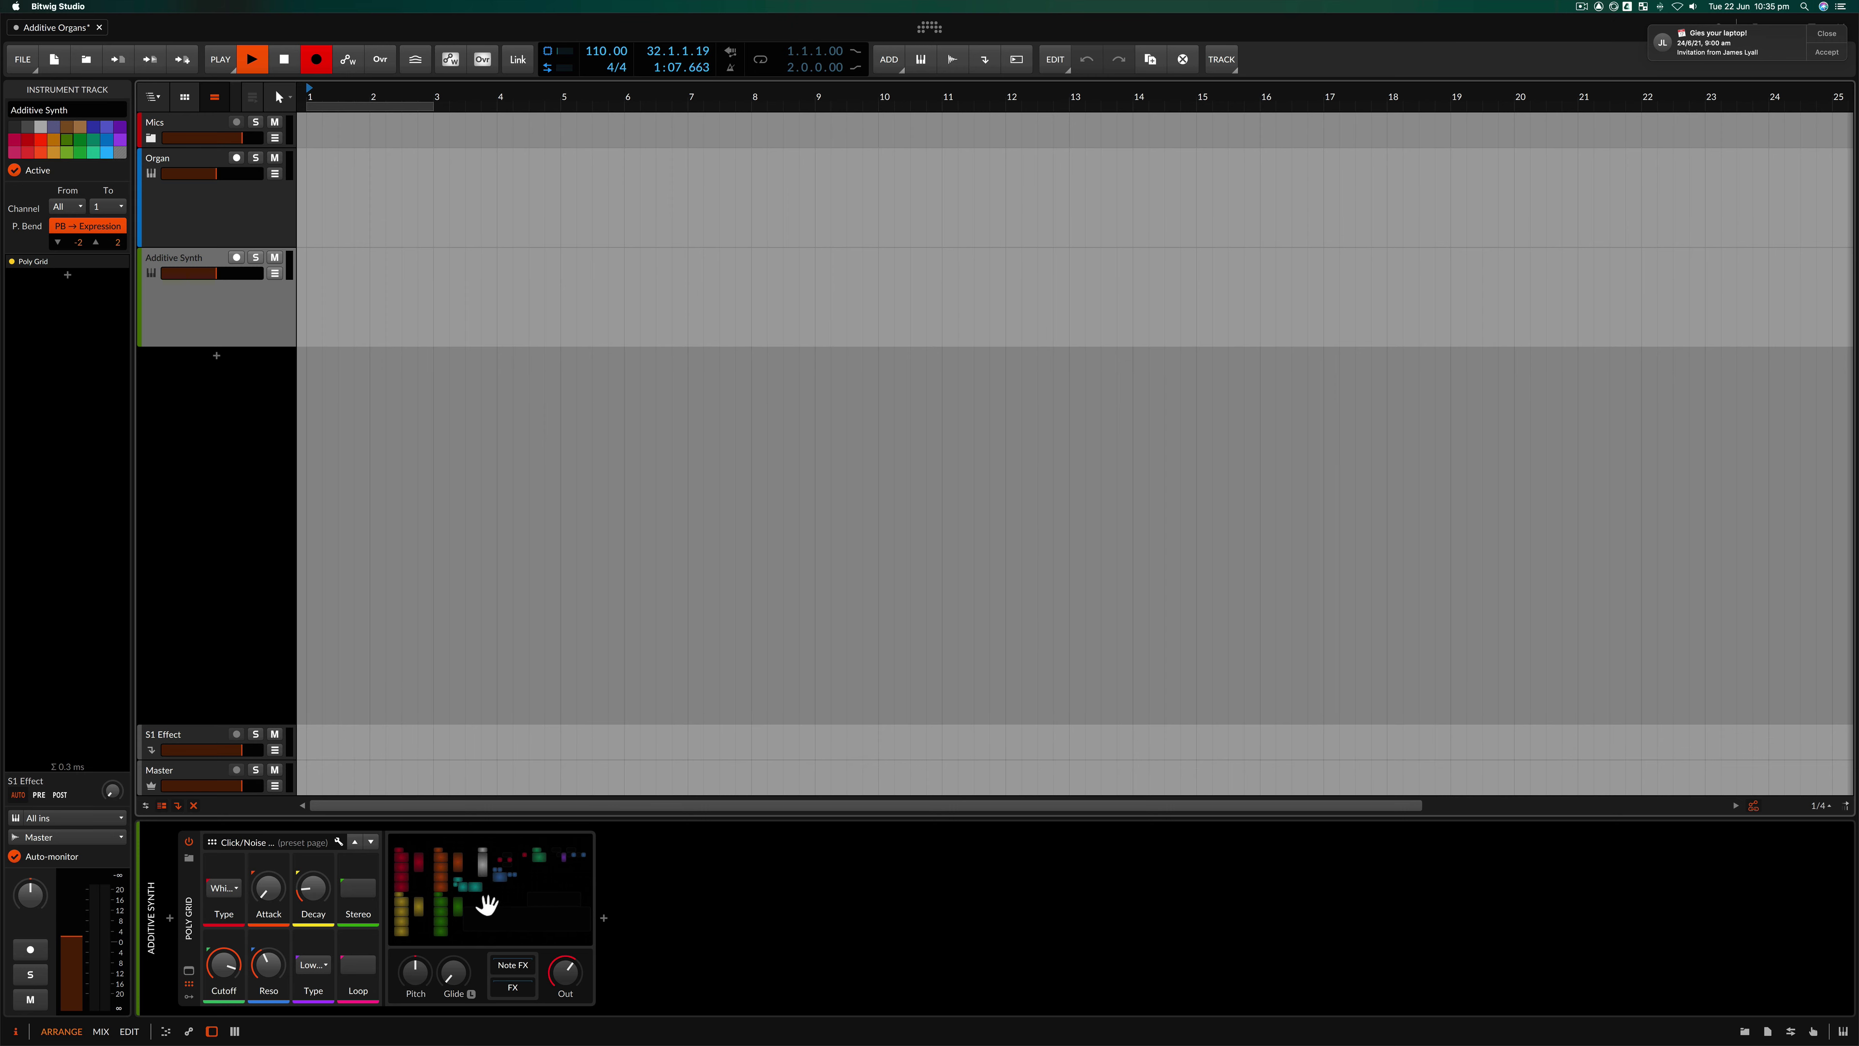
Open the Additive Synth track's Poly Grid editor and enlarge it over the device area to show the oscillator banks.
{"action": "left_click", "coordinate": [485, 901]}
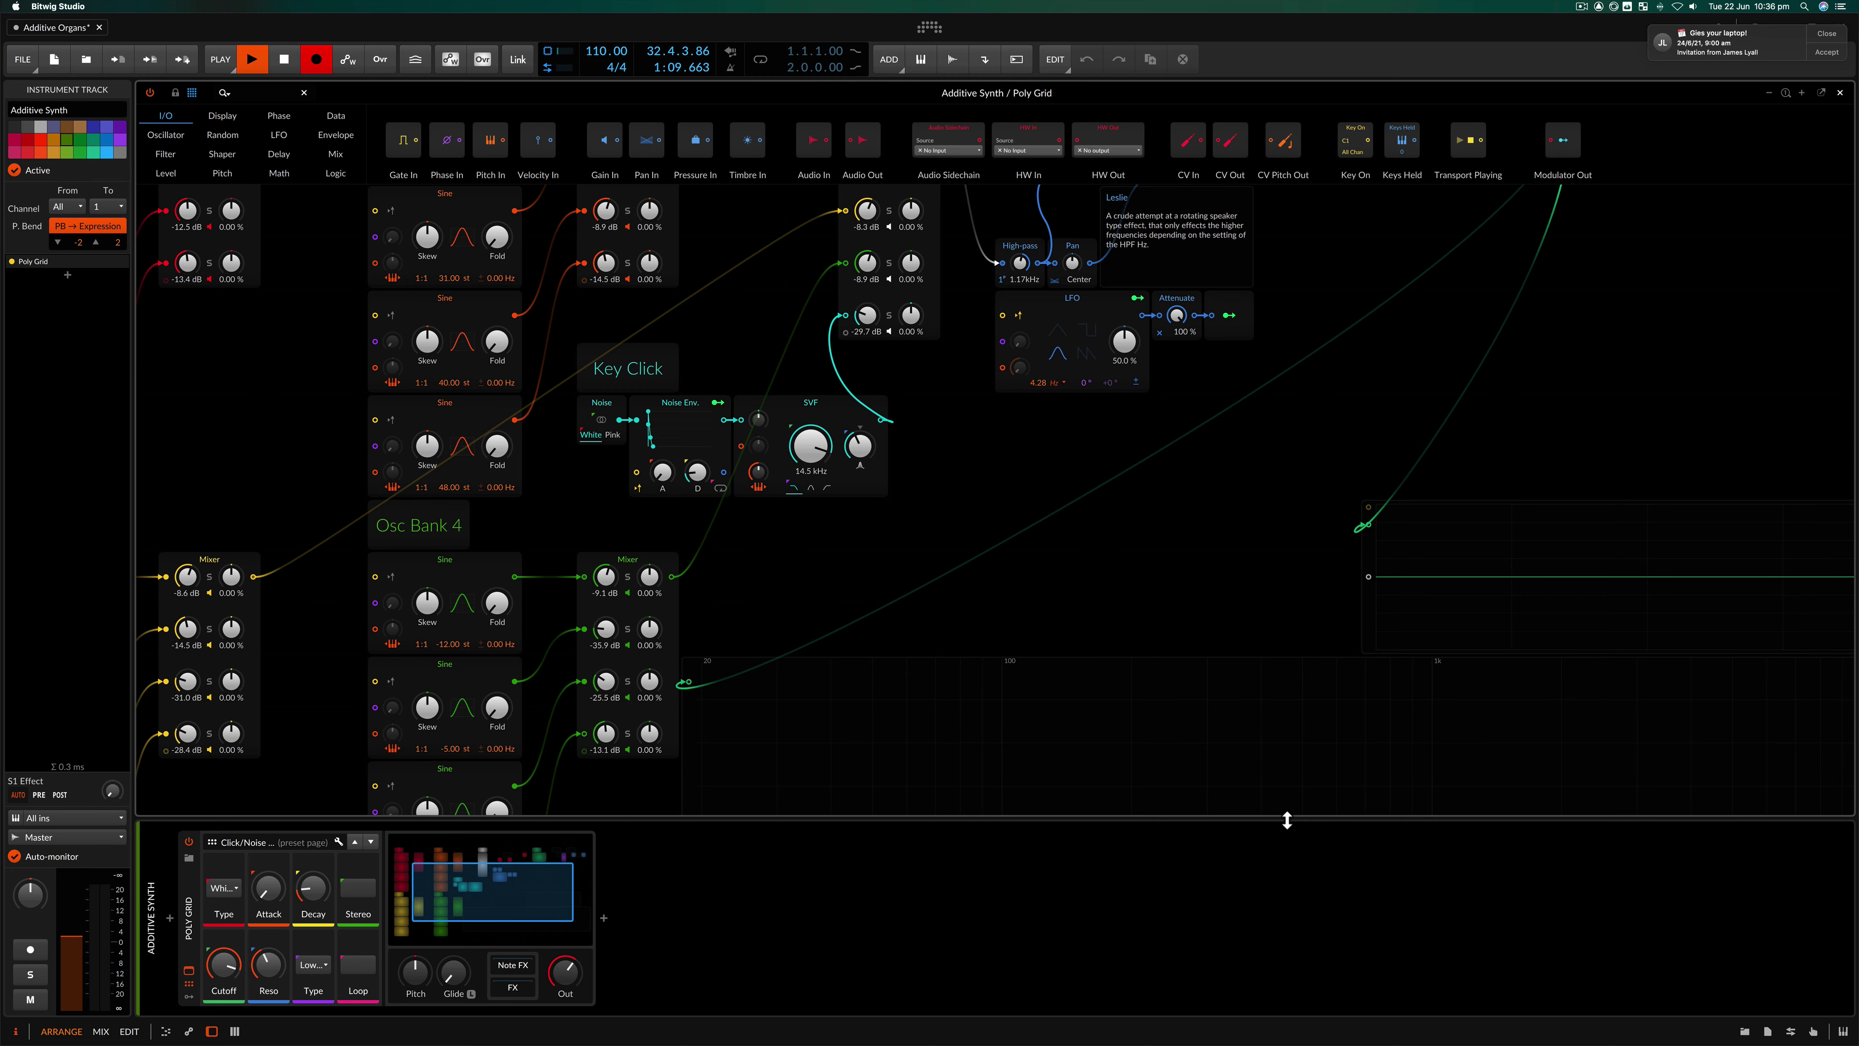
{"action": "left_click_drag", "start_coordinate": [1278, 833], "coordinate": [1278, 1018]}
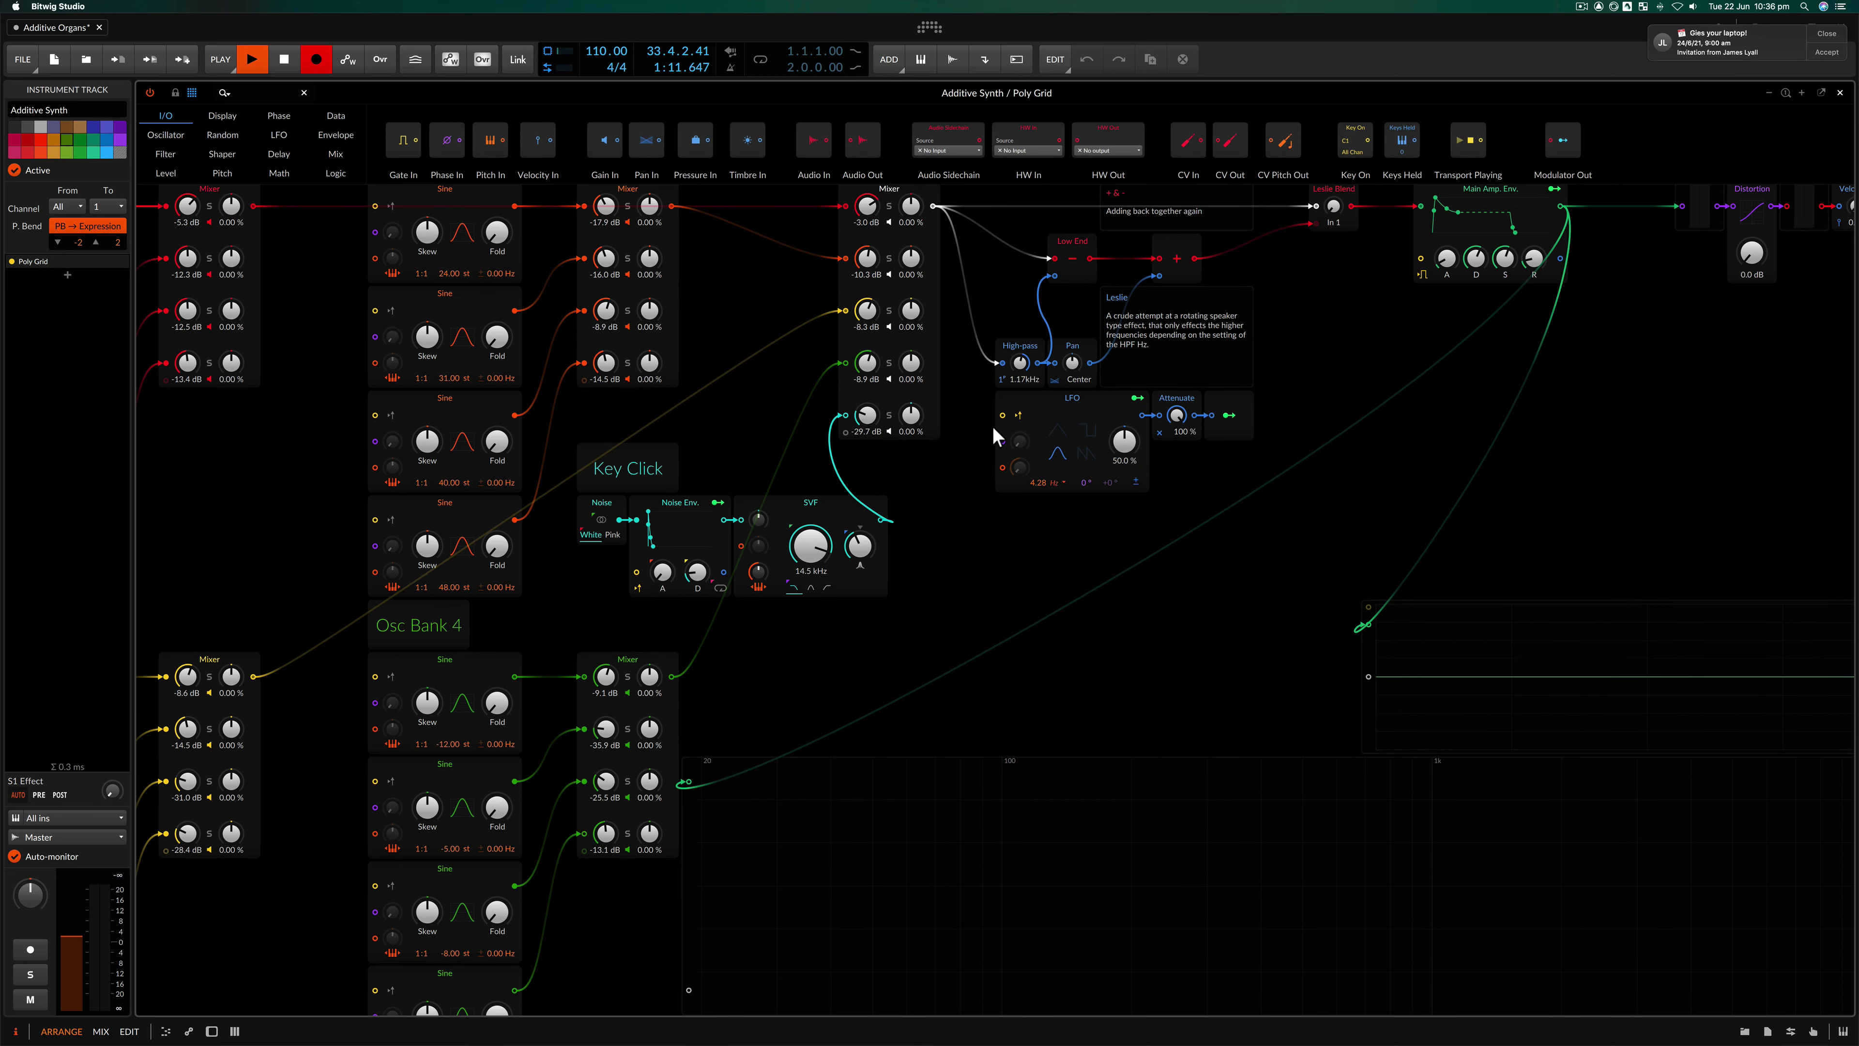
{"action": "scroll", "coordinate": [993, 429], "scroll_direction": "left", "scroll_amount": 10}
{"action": "scroll", "coordinate": [994, 429], "scroll_direction": "up", "scroll_amount": 3}
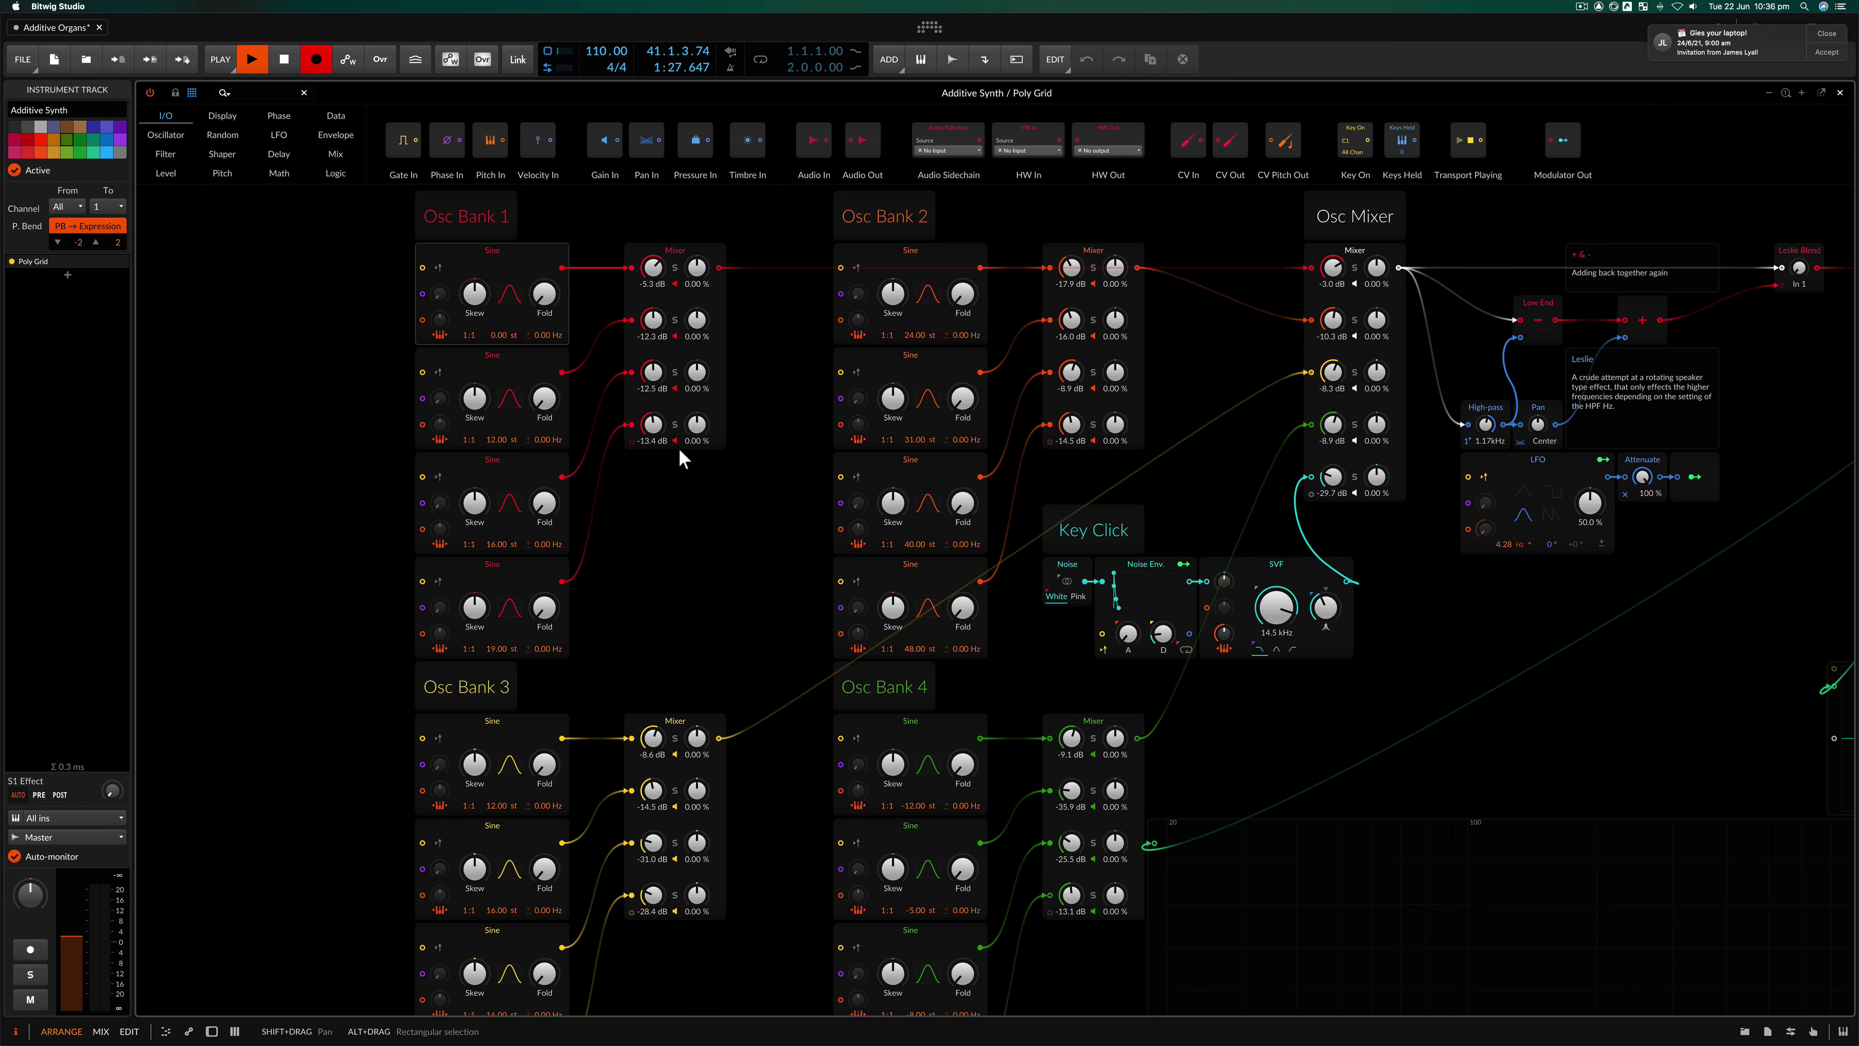
Highlight the Osc Bank 1, Osc Bank 2 and Osc Mixer modules in turn, dismissing the calendar notification.
{"action": "left_click", "coordinate": [714, 256]}
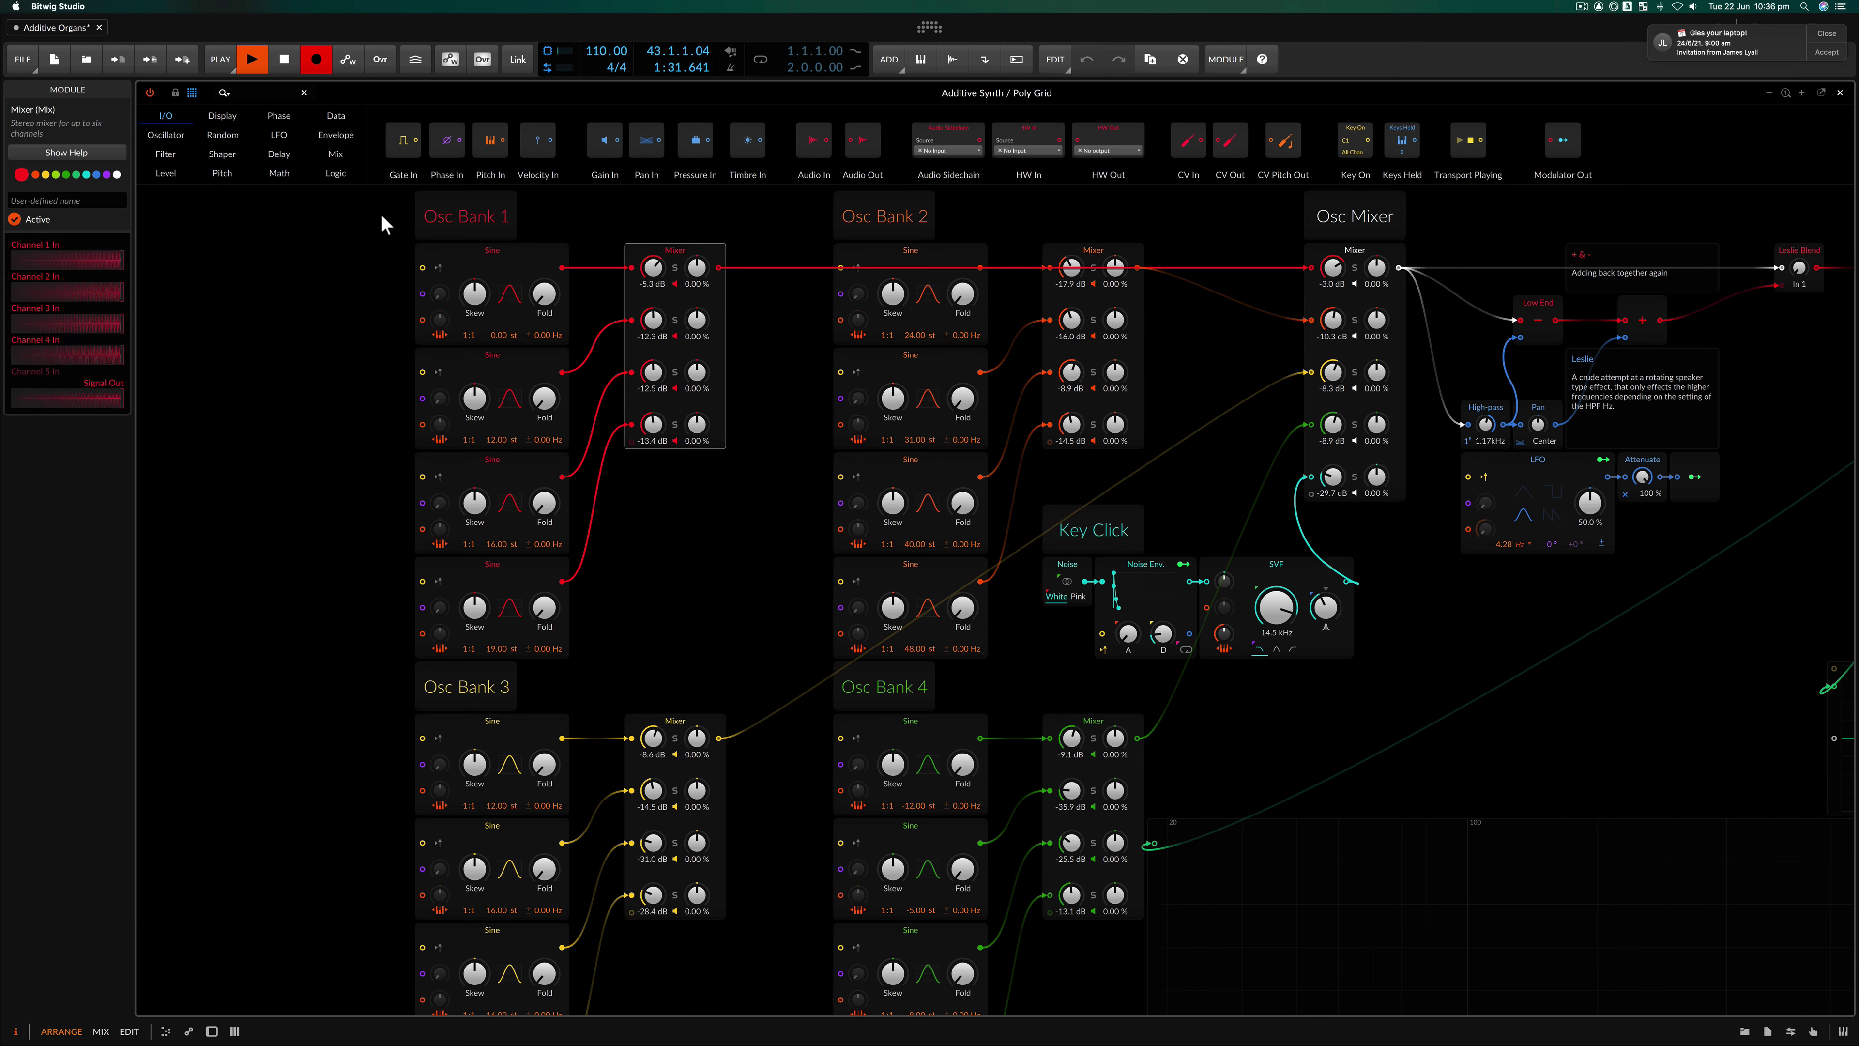
{"action": "left_click_drag", "start_coordinate": [373, 215], "coordinate": [732, 608]}
{"action": "left_click_drag", "start_coordinate": [798, 212], "coordinate": [1136, 478]}
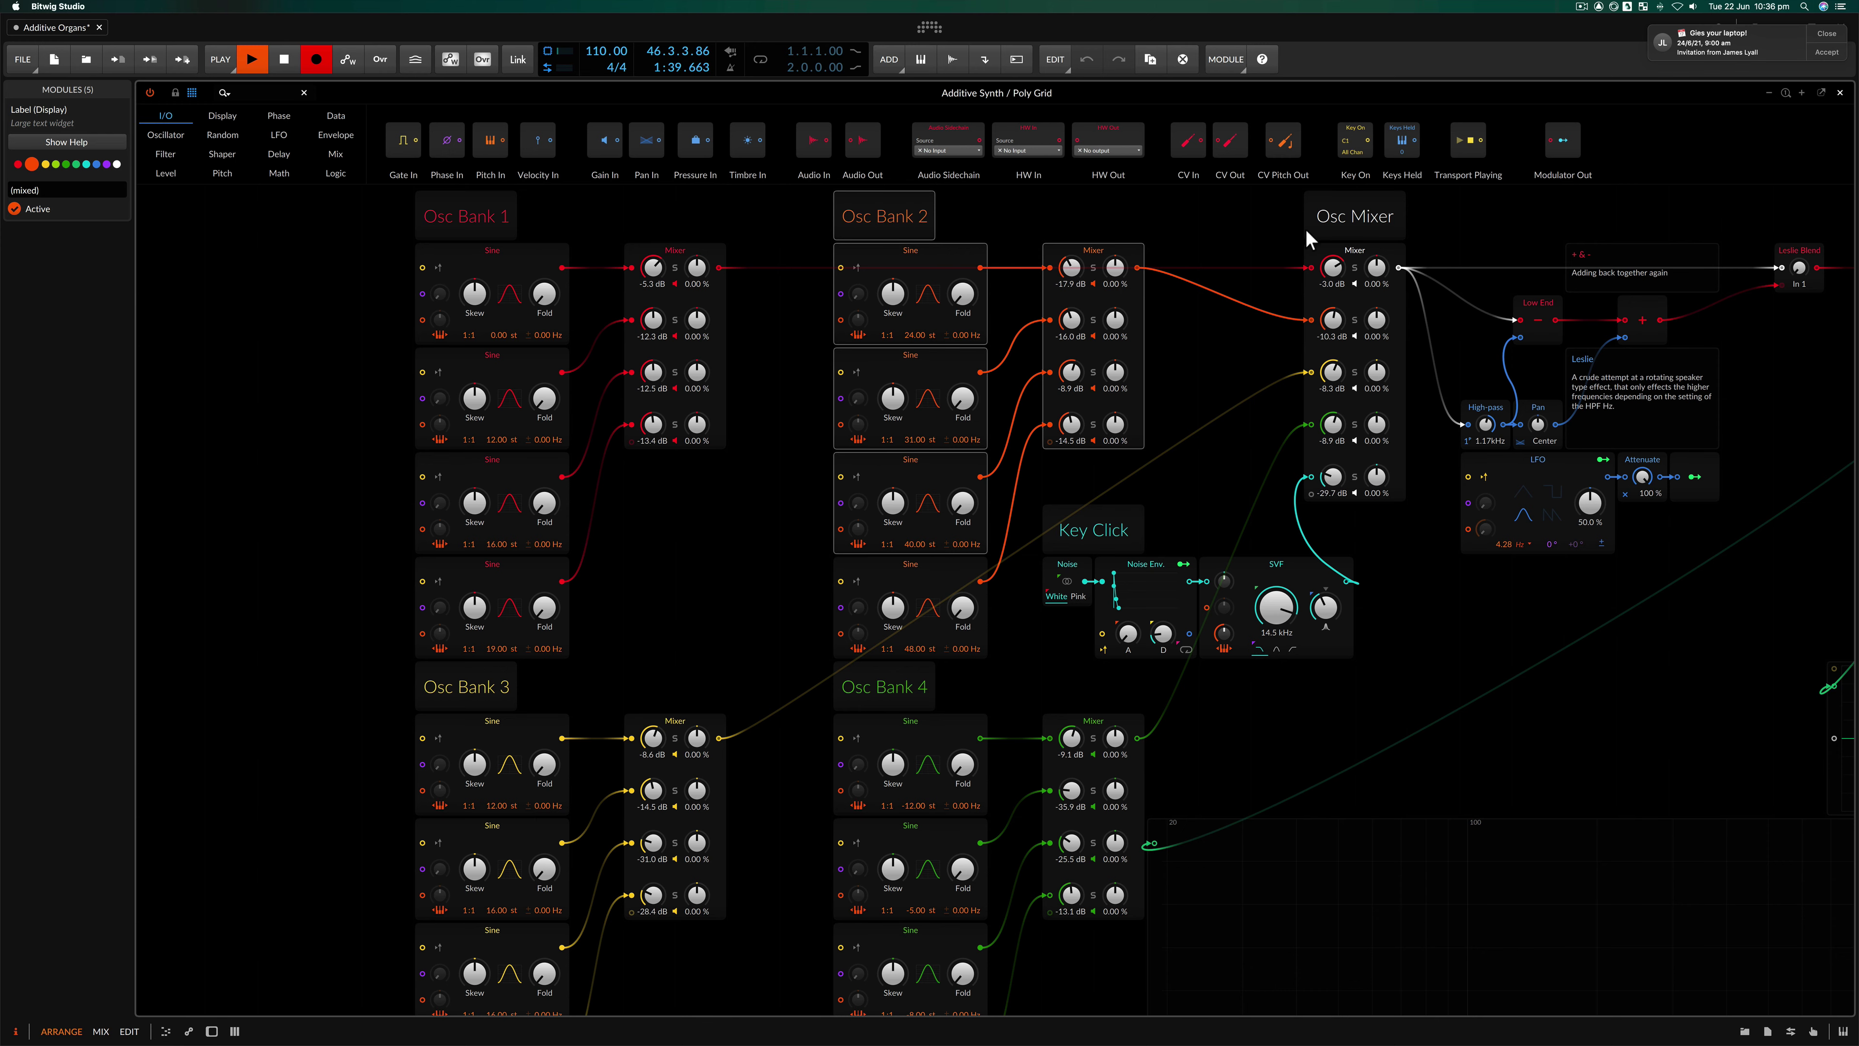
{"action": "left_click_drag", "start_coordinate": [1273, 212], "coordinate": [1461, 247]}
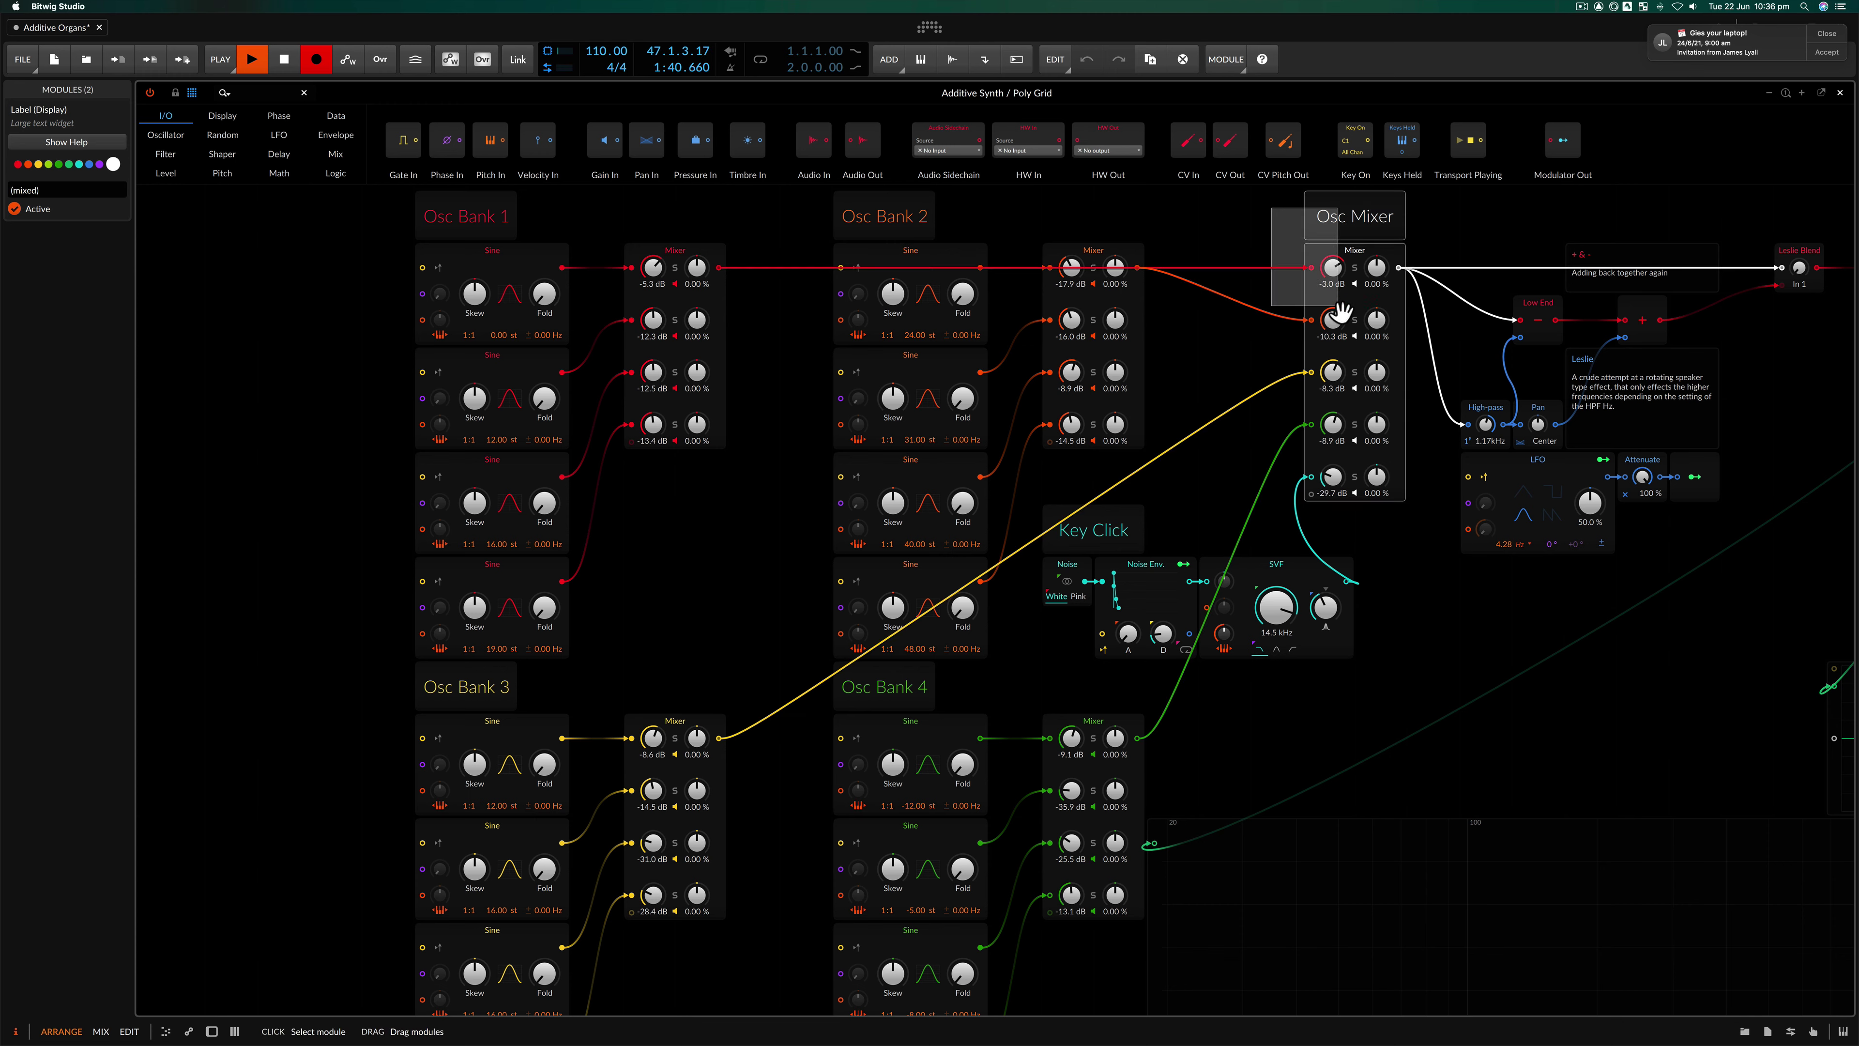
{"action": "left_click", "coordinate": [1828, 34]}
{"action": "mouse_move", "coordinate": [1255, 213]}
{"action": "left_mouse_down"}
{"action": "mouse_move", "coordinate": [1369, 373]}
{"action": "mouse_move", "coordinate": [1369, 443]}
{"action": "mouse_move", "coordinate": [1261, 242]}
{"action": "left_mouse_up"}
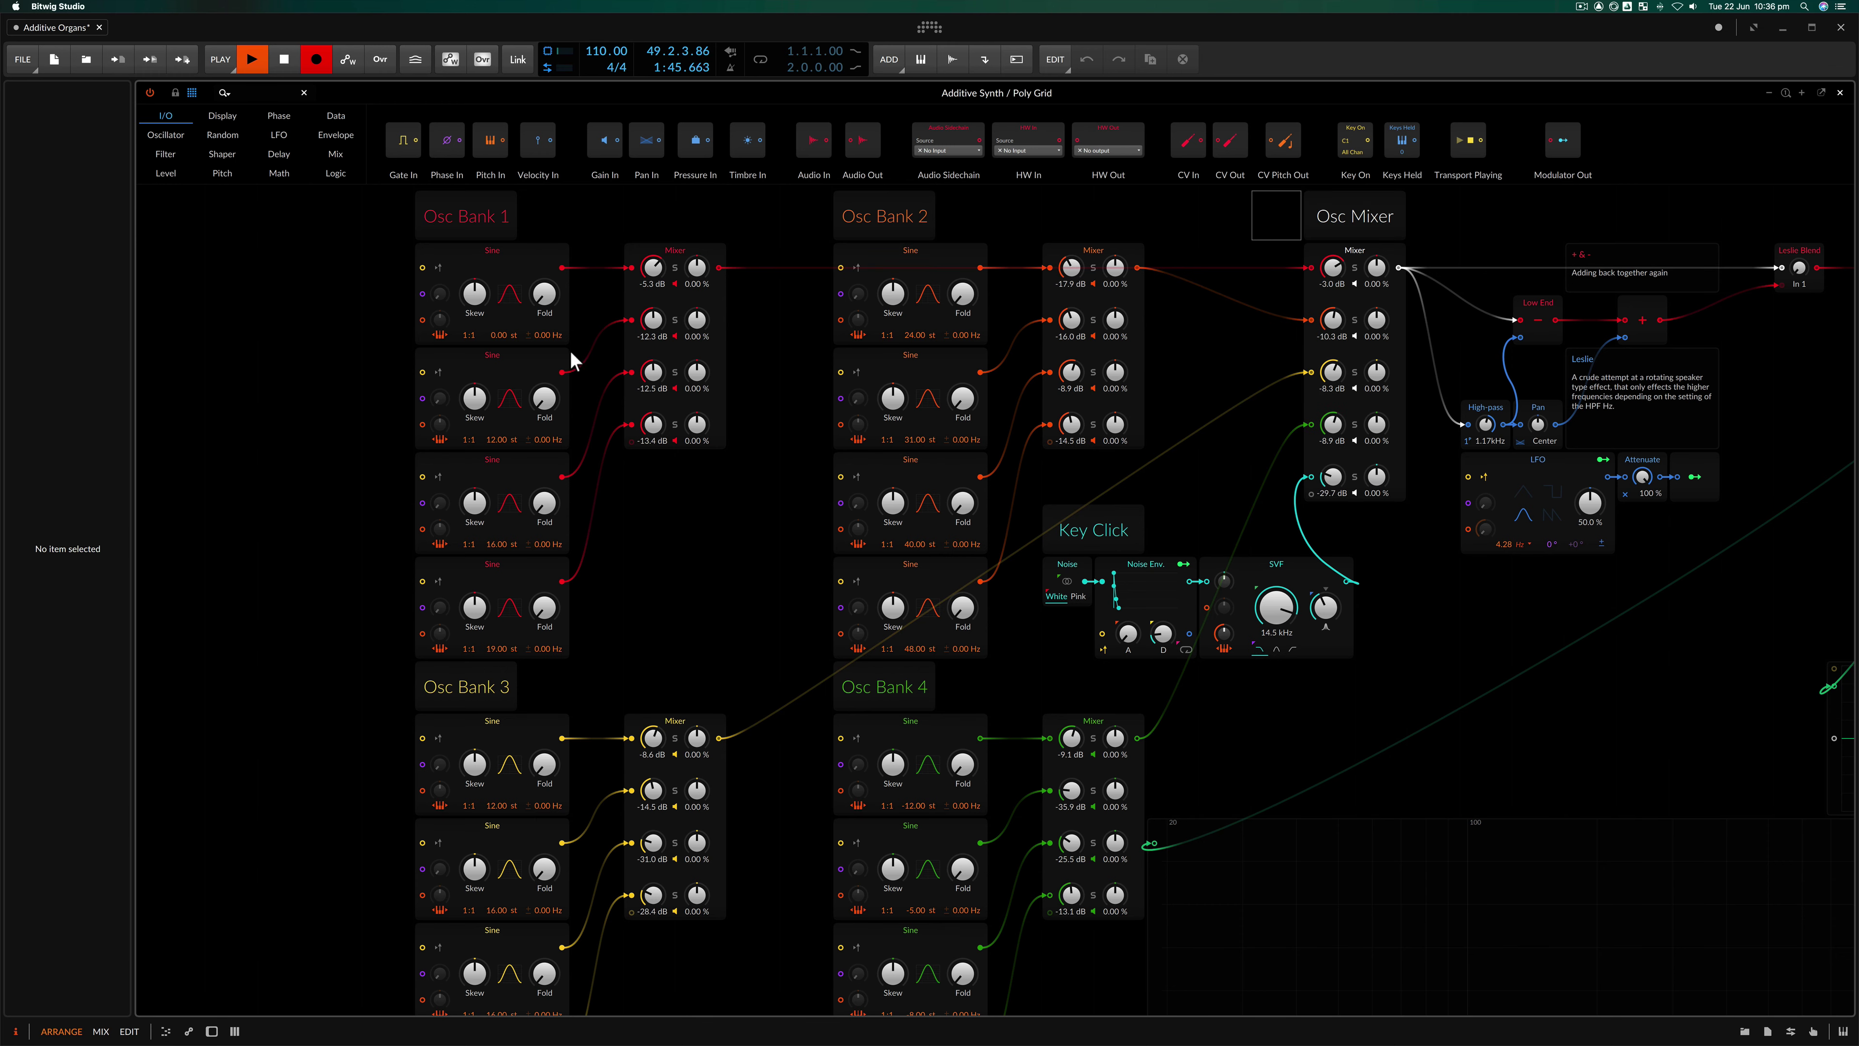
View the item help for the first Sine oscillator in Osc Bank 1, then close it.
{"action": "left_click", "coordinate": [525, 258]}
{"action": "right_click", "coordinate": [525, 258]}
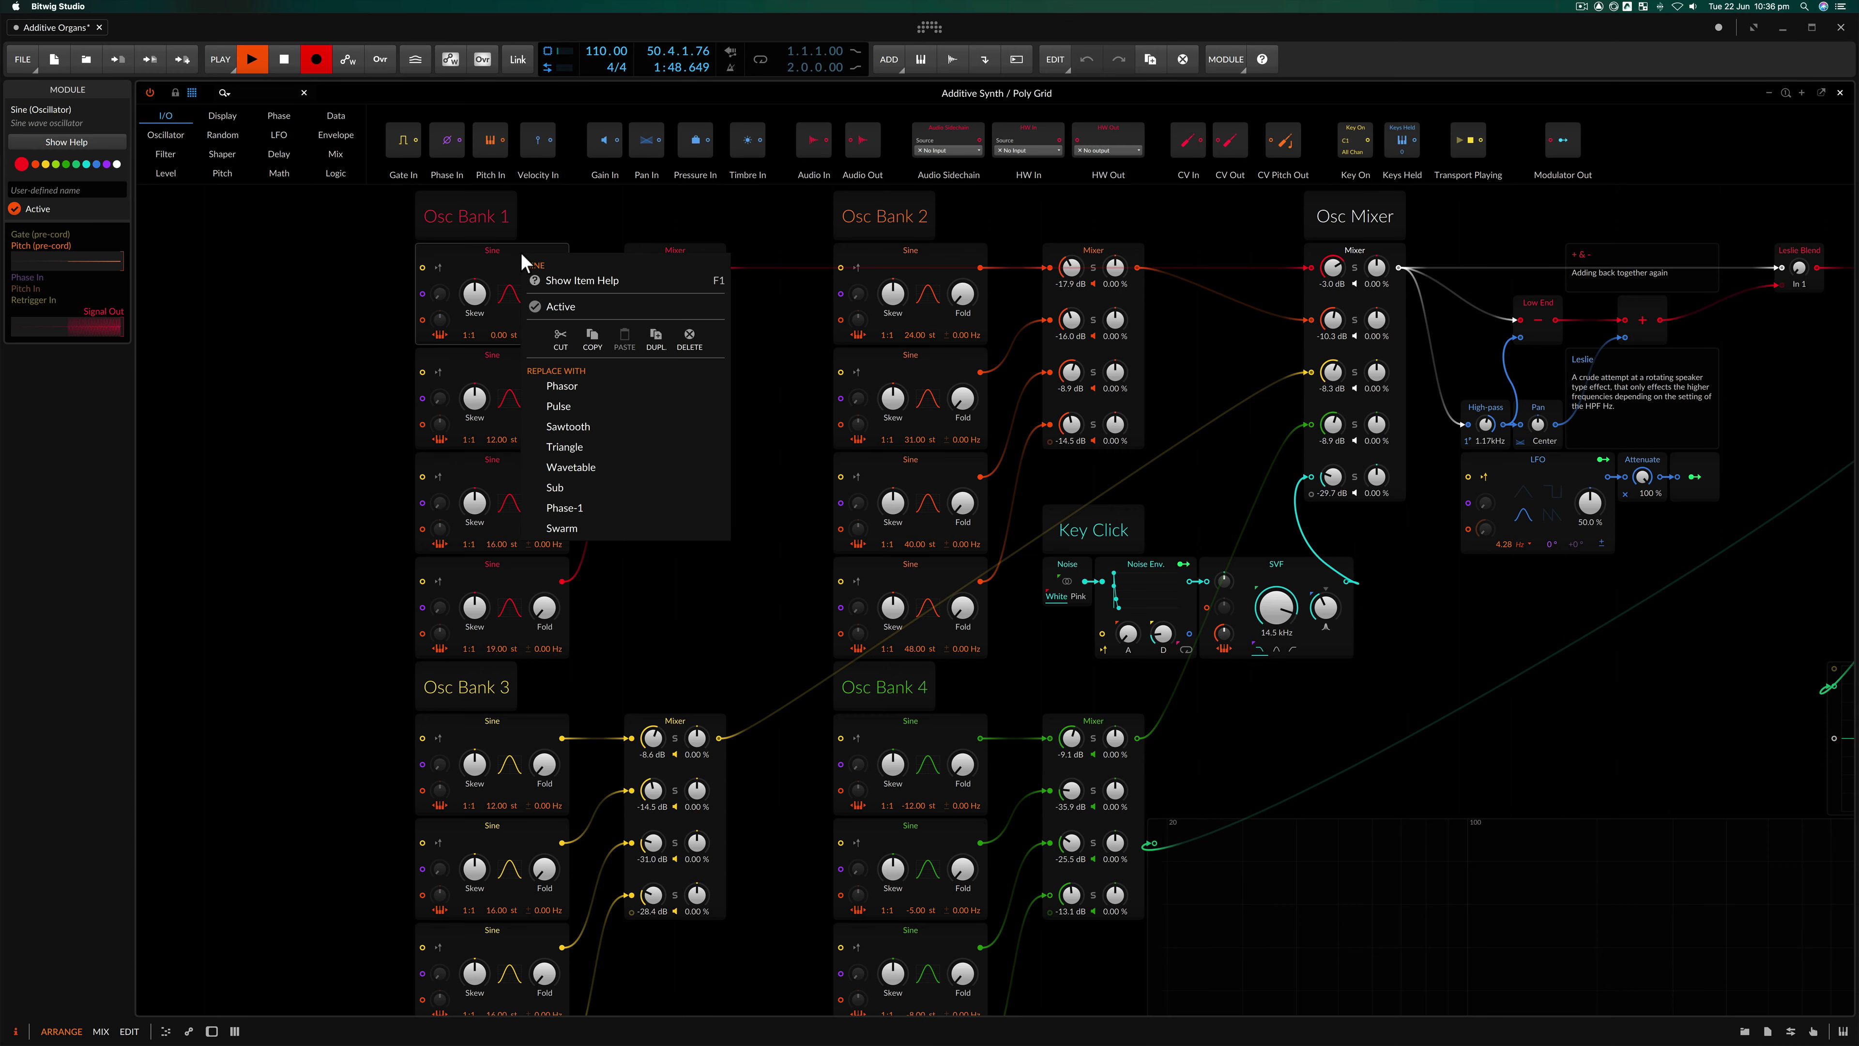
{"action": "left_click", "coordinate": [578, 286]}
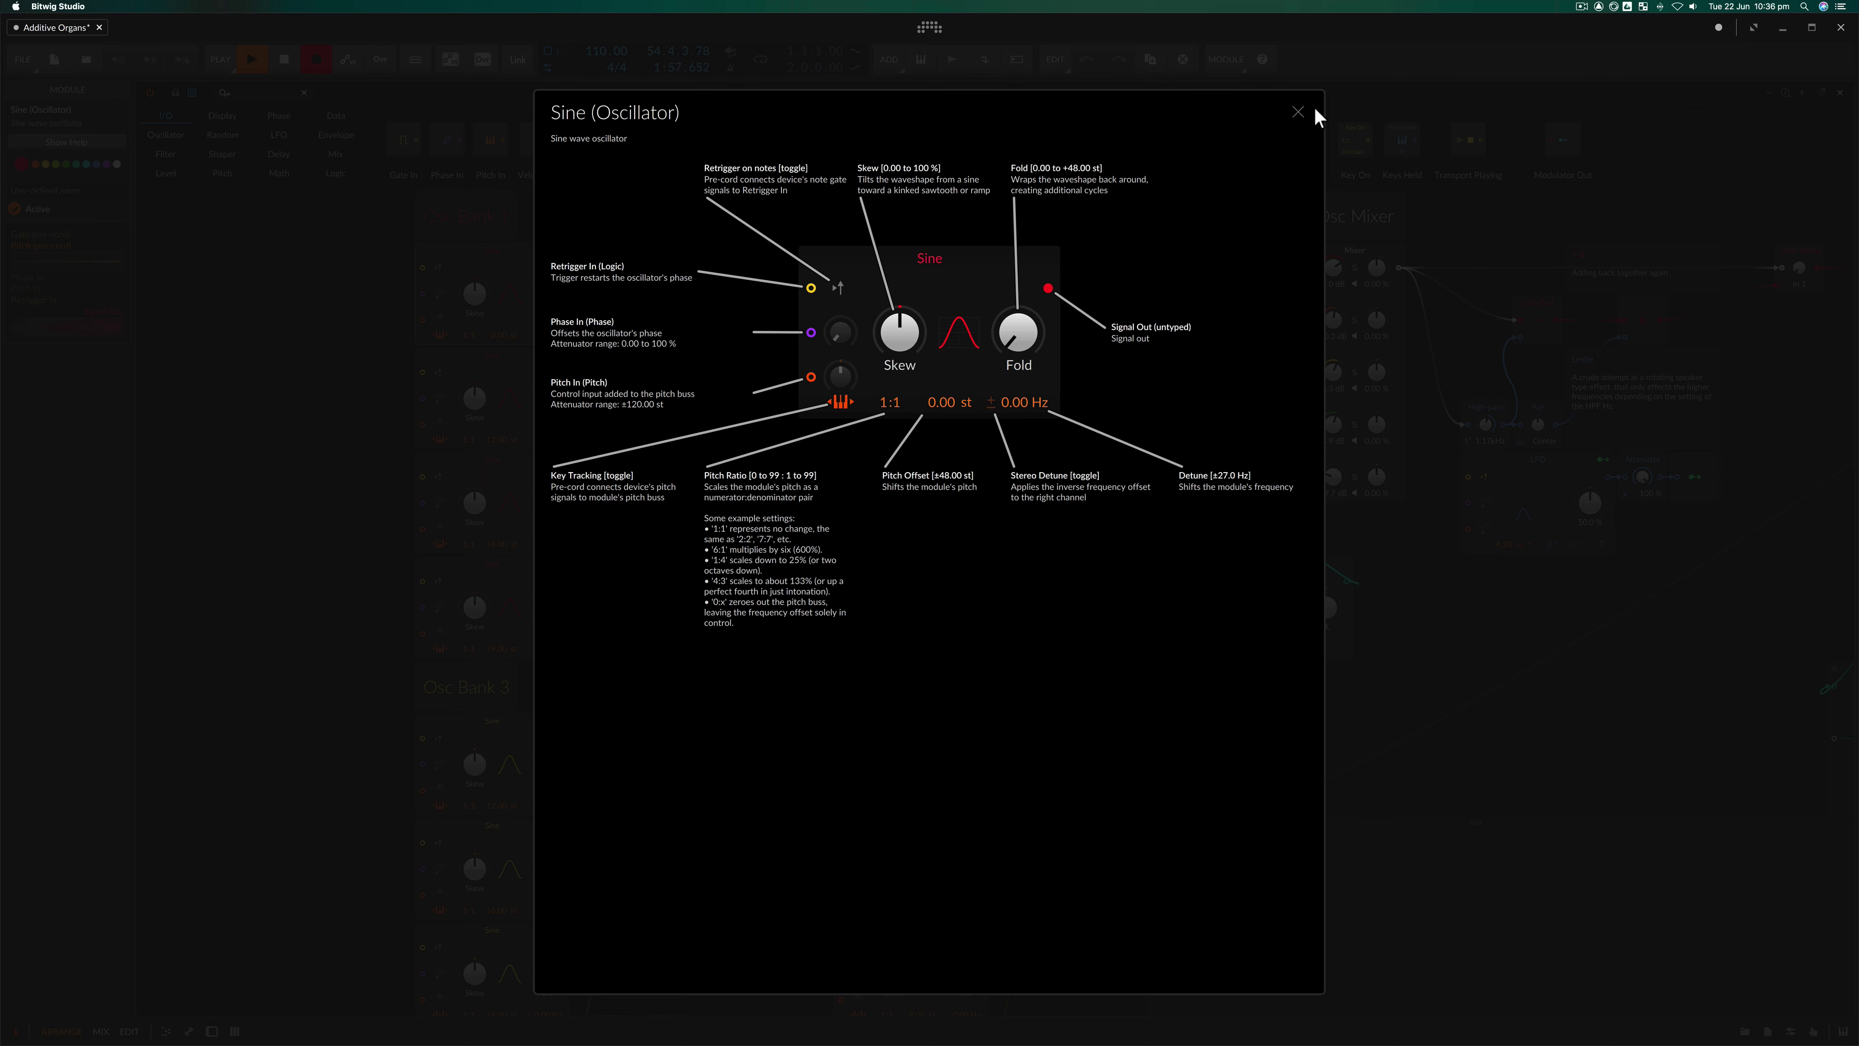
{"action": "left_click_drag", "start_coordinate": [908, 322], "coordinate": [908, 308]}
{"action": "left_click", "coordinate": [1294, 112]}
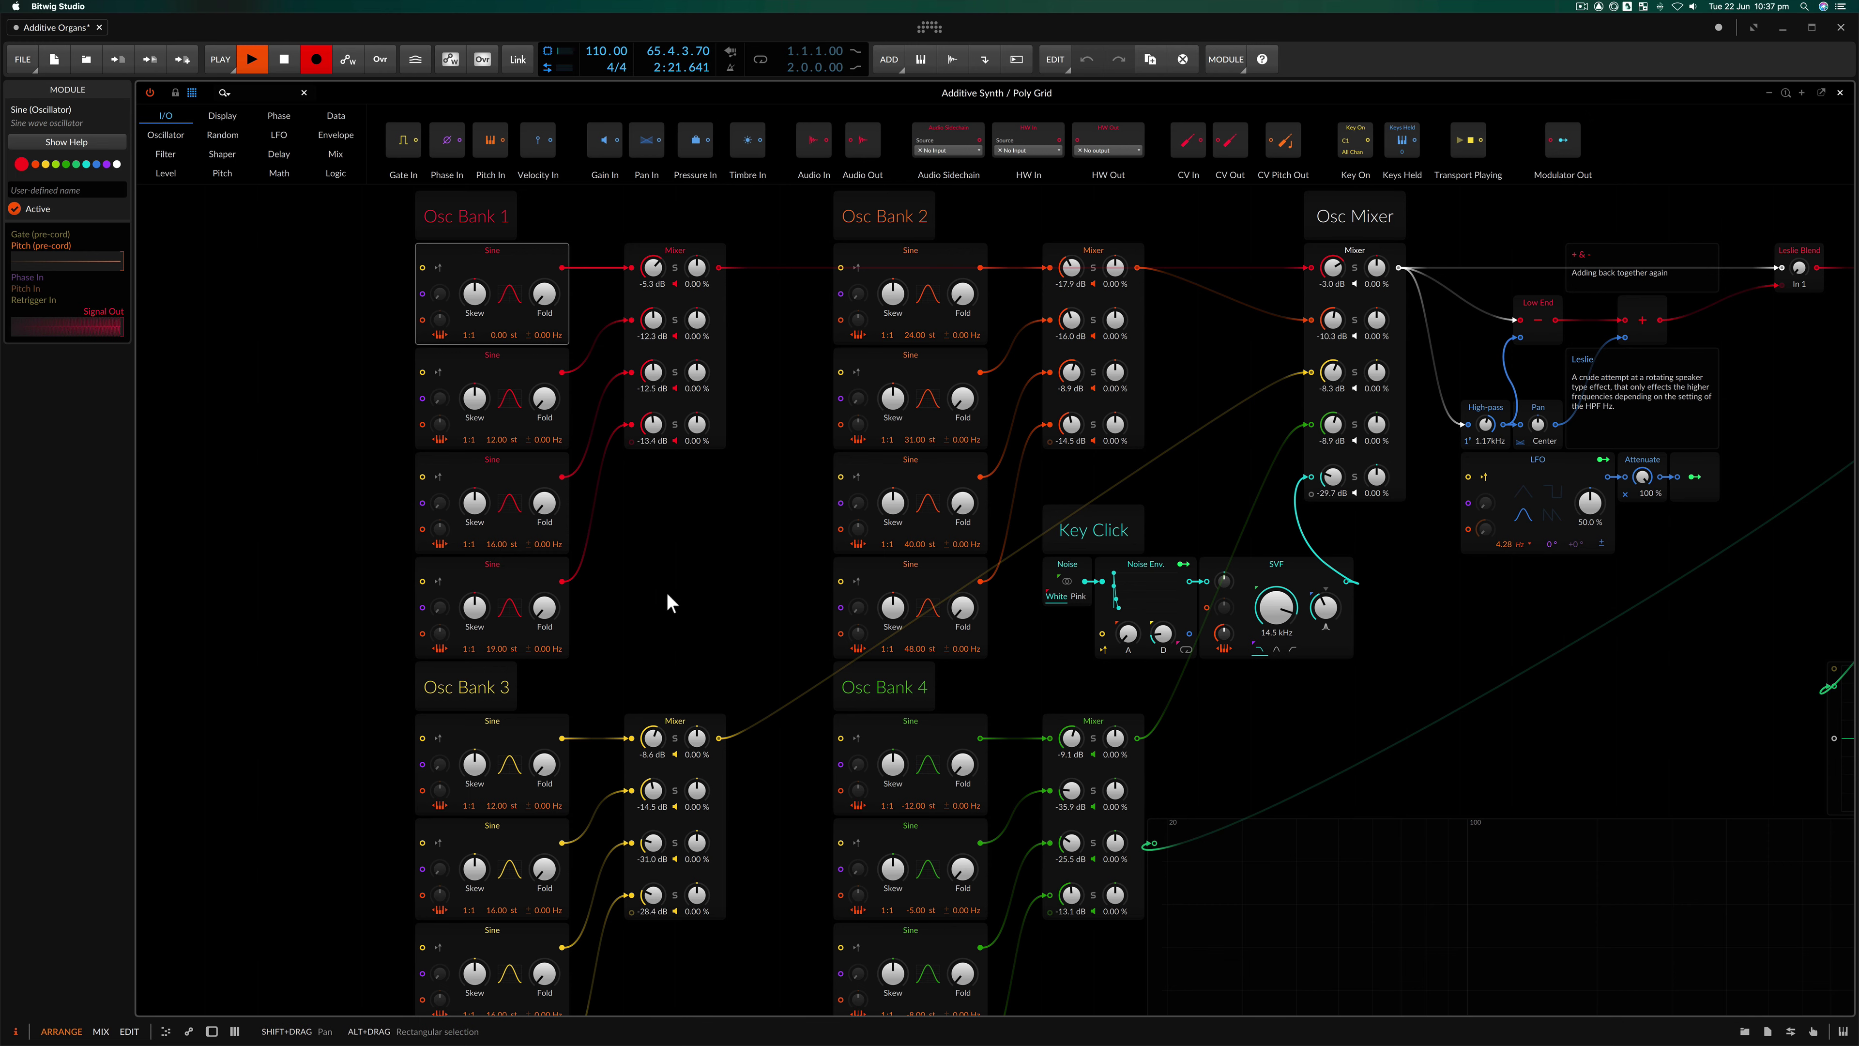
Switch to Chrome to read the Organ drawbar harmonics in the Bitwig Studio User Guide, then minimize the browser.
{"action": "key", "text": "super+Tab"}
{"action": "key", "text": "super+Tab"}
{"action": "key", "text": "super+Tab"}
{"action": "key", "text": "super+Tab"}
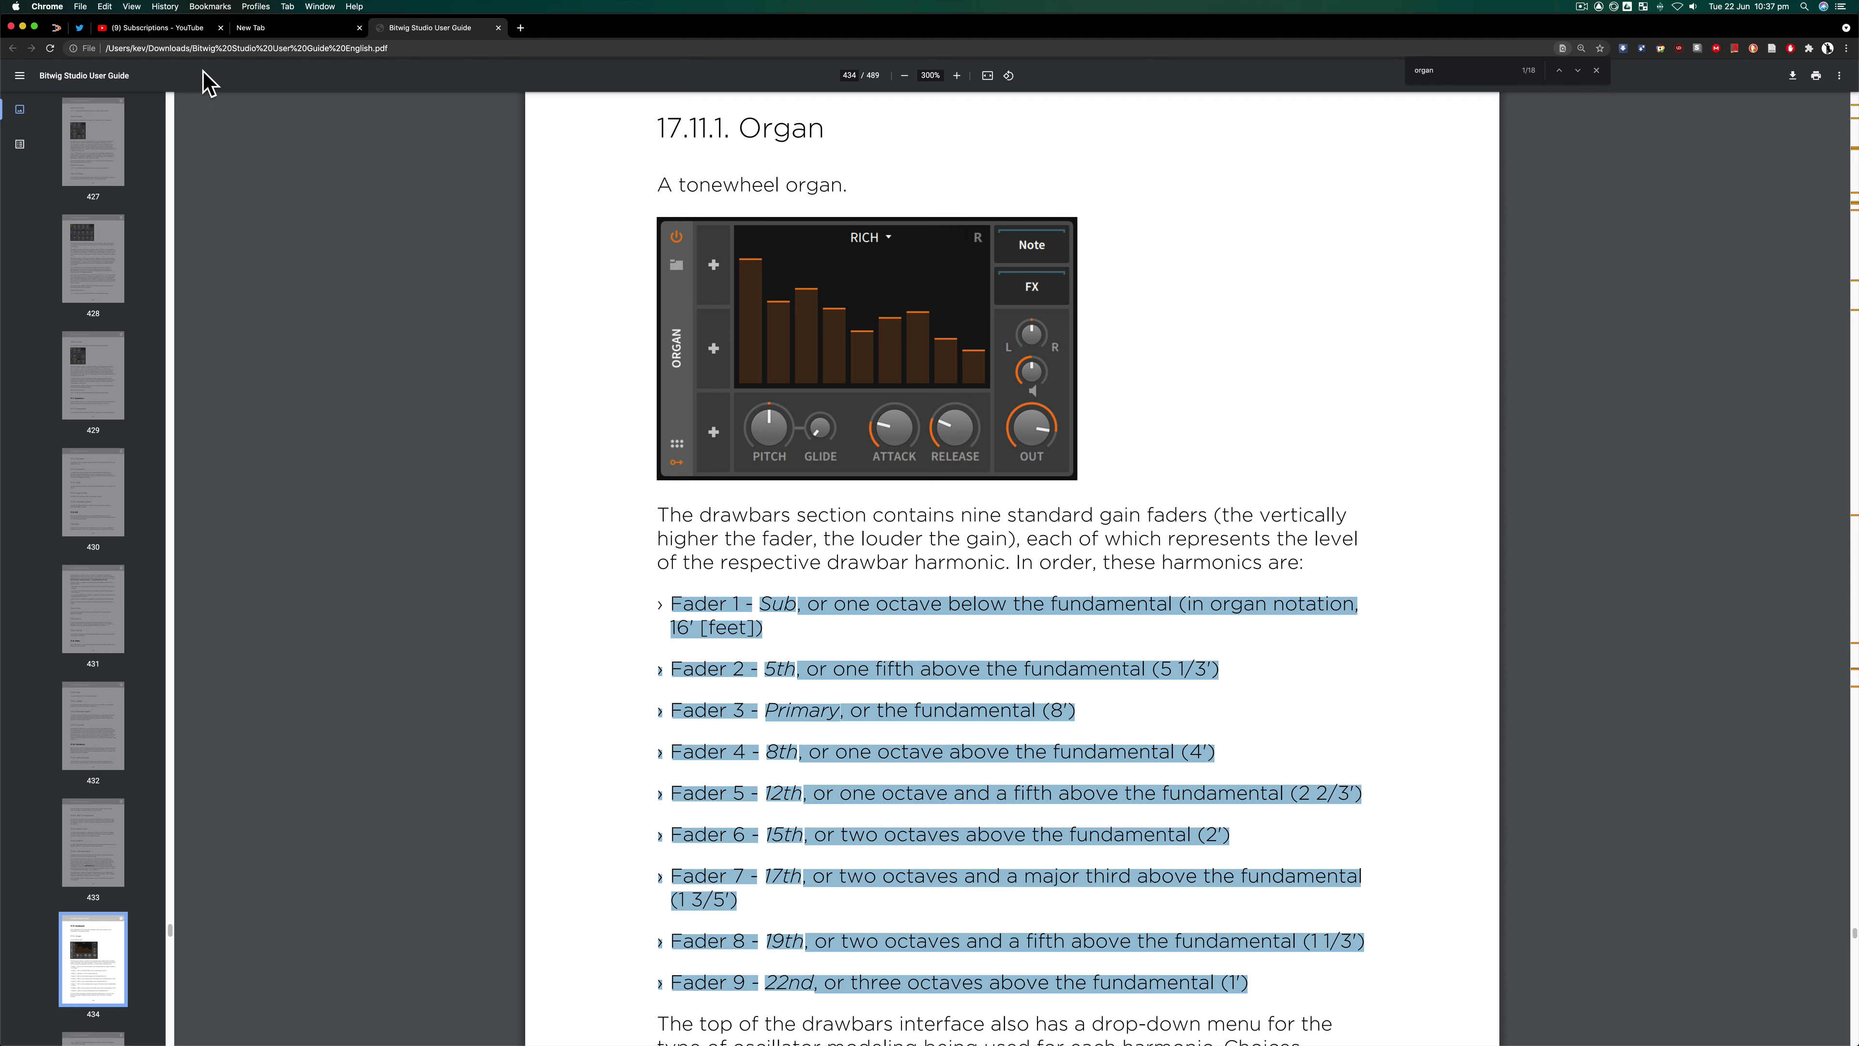
{"action": "left_click", "coordinate": [23, 27]}
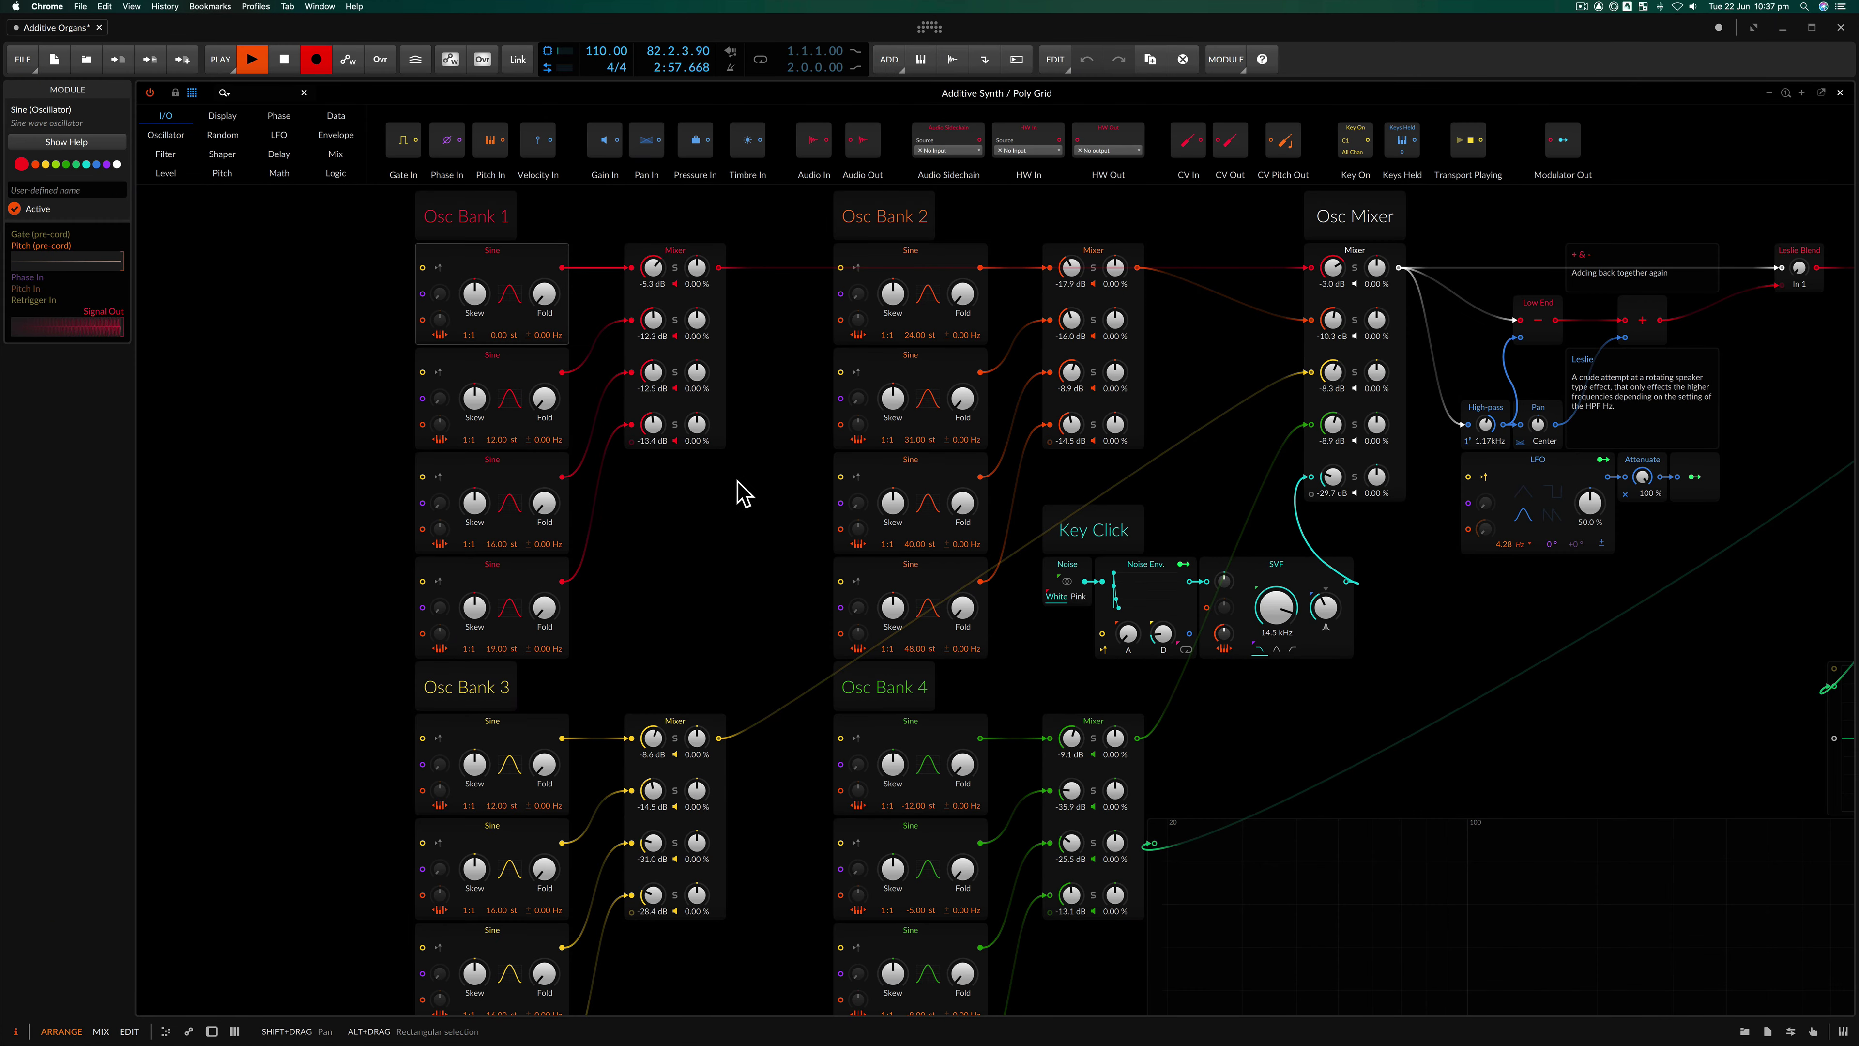
Examine the pitch offsets and mixer routing of Osc Banks 1 to 4 and how they feed the Osc Mixer.
{"action": "scroll", "coordinate": [741, 492], "scroll_direction": "down", "scroll_amount": 1}
{"action": "scroll", "coordinate": [741, 492], "scroll_direction": "down", "scroll_amount": 5}
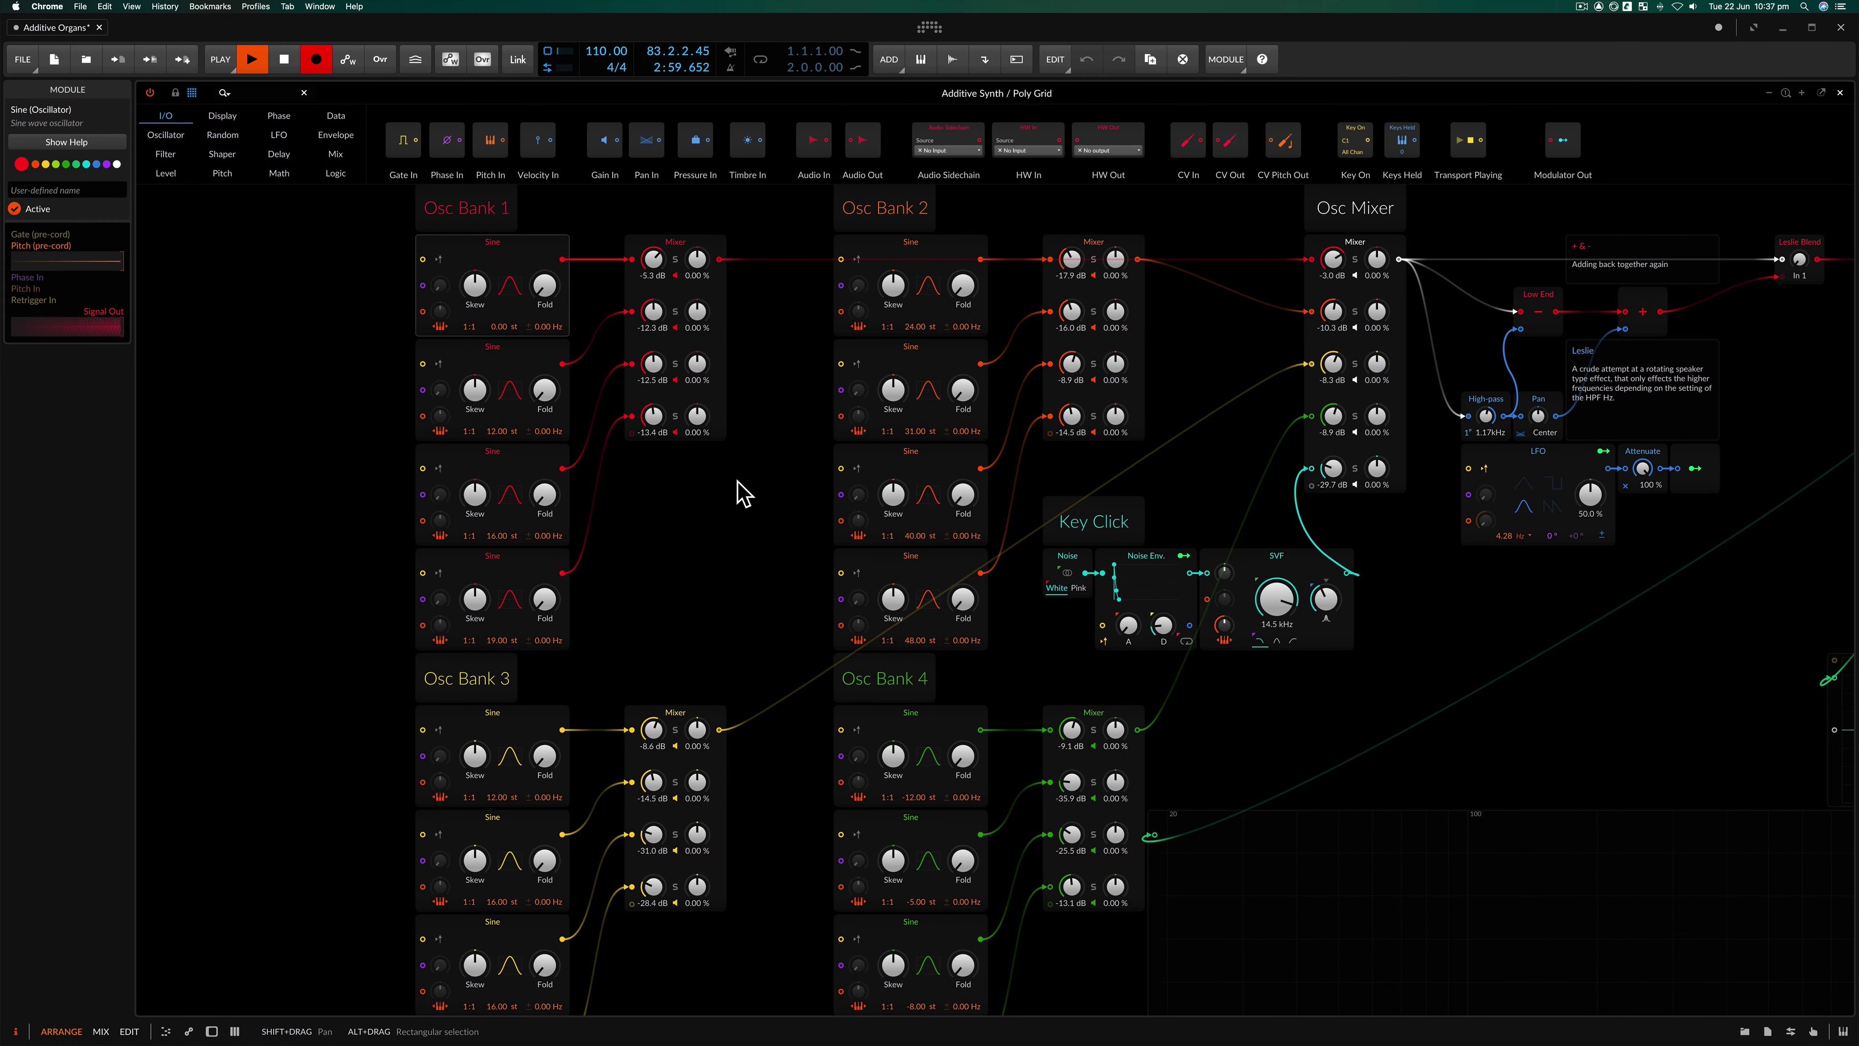
{"action": "scroll", "coordinate": [741, 492], "scroll_direction": "down", "scroll_amount": 9}
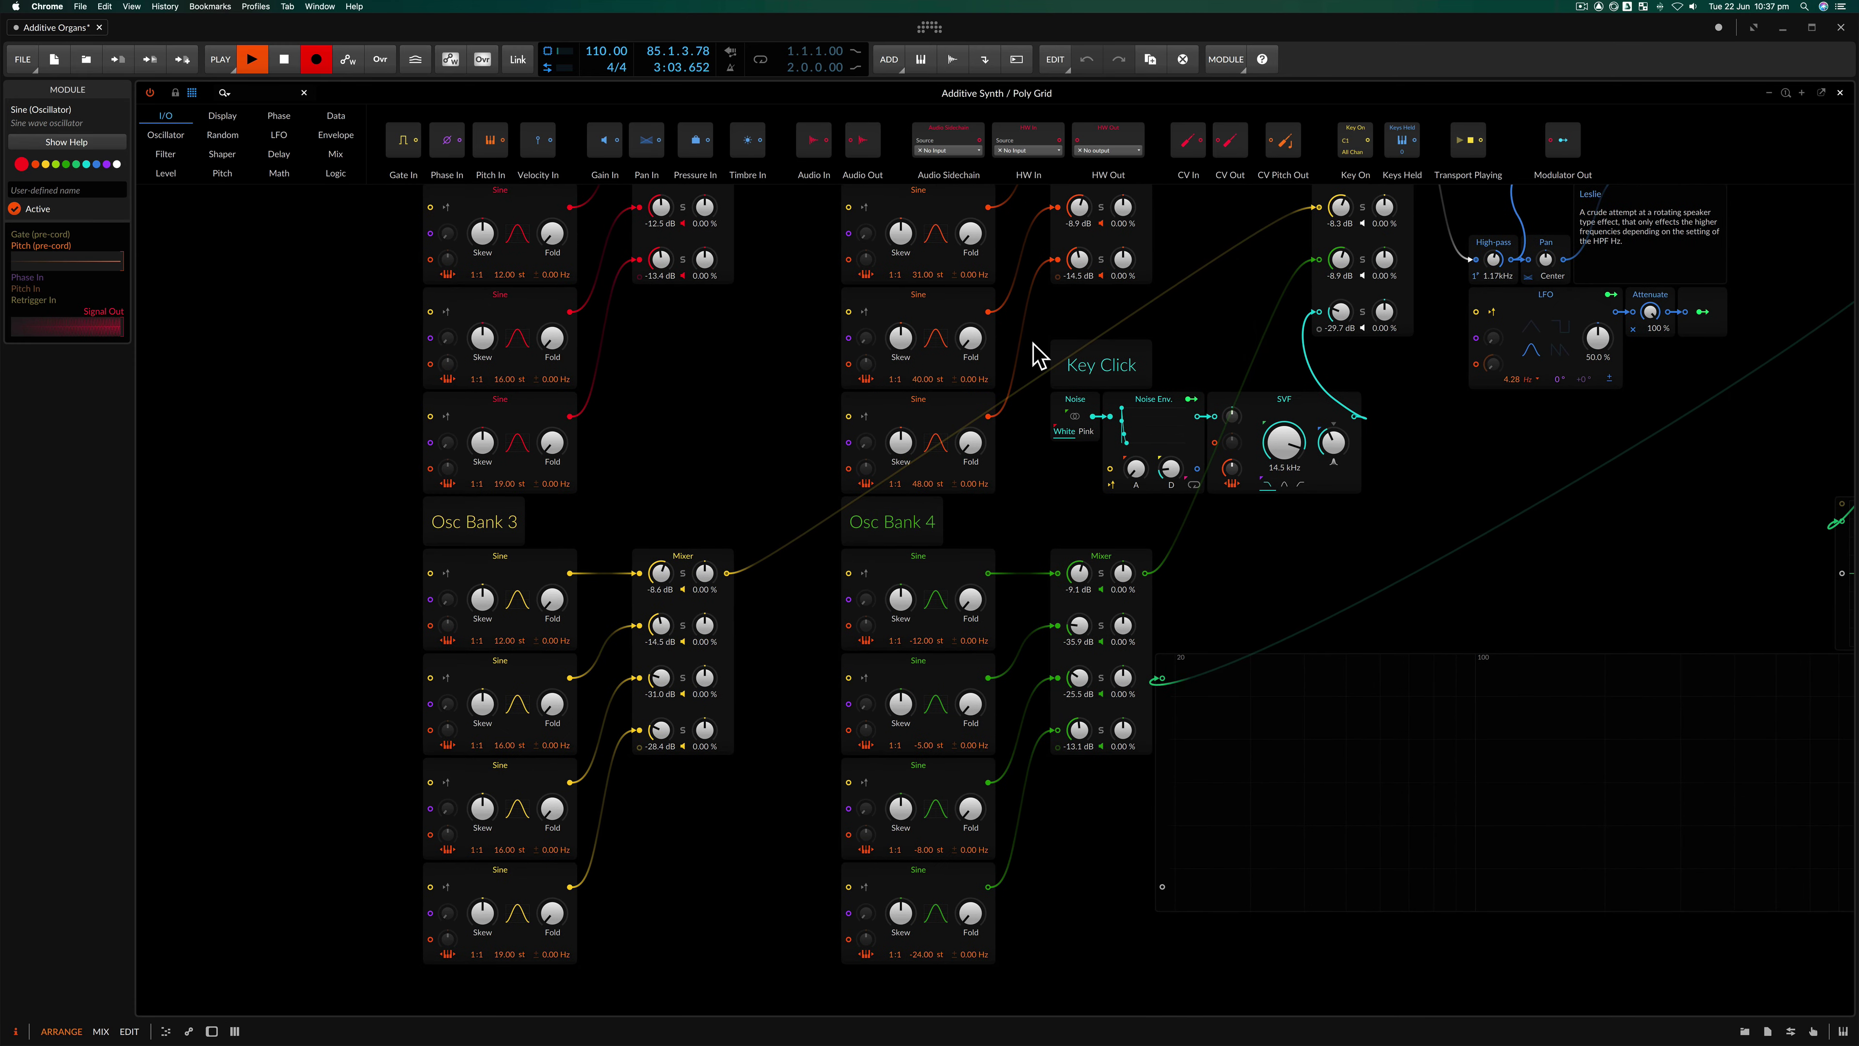
{"action": "scroll", "coordinate": [1037, 353], "scroll_direction": "up", "scroll_amount": 10}
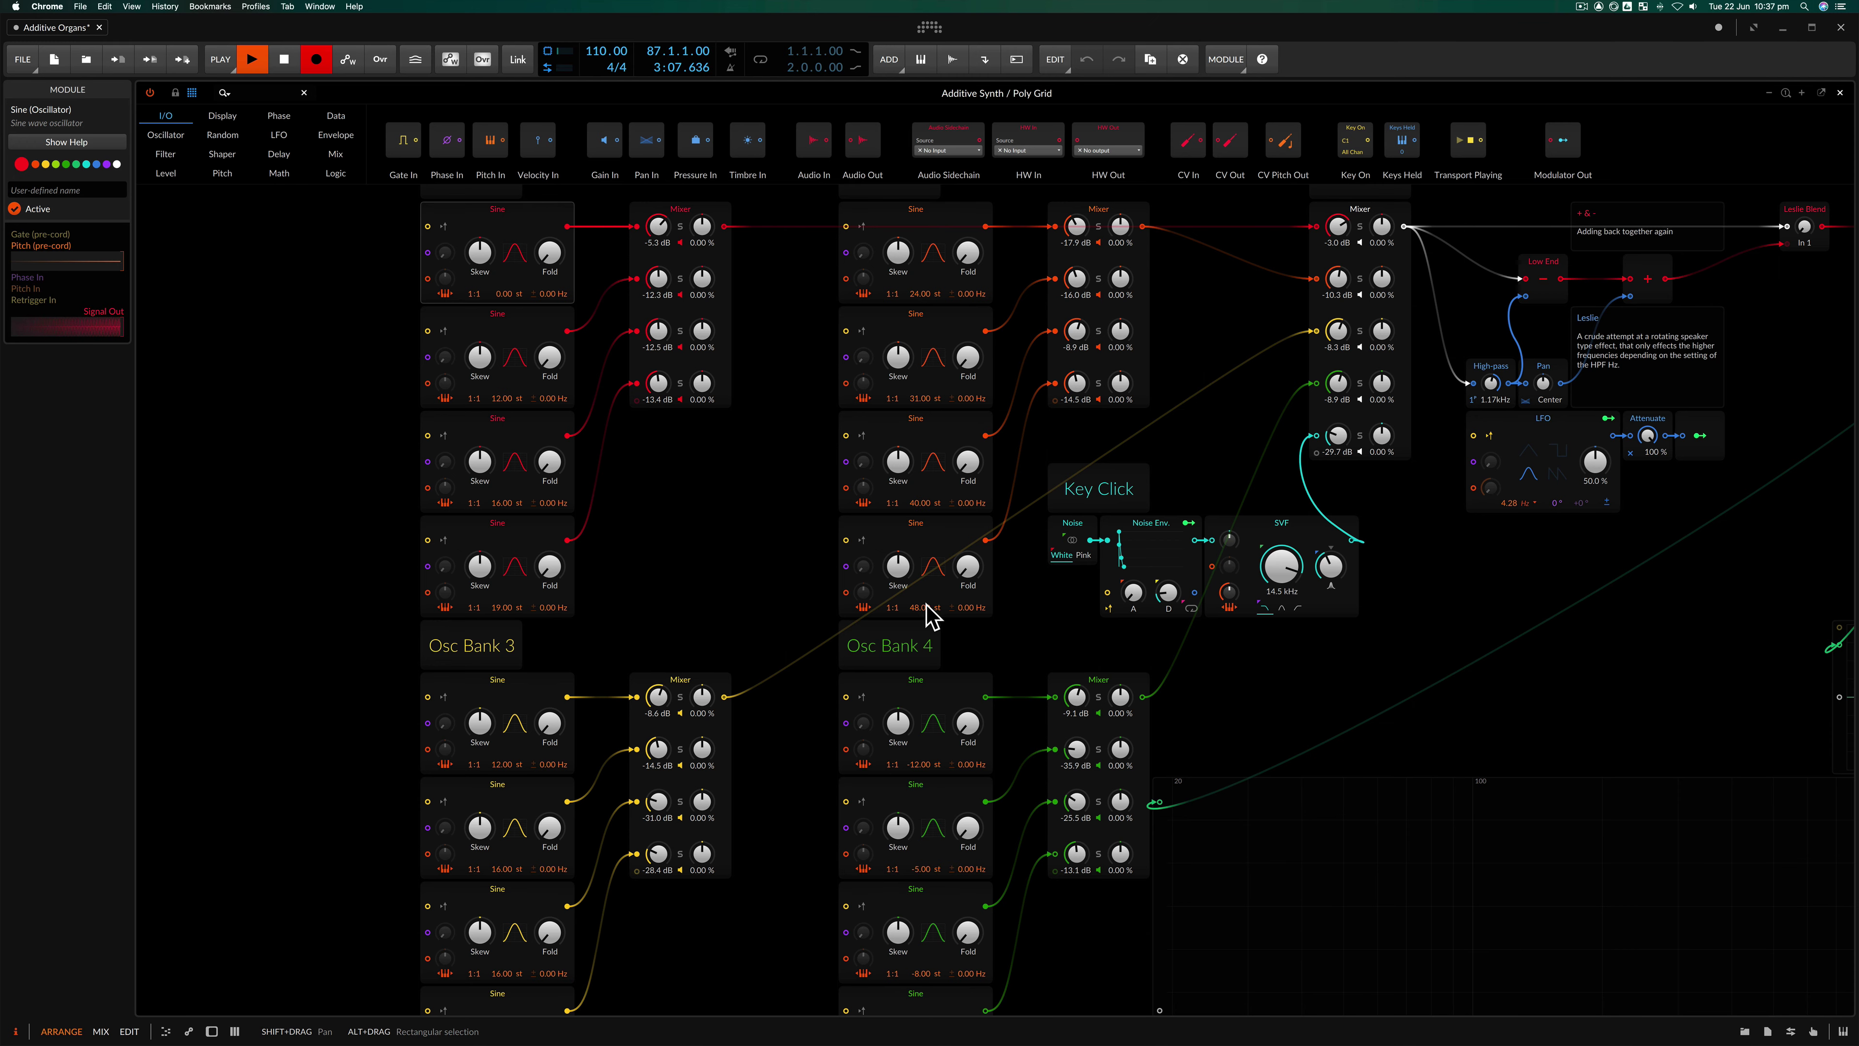
{"action": "scroll", "coordinate": [644, 709], "scroll_direction": "down", "scroll_amount": 5}
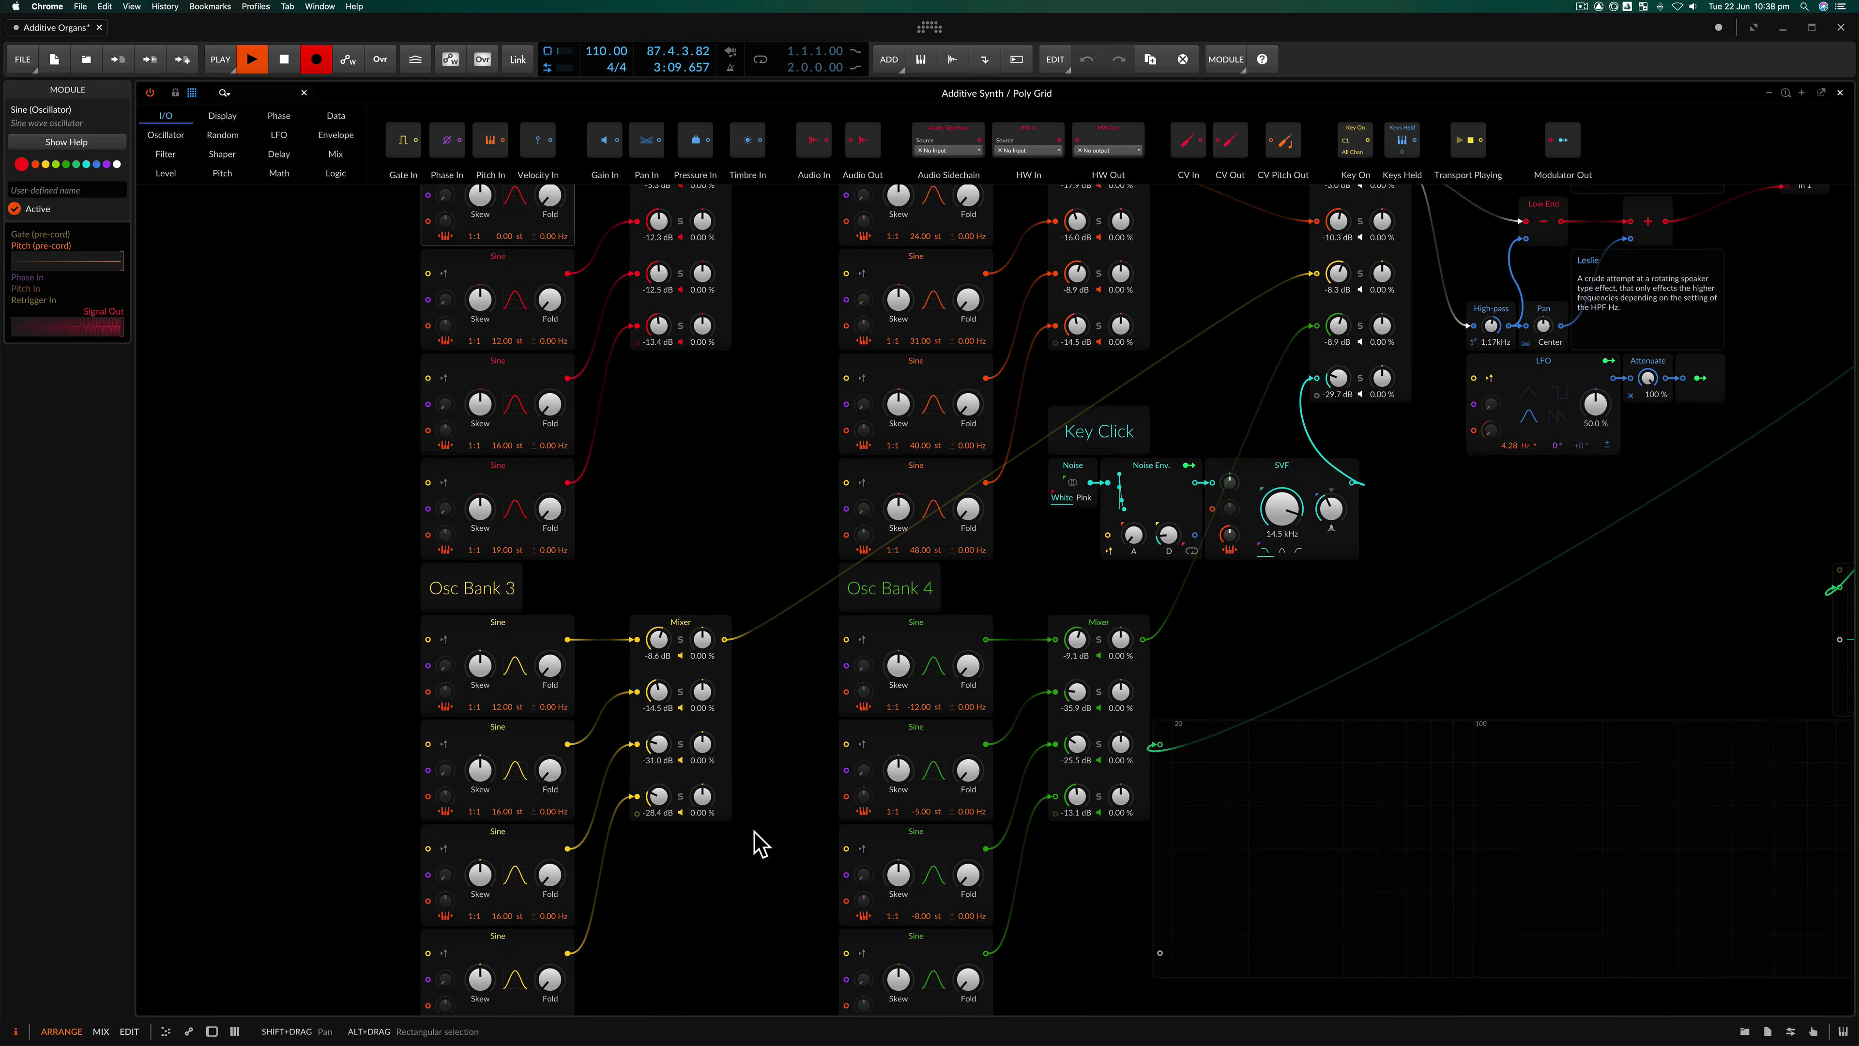
{"action": "scroll", "coordinate": [1081, 559], "scroll_direction": "right", "scroll_amount": 10}
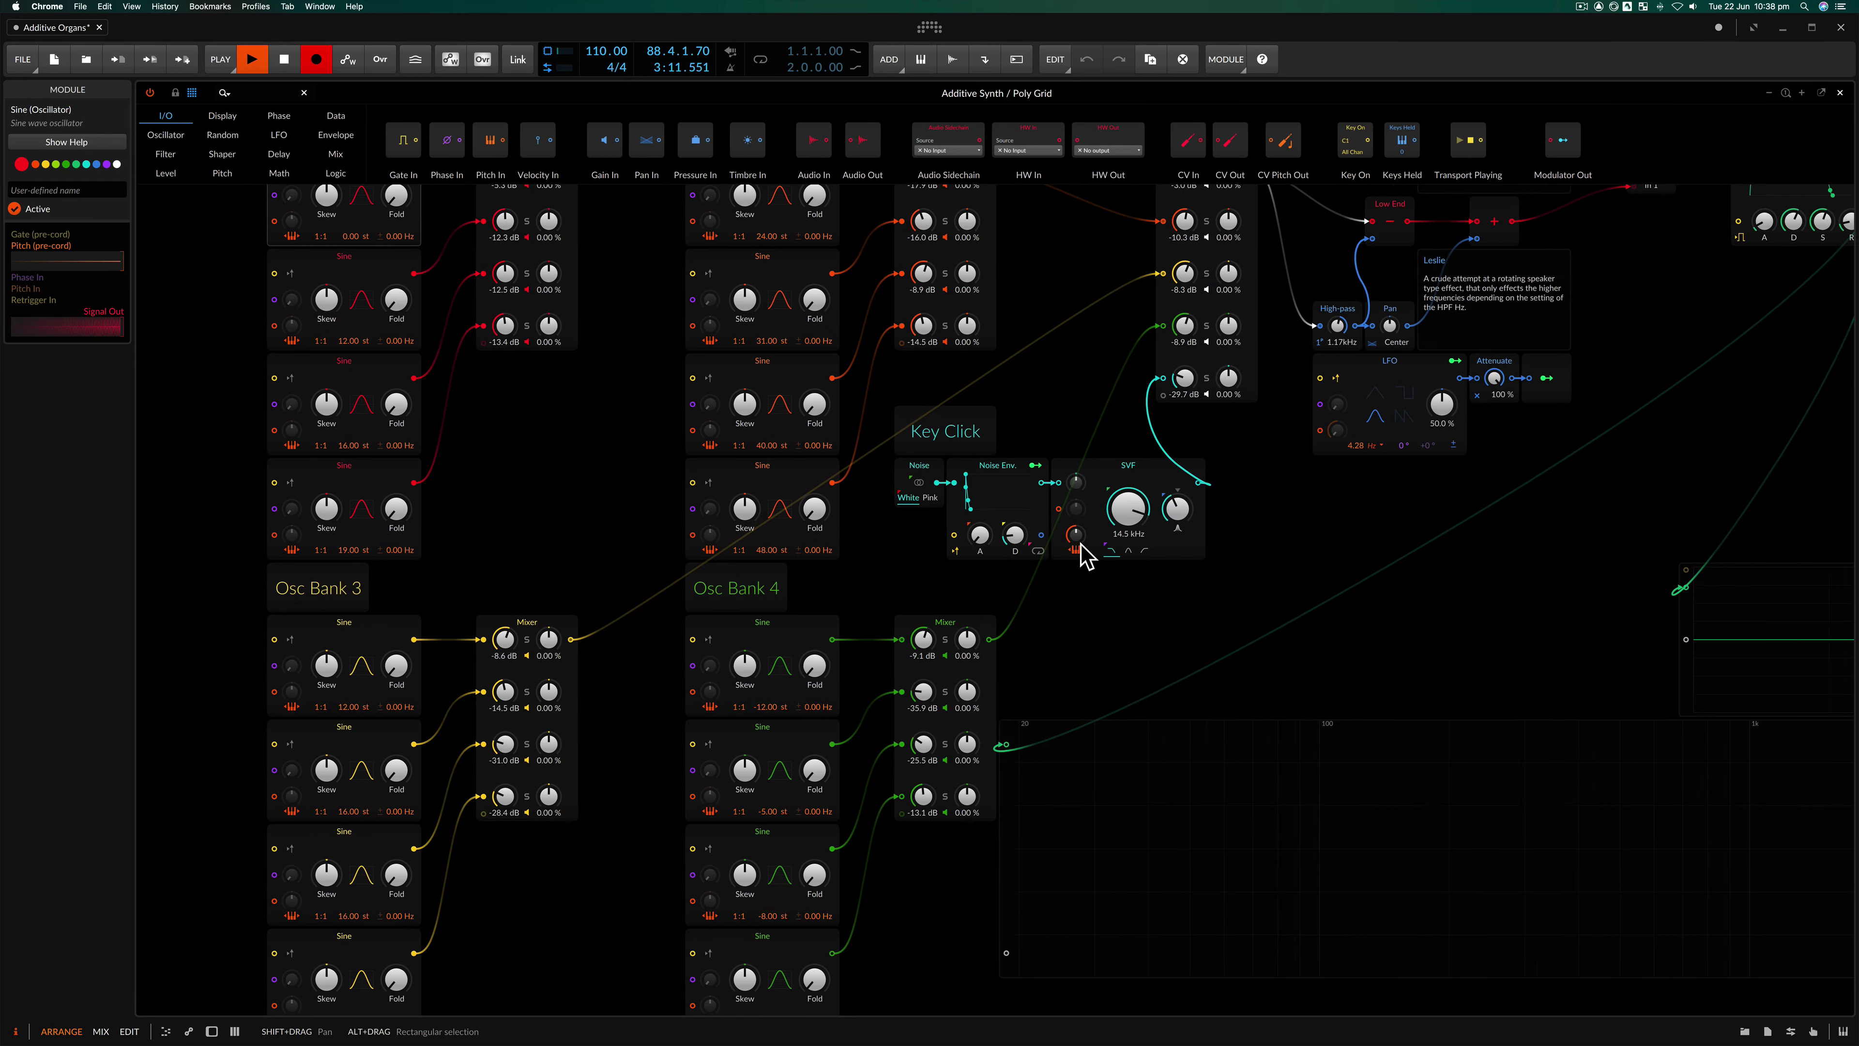
{"action": "scroll", "coordinate": [1098, 560], "scroll_direction": "up", "scroll_amount": 8}
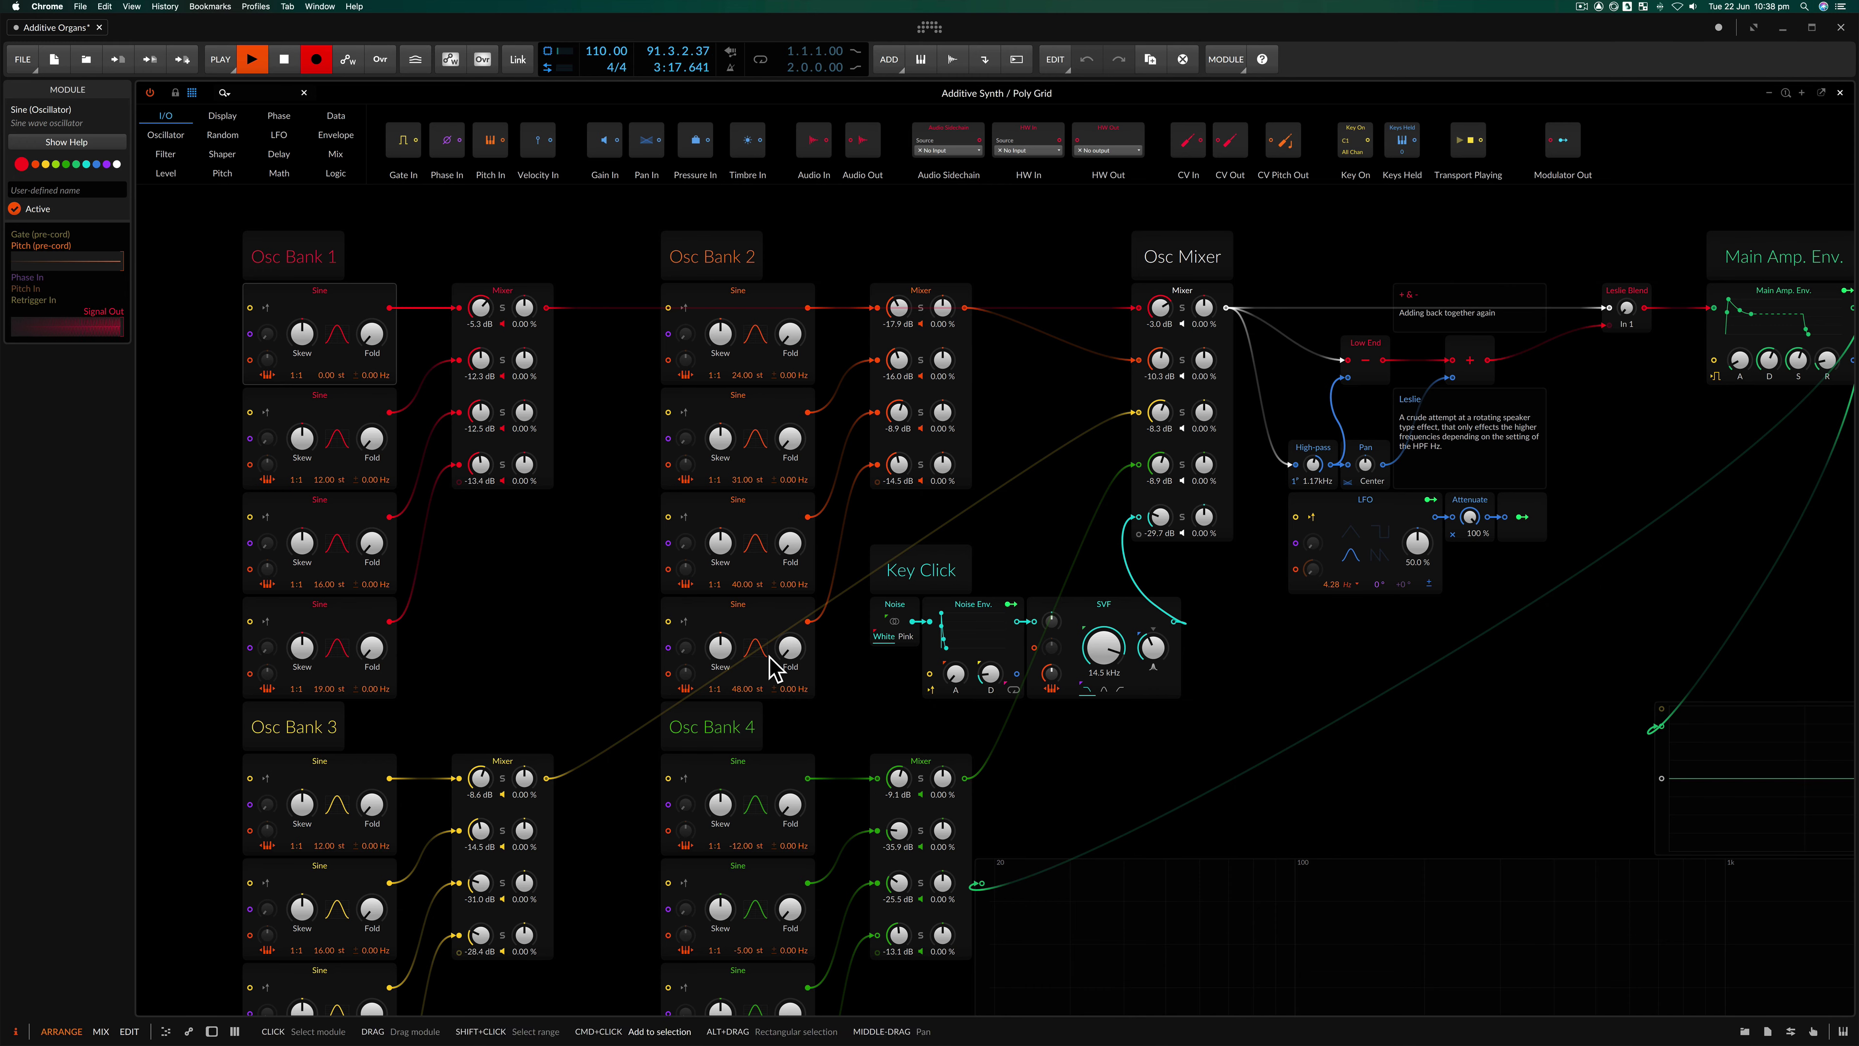
{"action": "scroll", "coordinate": [1065, 525], "scroll_direction": "right", "scroll_amount": 3}
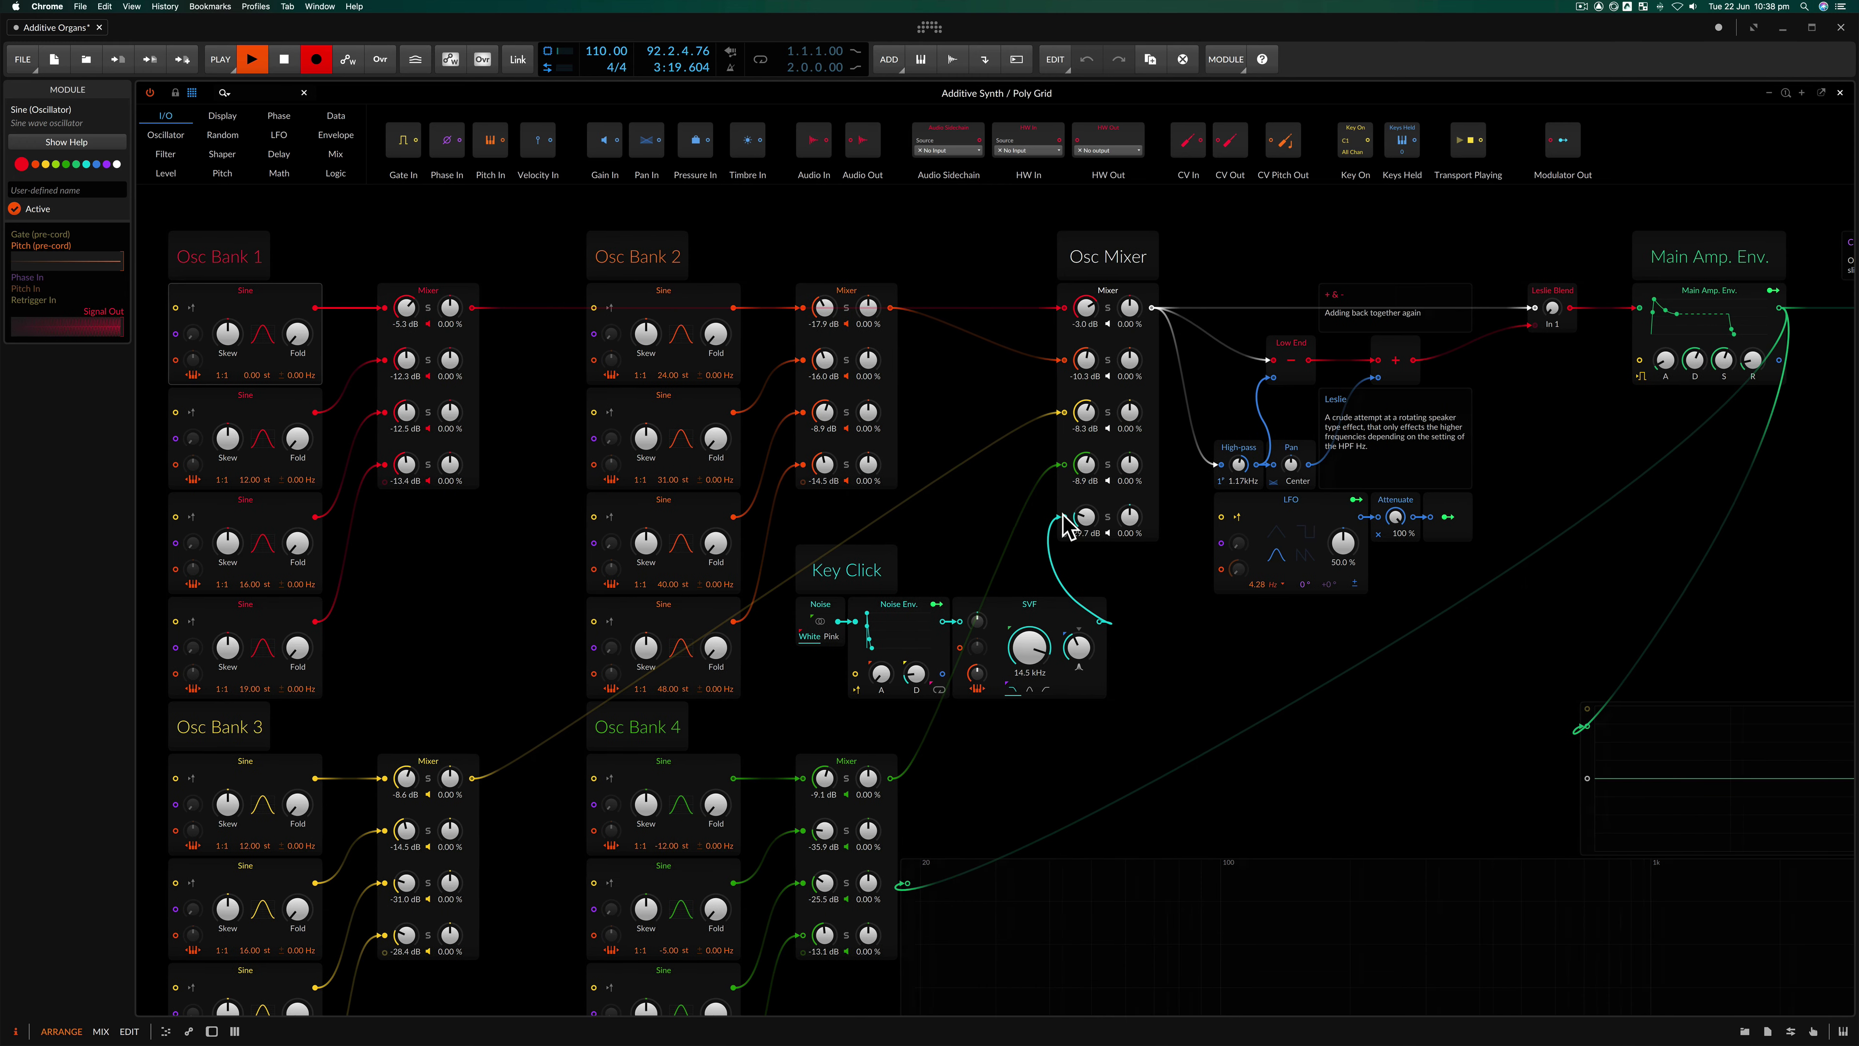
Highlight the Key Click modules, clear the selection and show the Random module category containing Noise.
{"action": "left_click_drag", "start_coordinate": [1148, 593], "coordinate": [952, 561]}
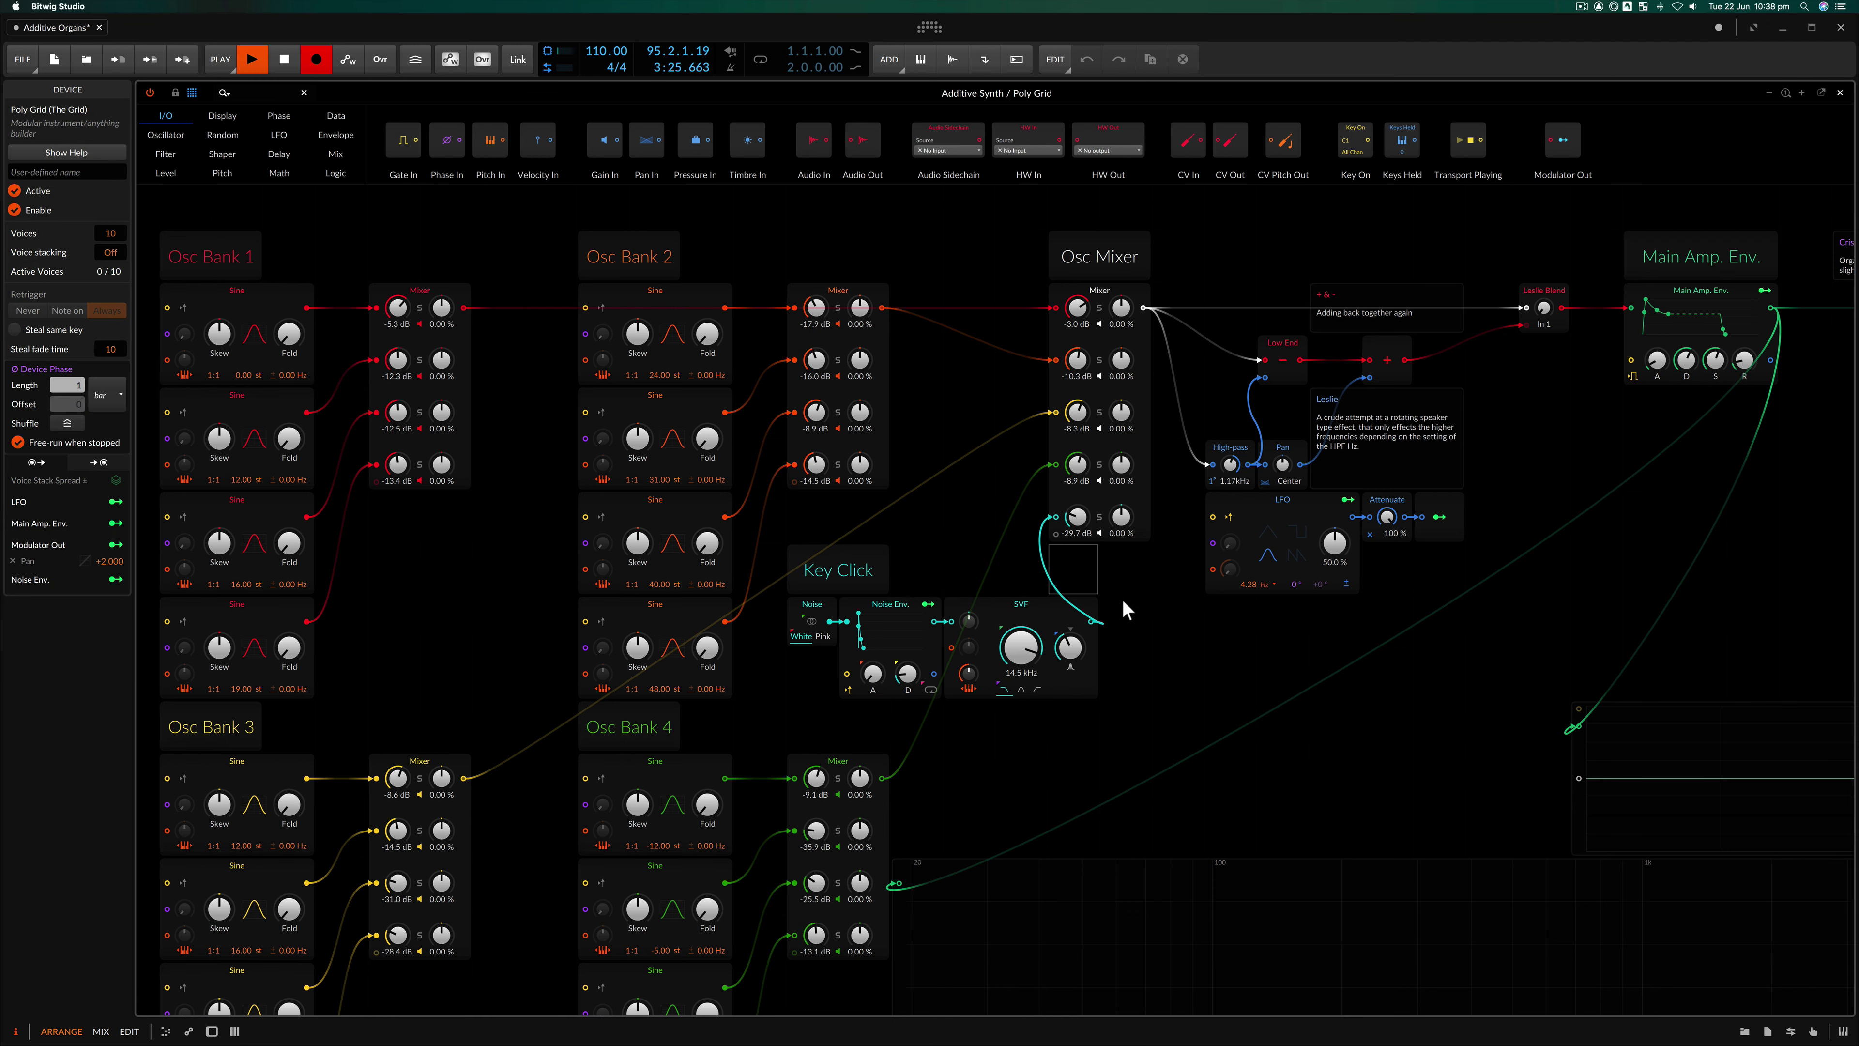
{"action": "left_click_drag", "start_coordinate": [1115, 574], "coordinate": [796, 667]}
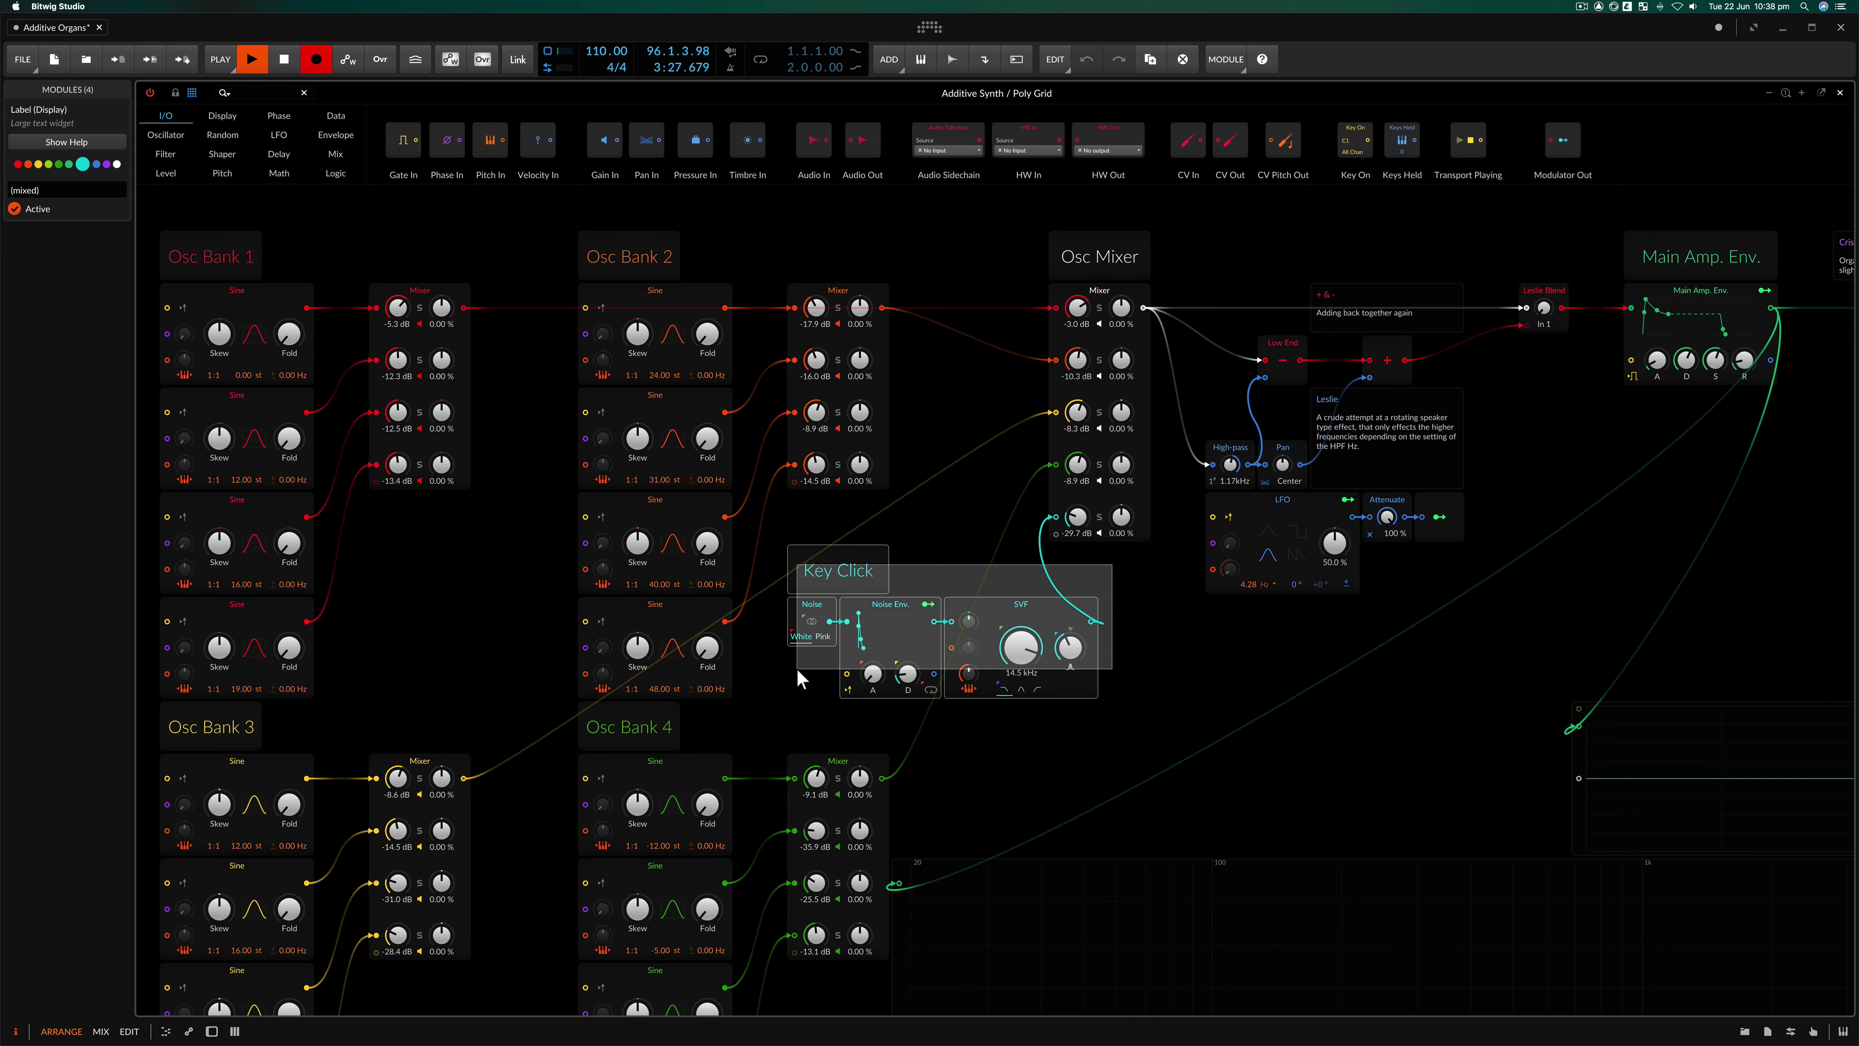
{"action": "left_click", "coordinate": [1122, 571]}
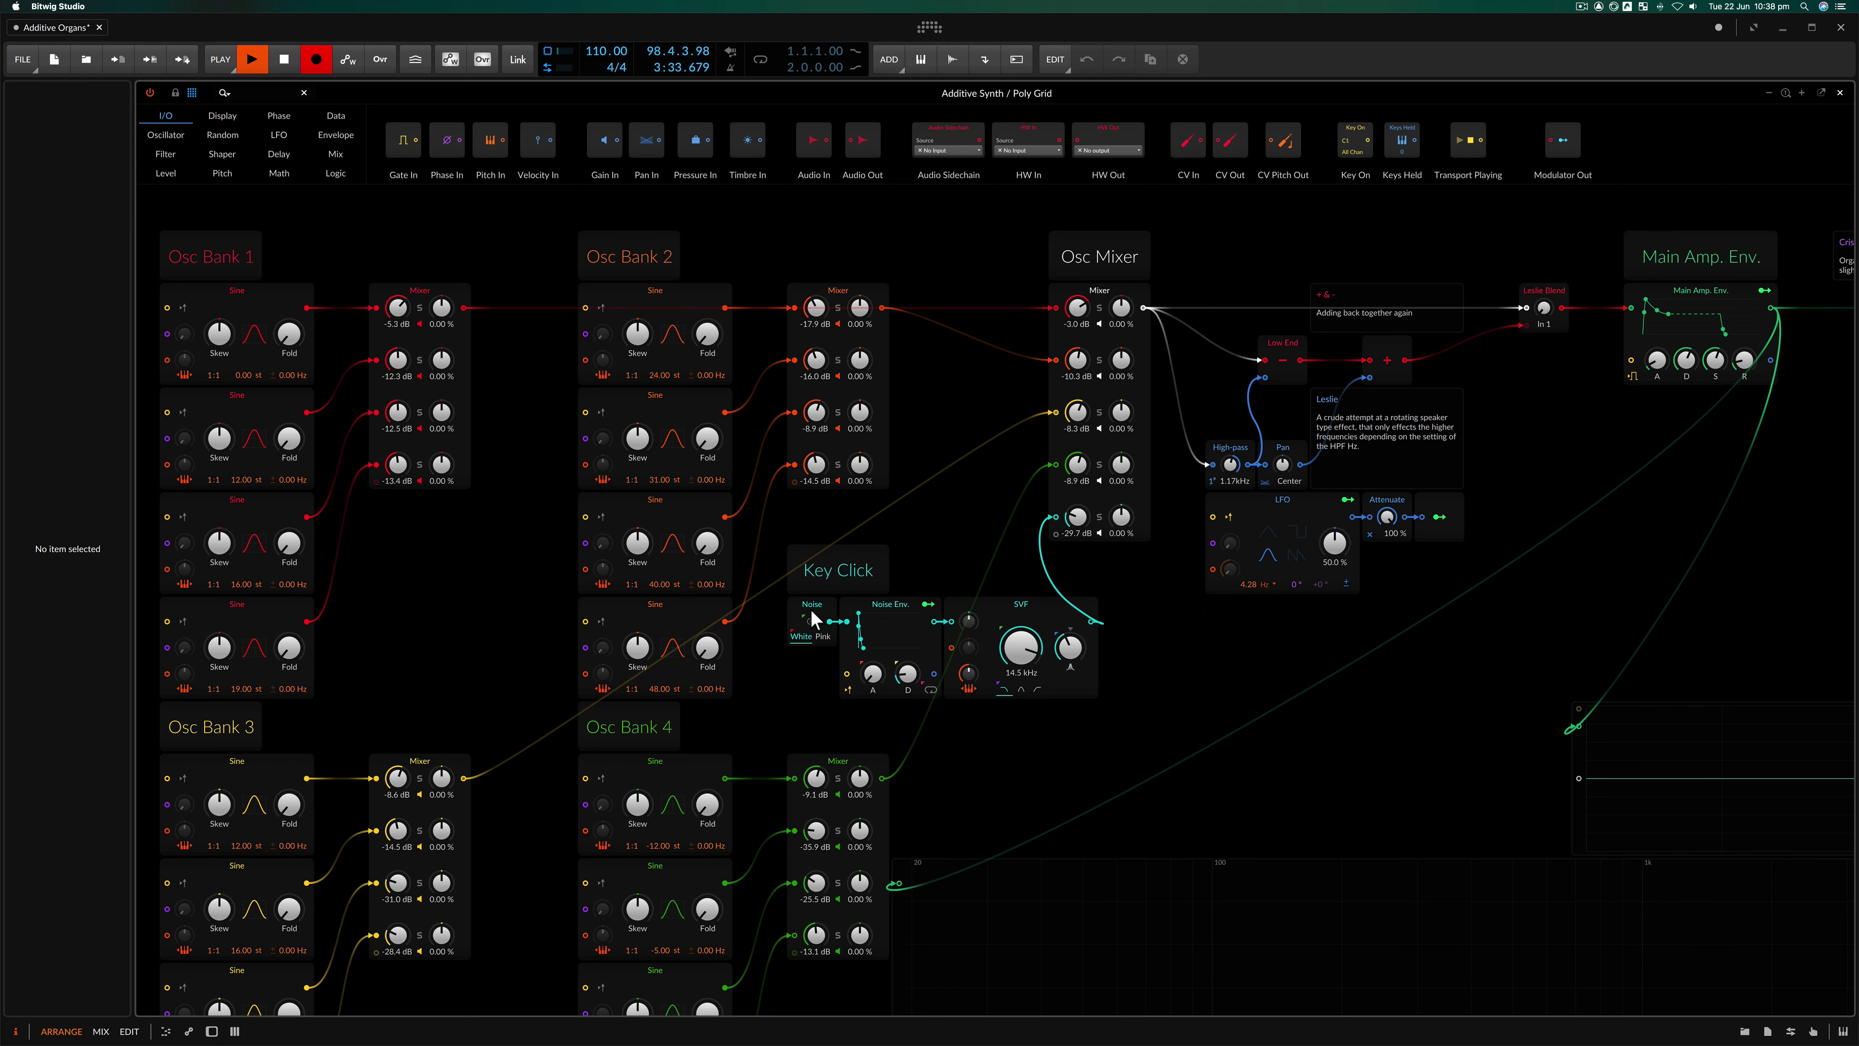
{"action": "left_click", "coordinate": [221, 137]}
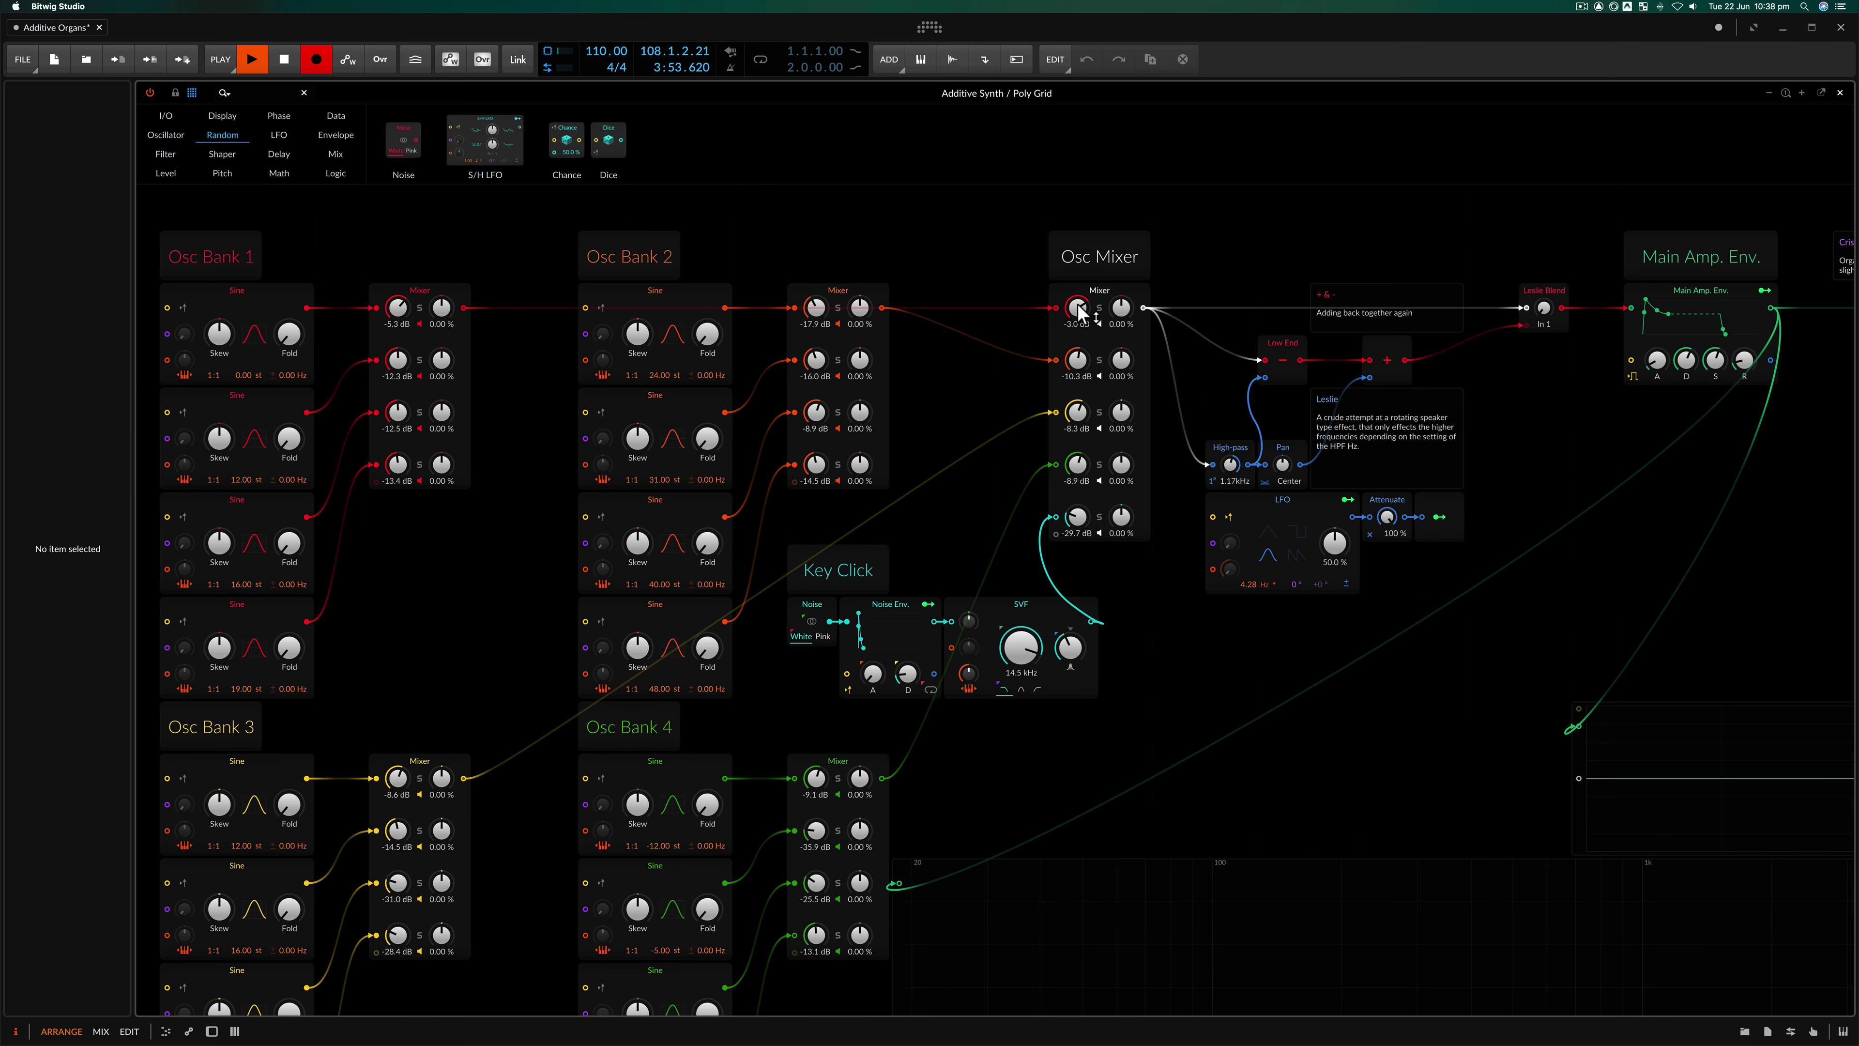
Examine the signal path from the oscillator banks through the Osc Mixer, Leslie section and Main Amp. Env. to Distortion and output.
{"action": "scroll", "coordinate": [1083, 329], "scroll_direction": "up", "scroll_amount": 1}
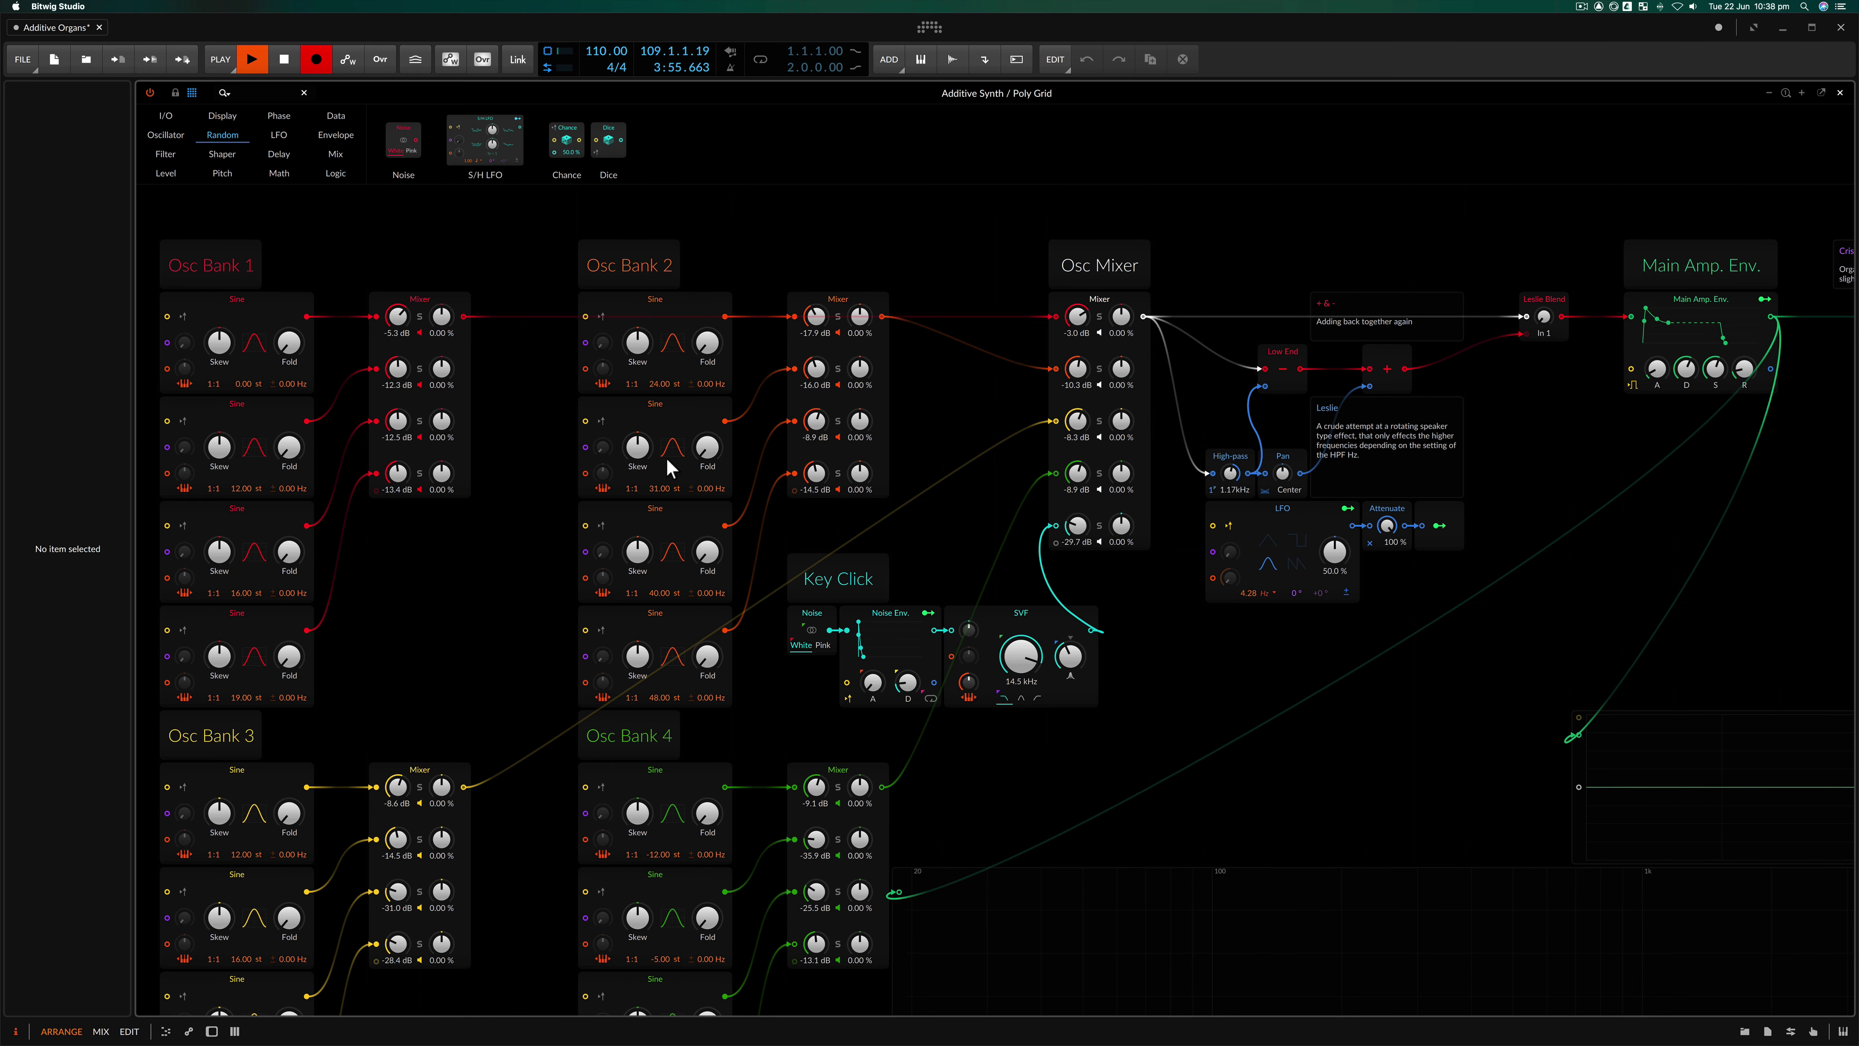
{"action": "scroll", "coordinate": [1037, 410], "scroll_direction": "up", "scroll_amount": 1}
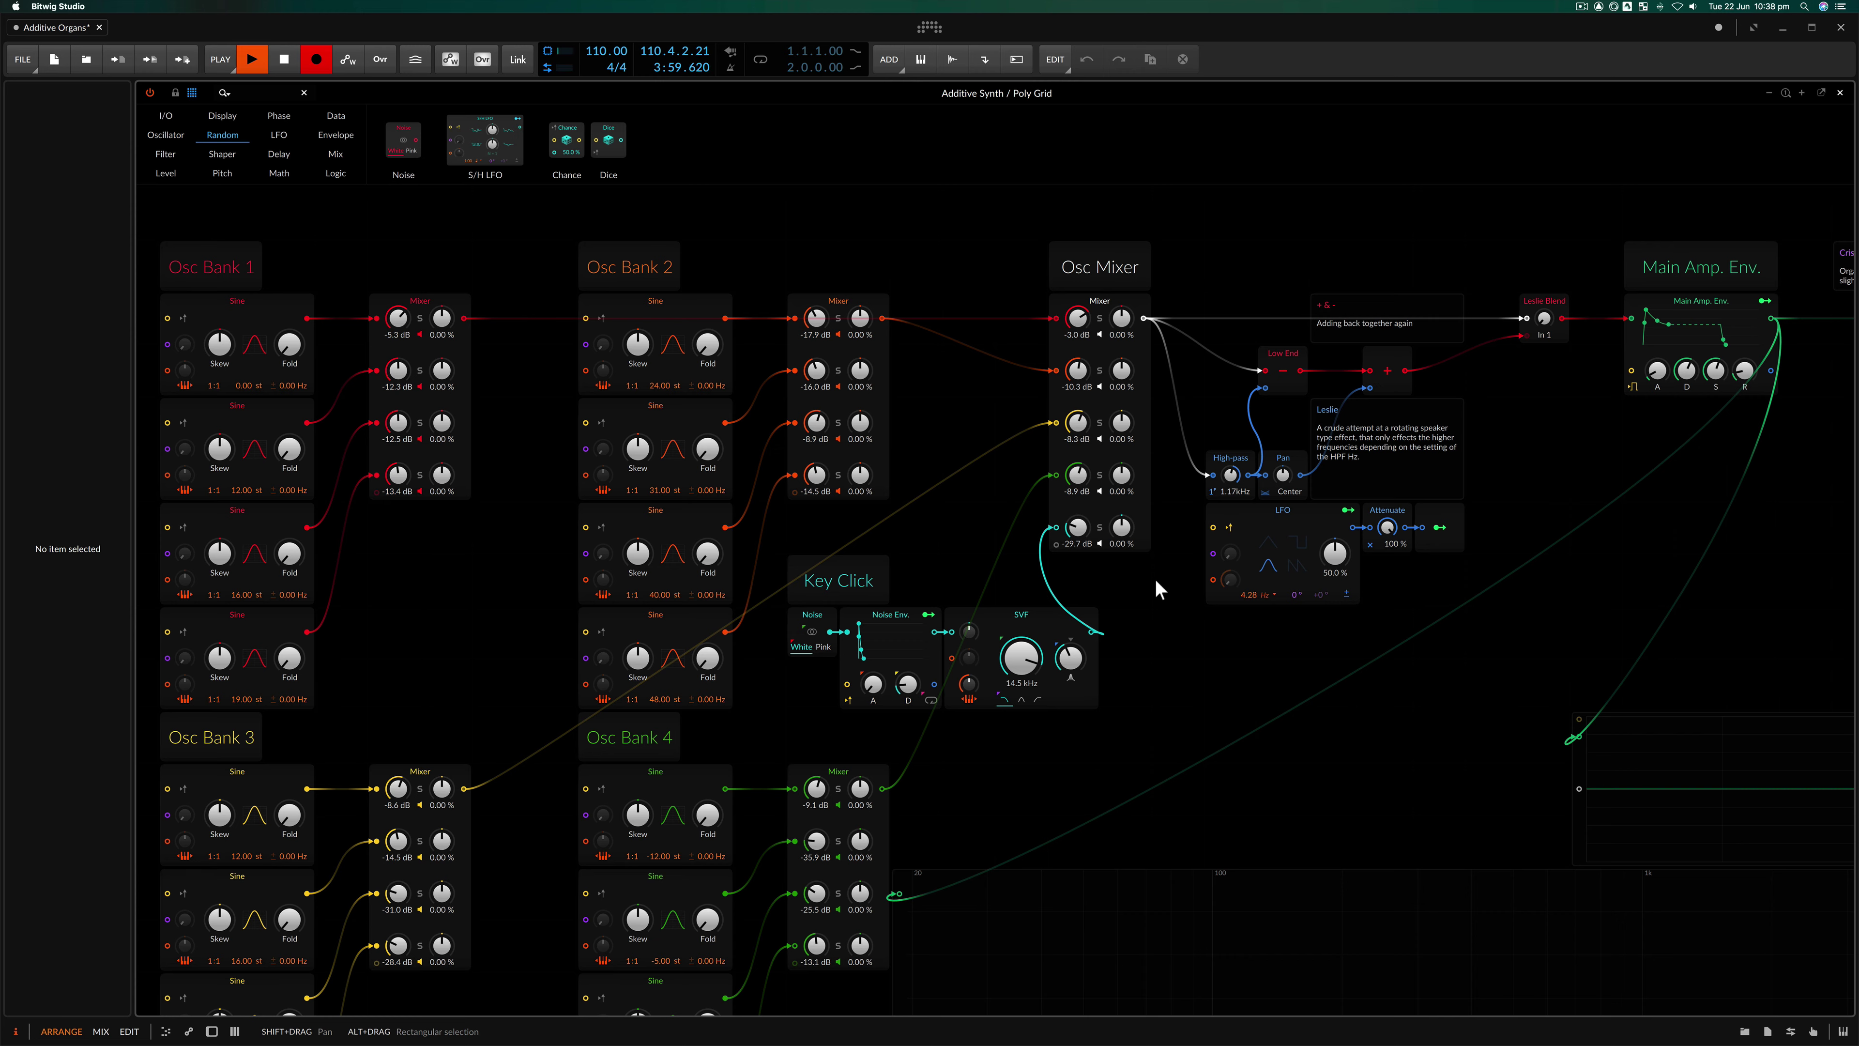
{"action": "scroll", "coordinate": [1157, 582], "scroll_direction": "down", "scroll_amount": 3}
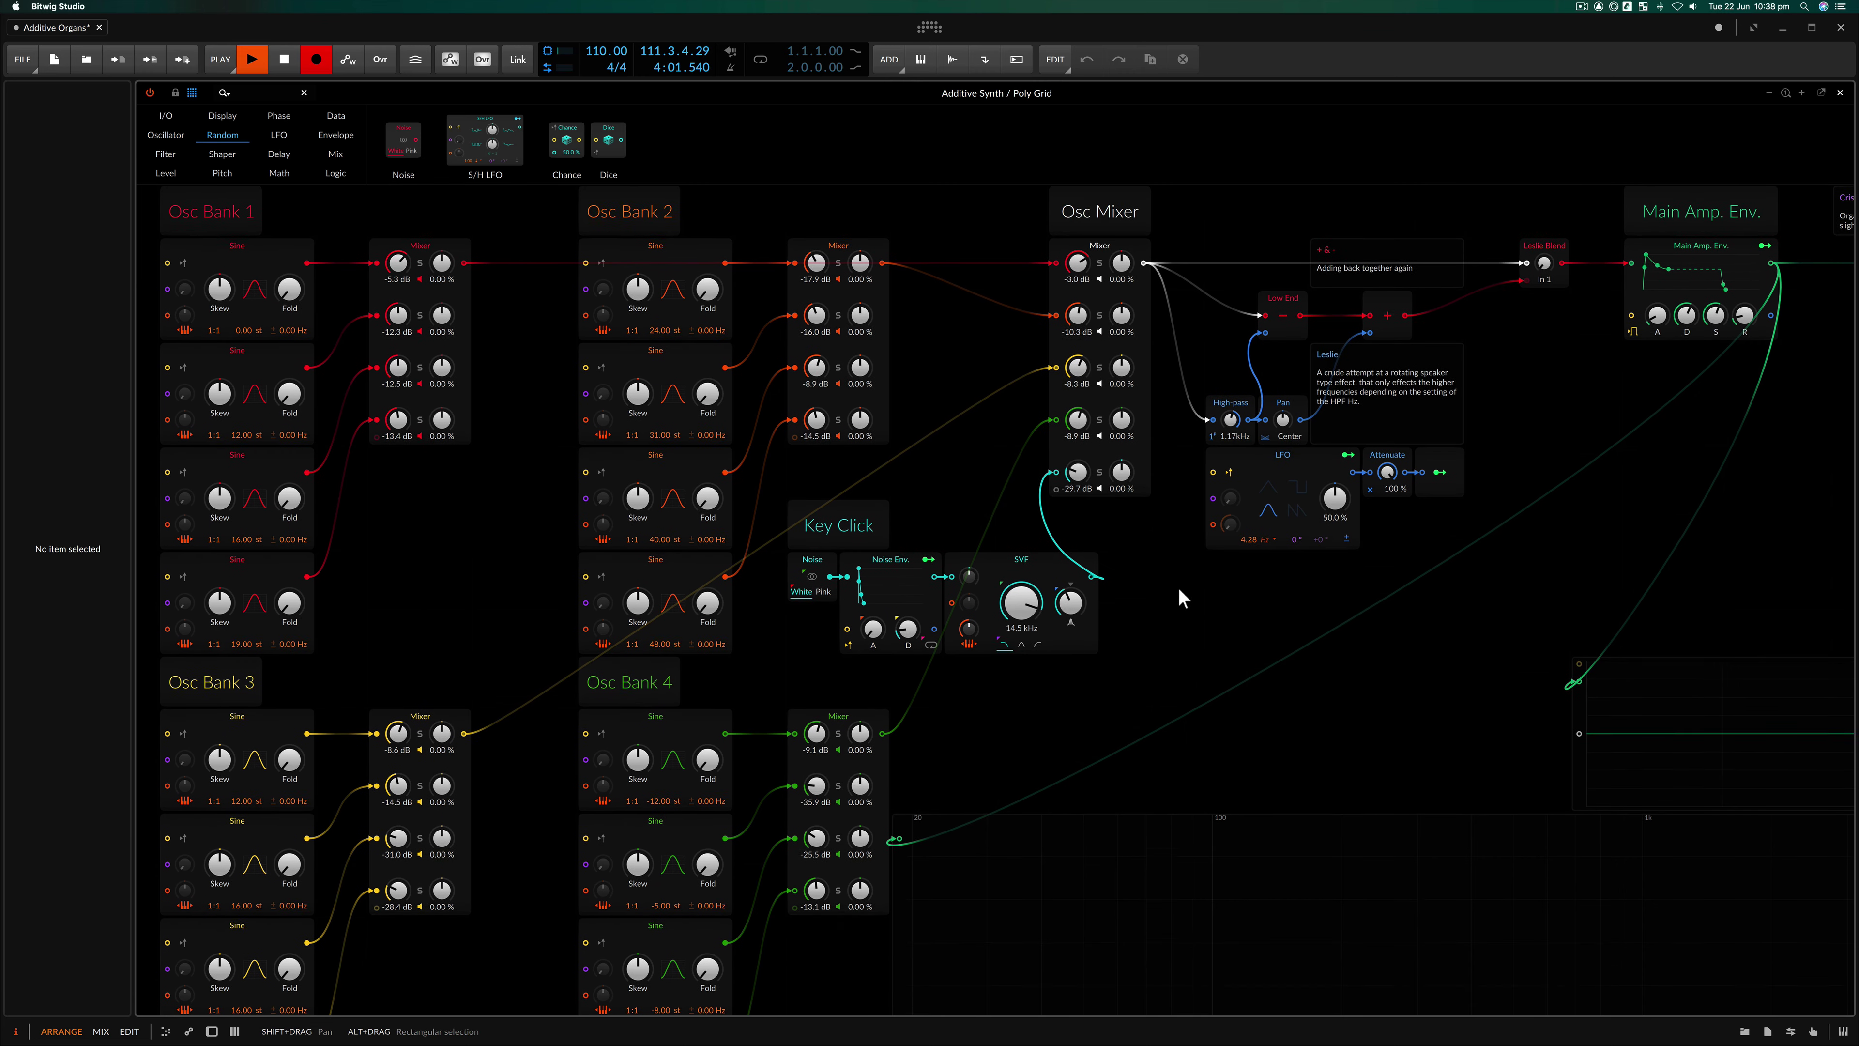
{"action": "scroll", "coordinate": [1183, 597], "scroll_direction": "down", "scroll_amount": 5}
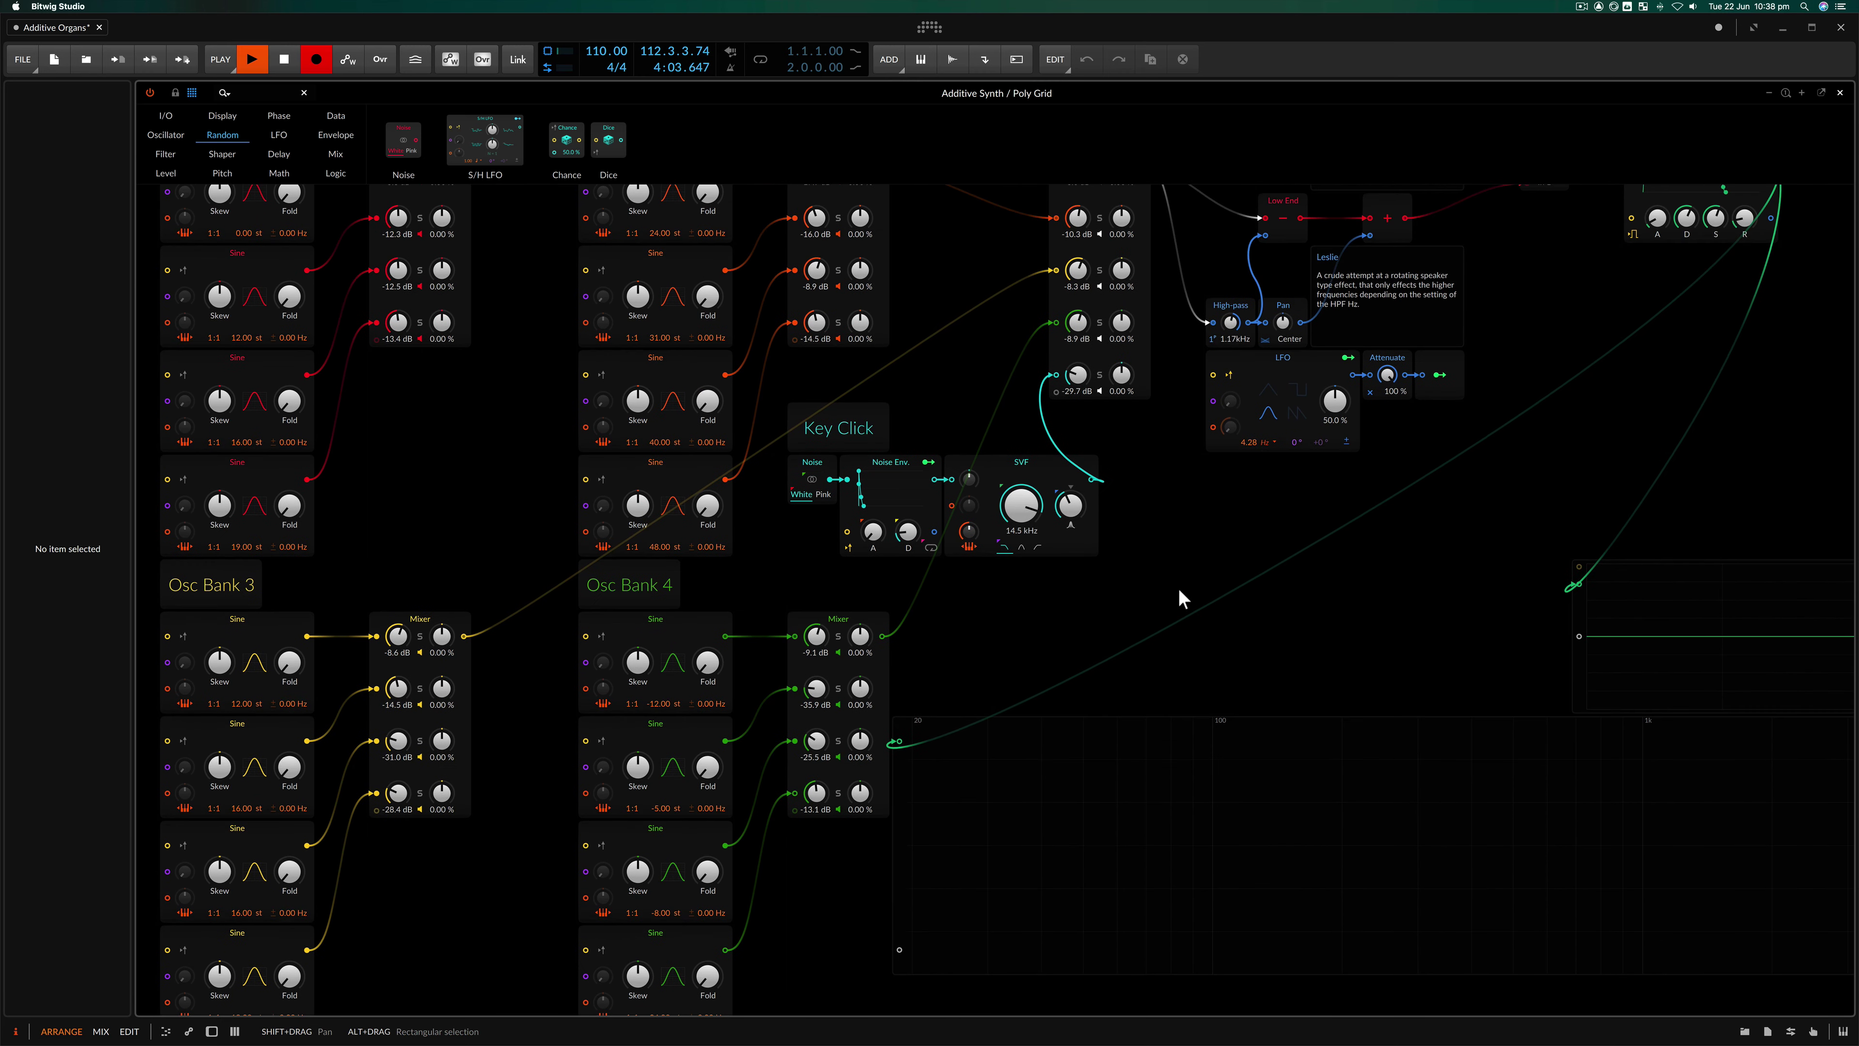
{"action": "scroll", "coordinate": [1182, 597], "scroll_direction": "up", "scroll_amount": 5}
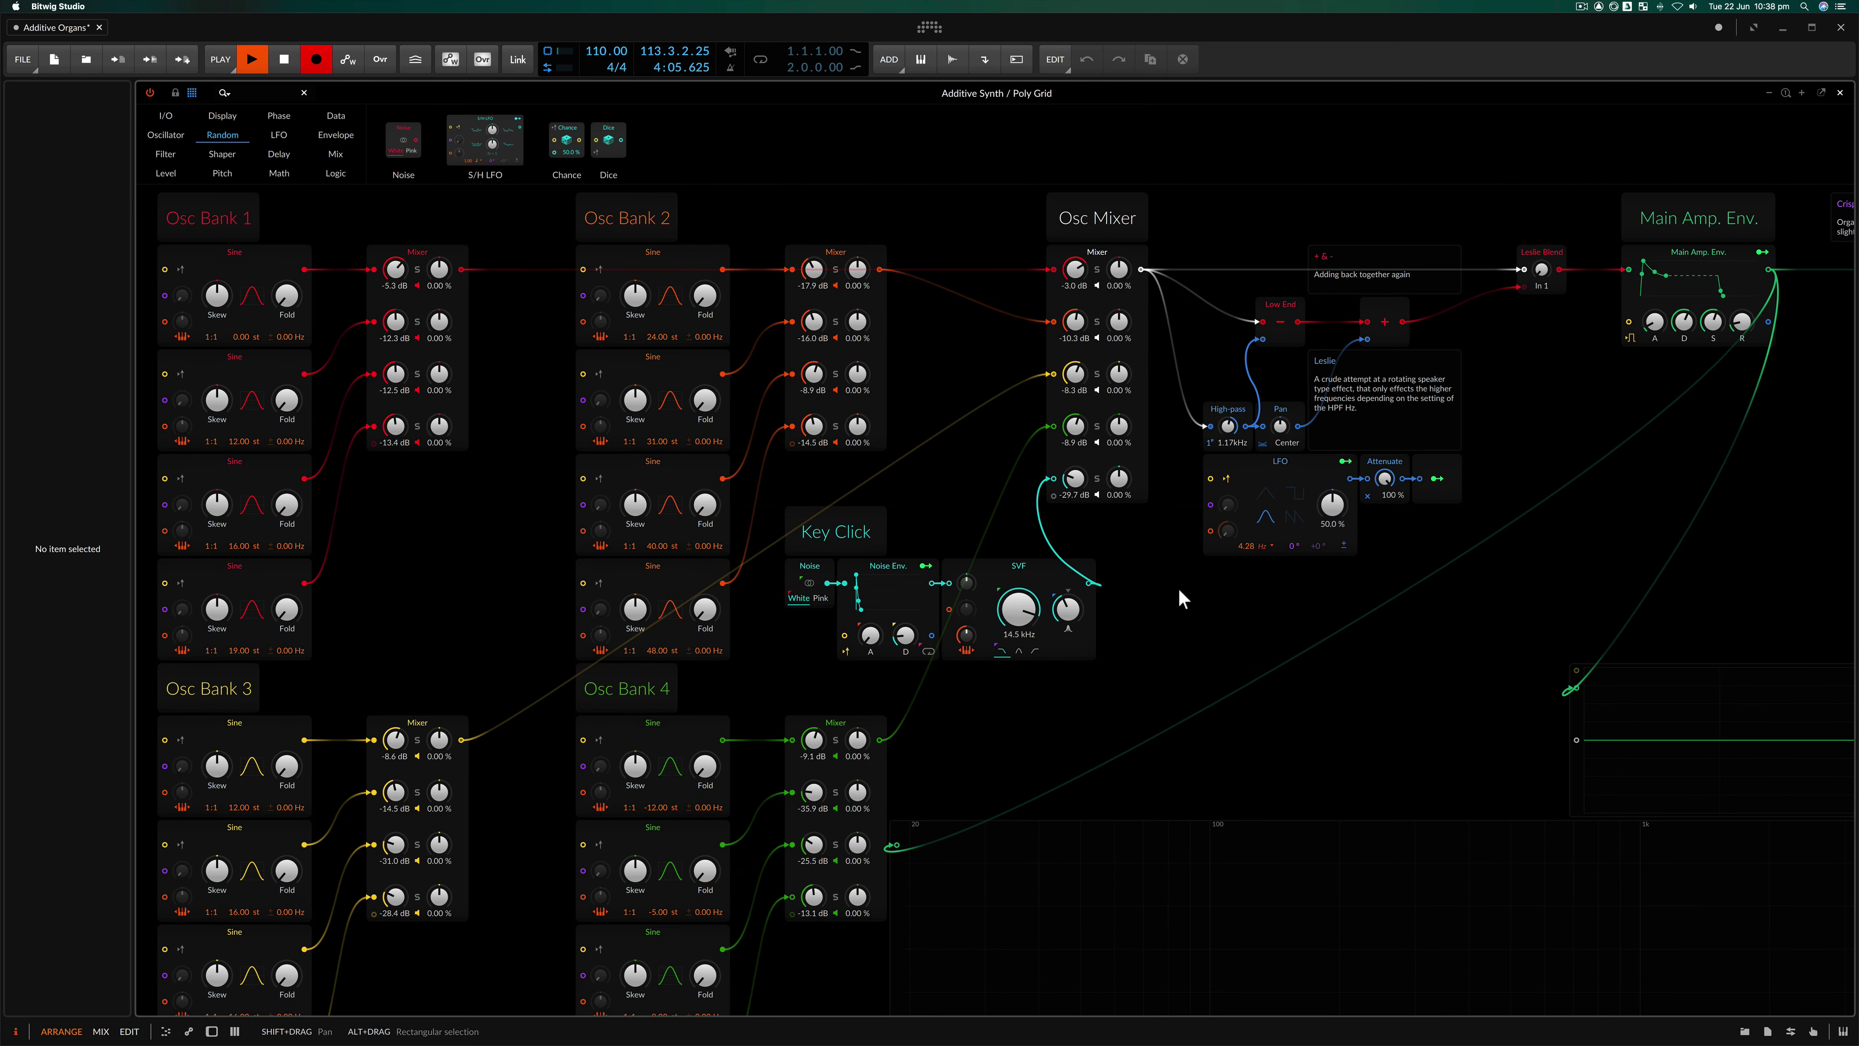
{"action": "scroll", "coordinate": [1183, 598], "scroll_direction": "right", "scroll_amount": 15}
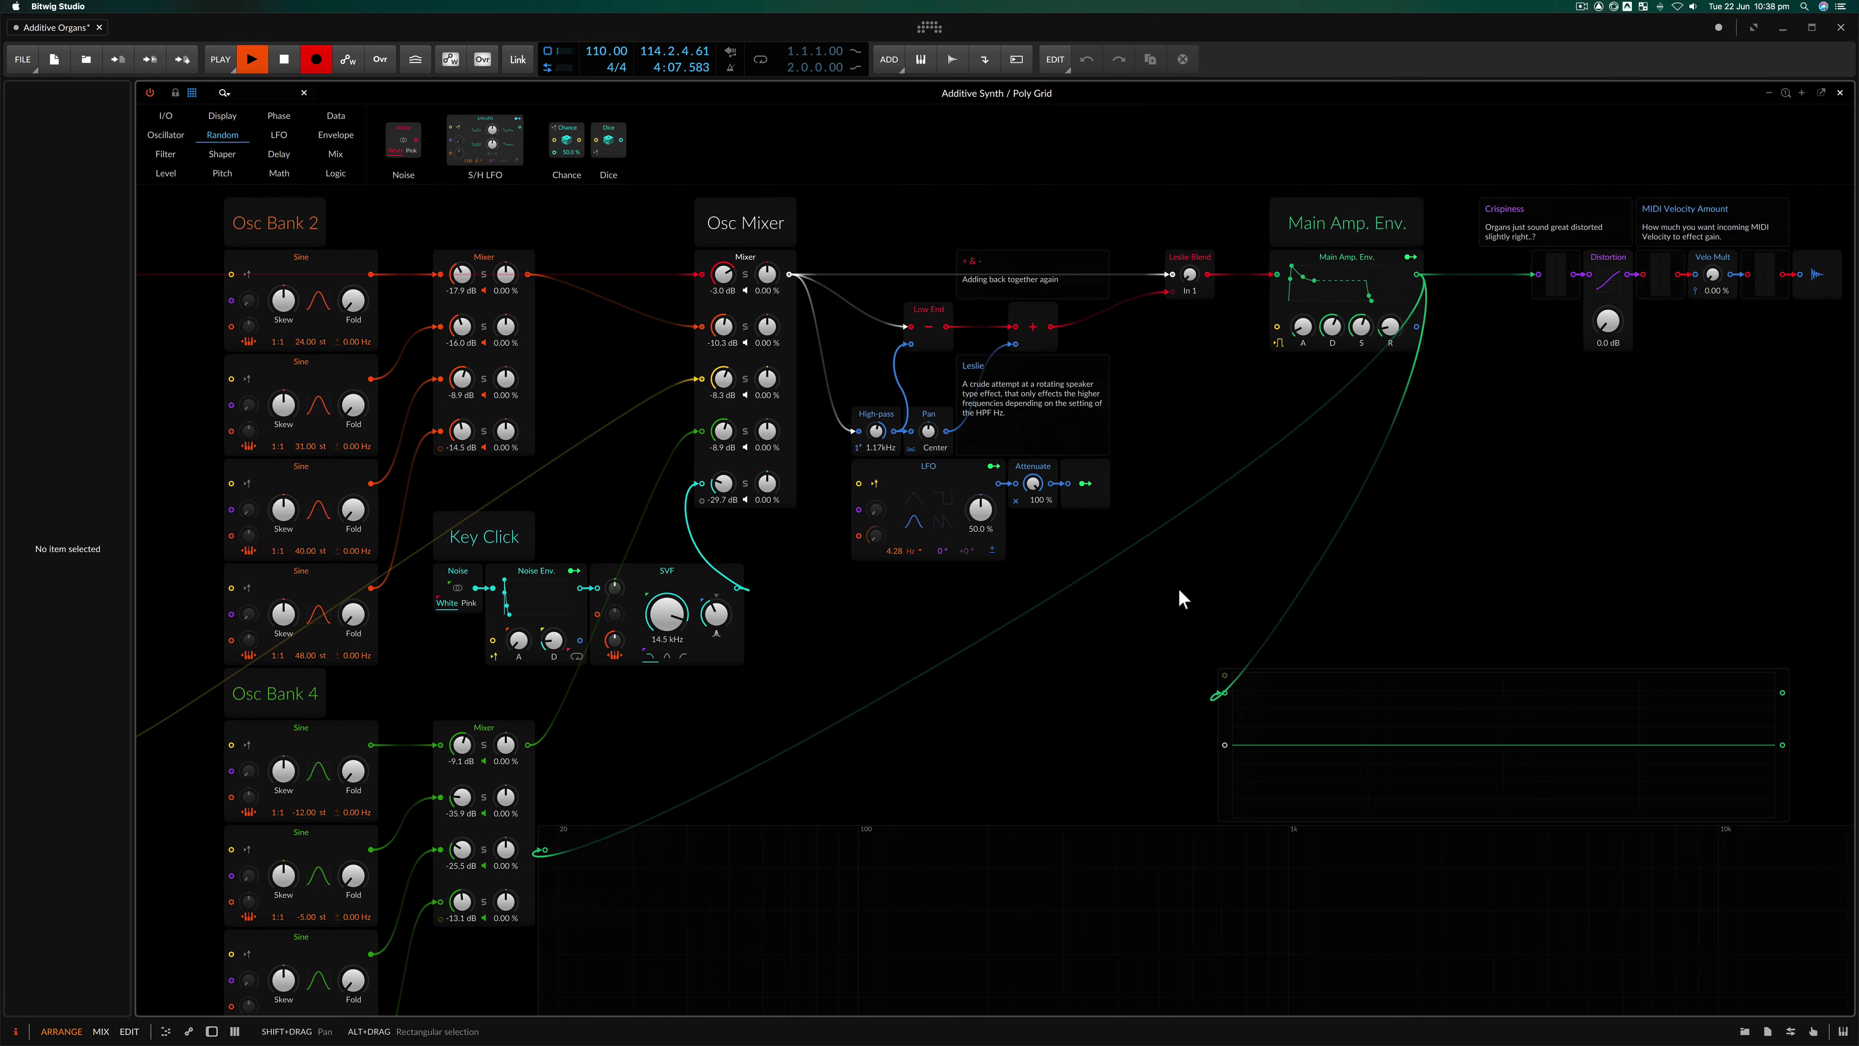
{"action": "scroll", "coordinate": [1183, 599], "scroll_direction": "right", "scroll_amount": 6}
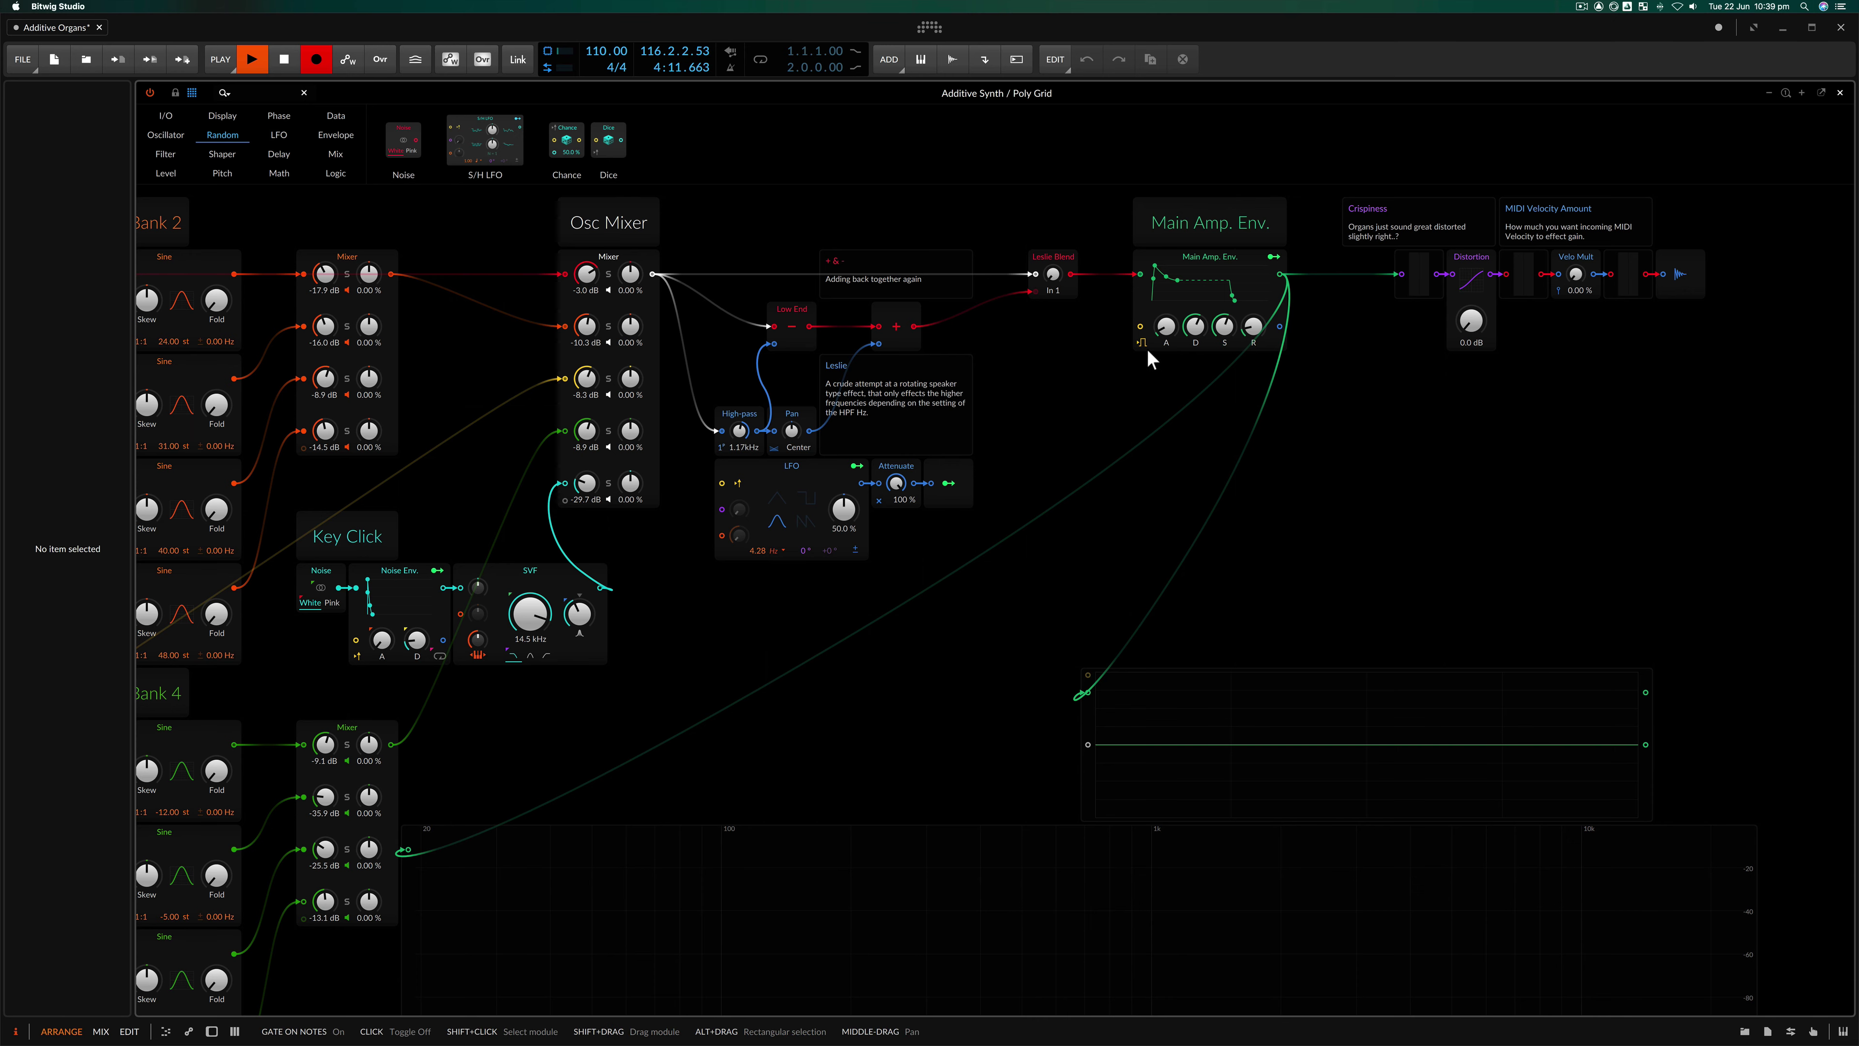
{"action": "scroll", "coordinate": [809, 546], "scroll_direction": "down", "scroll_amount": 1}
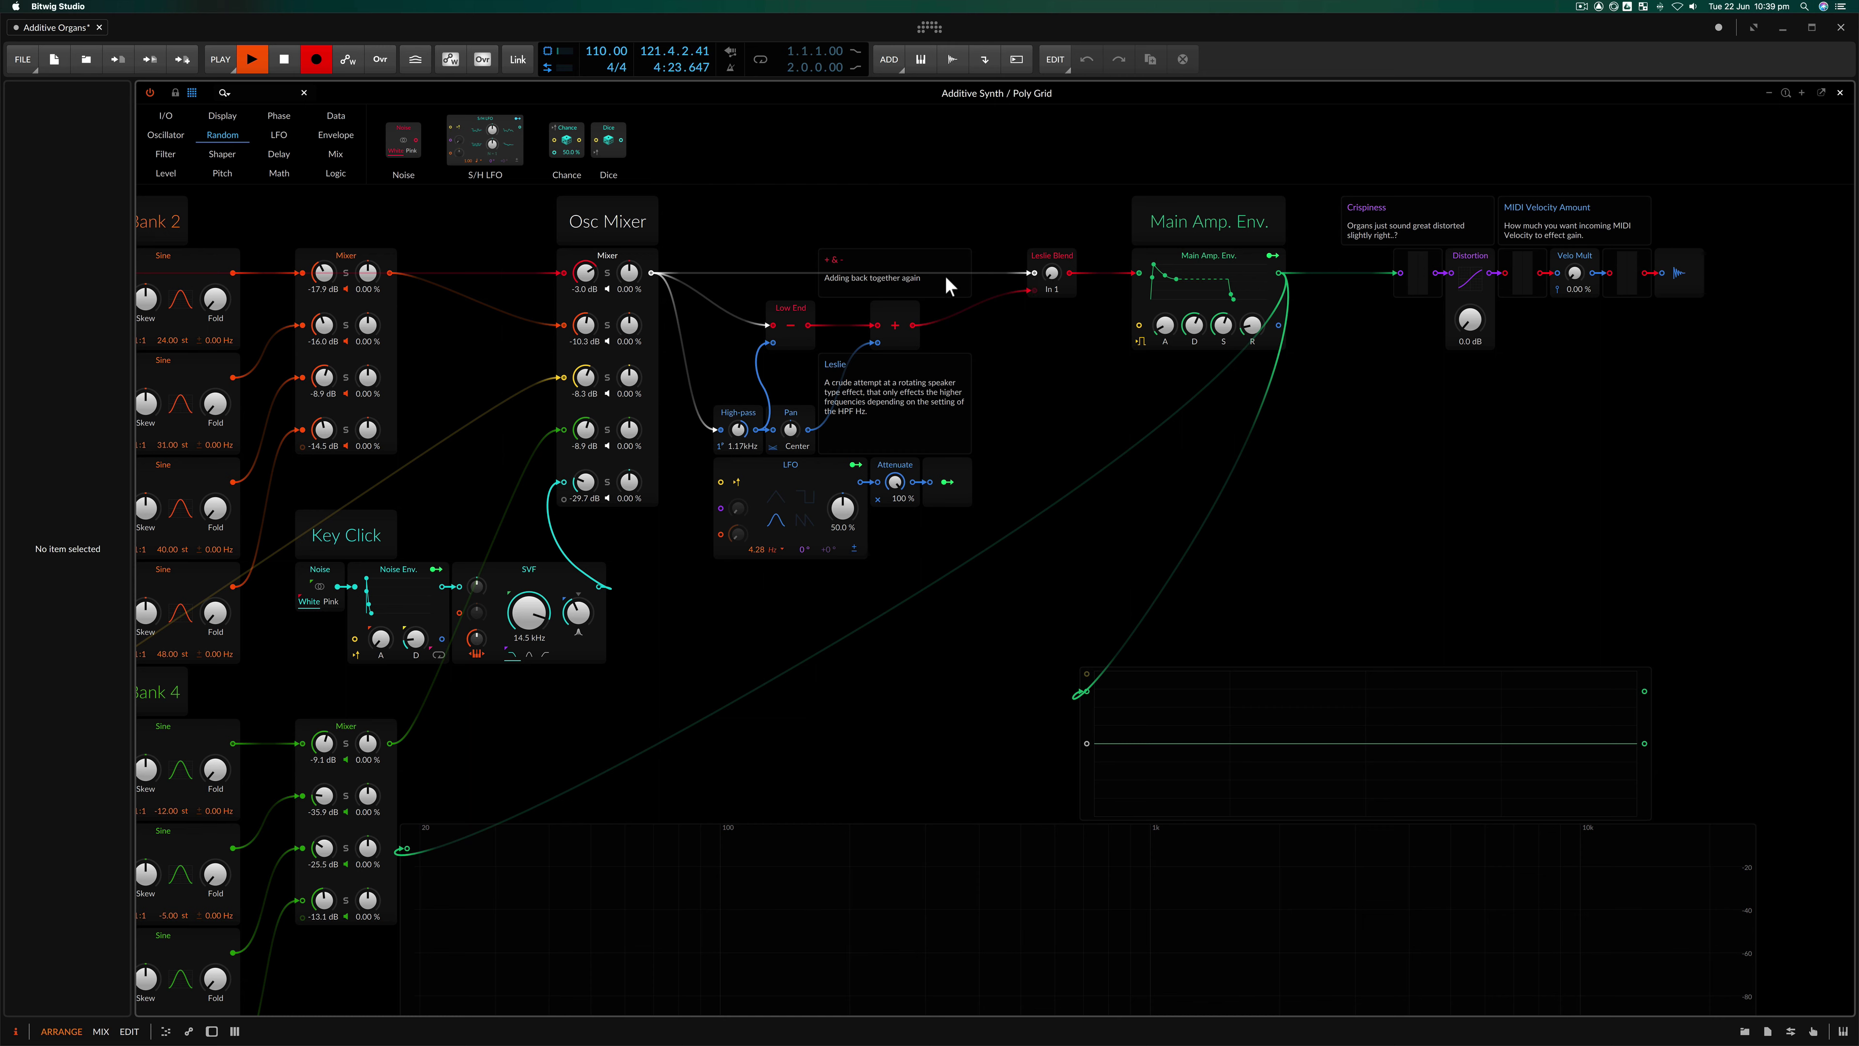
Move the VU Meter before Distortion under the Crispiness note, and try the Leslie Blend at In 2 before returning it to In 1.
{"action": "left_click_drag", "start_coordinate": [1052, 274], "coordinate": [1051, 220]}
{"action": "left_click_drag", "start_coordinate": [1409, 282], "coordinate": [1363, 282]}
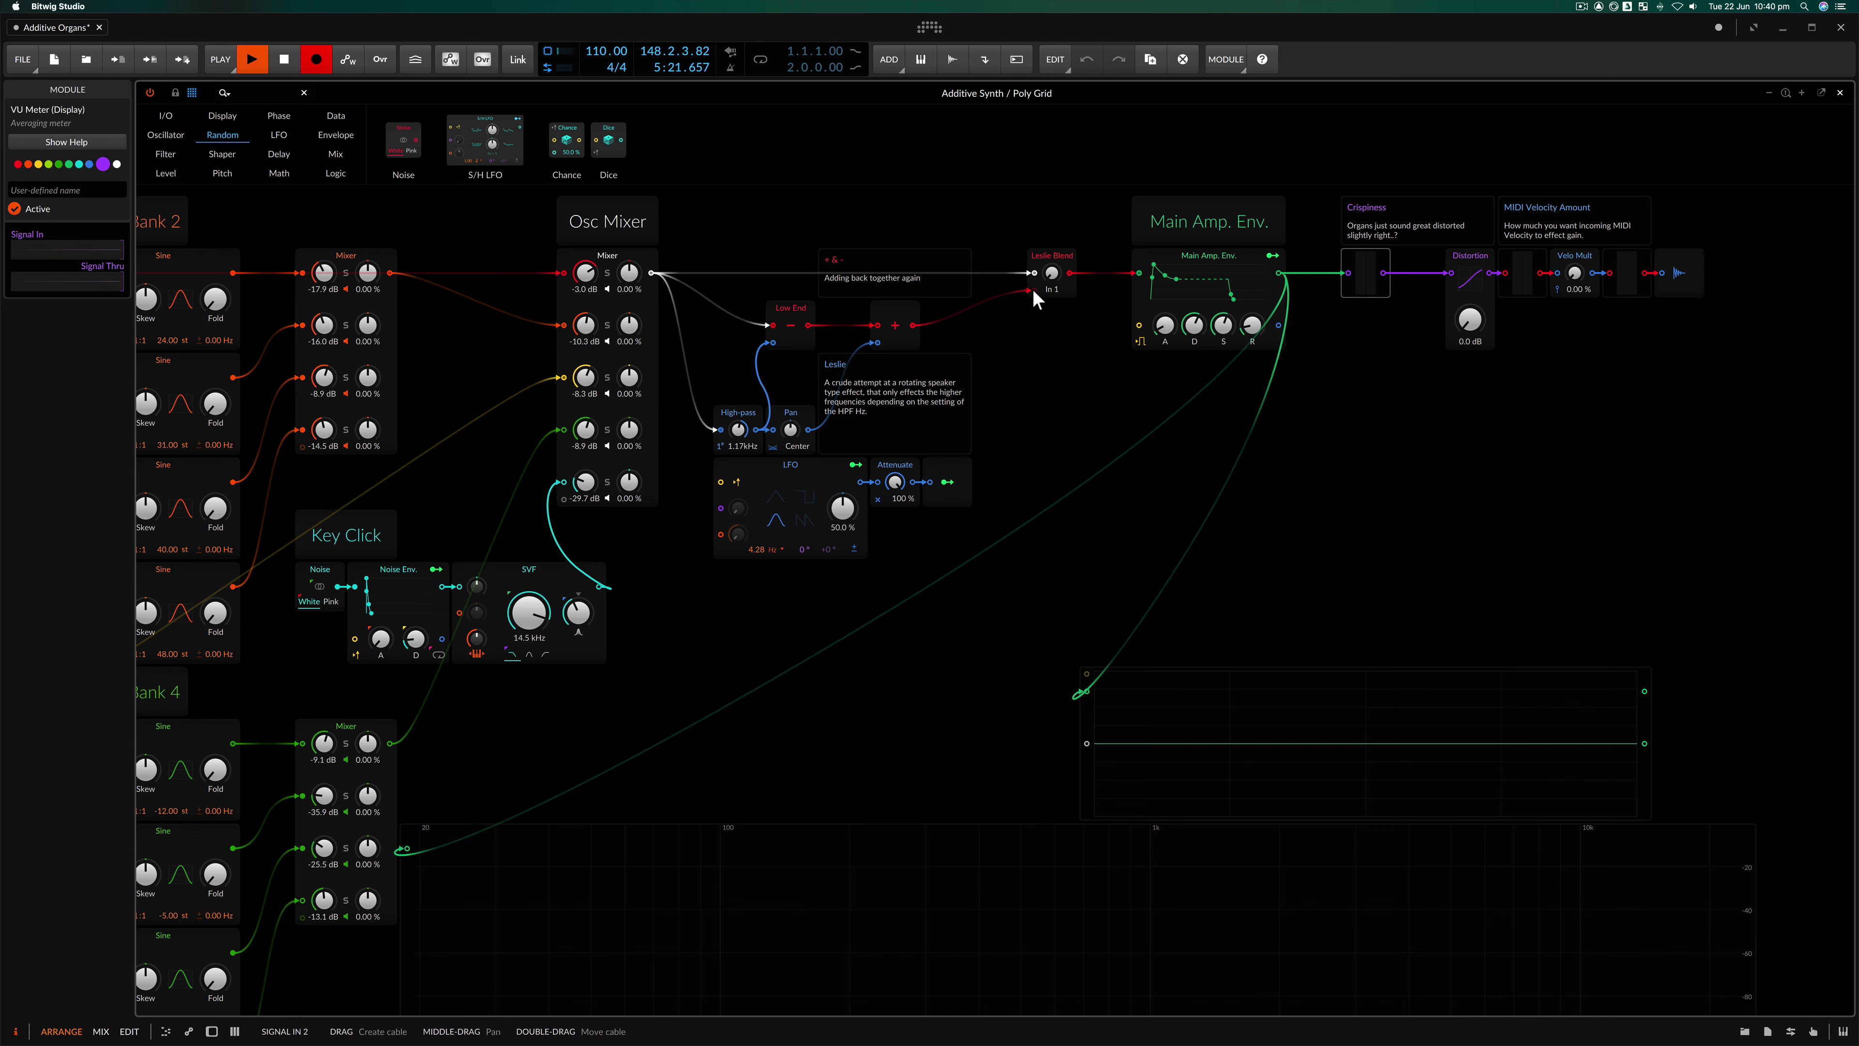
{"action": "left_click_drag", "start_coordinate": [1052, 273], "coordinate": [1051, 234]}
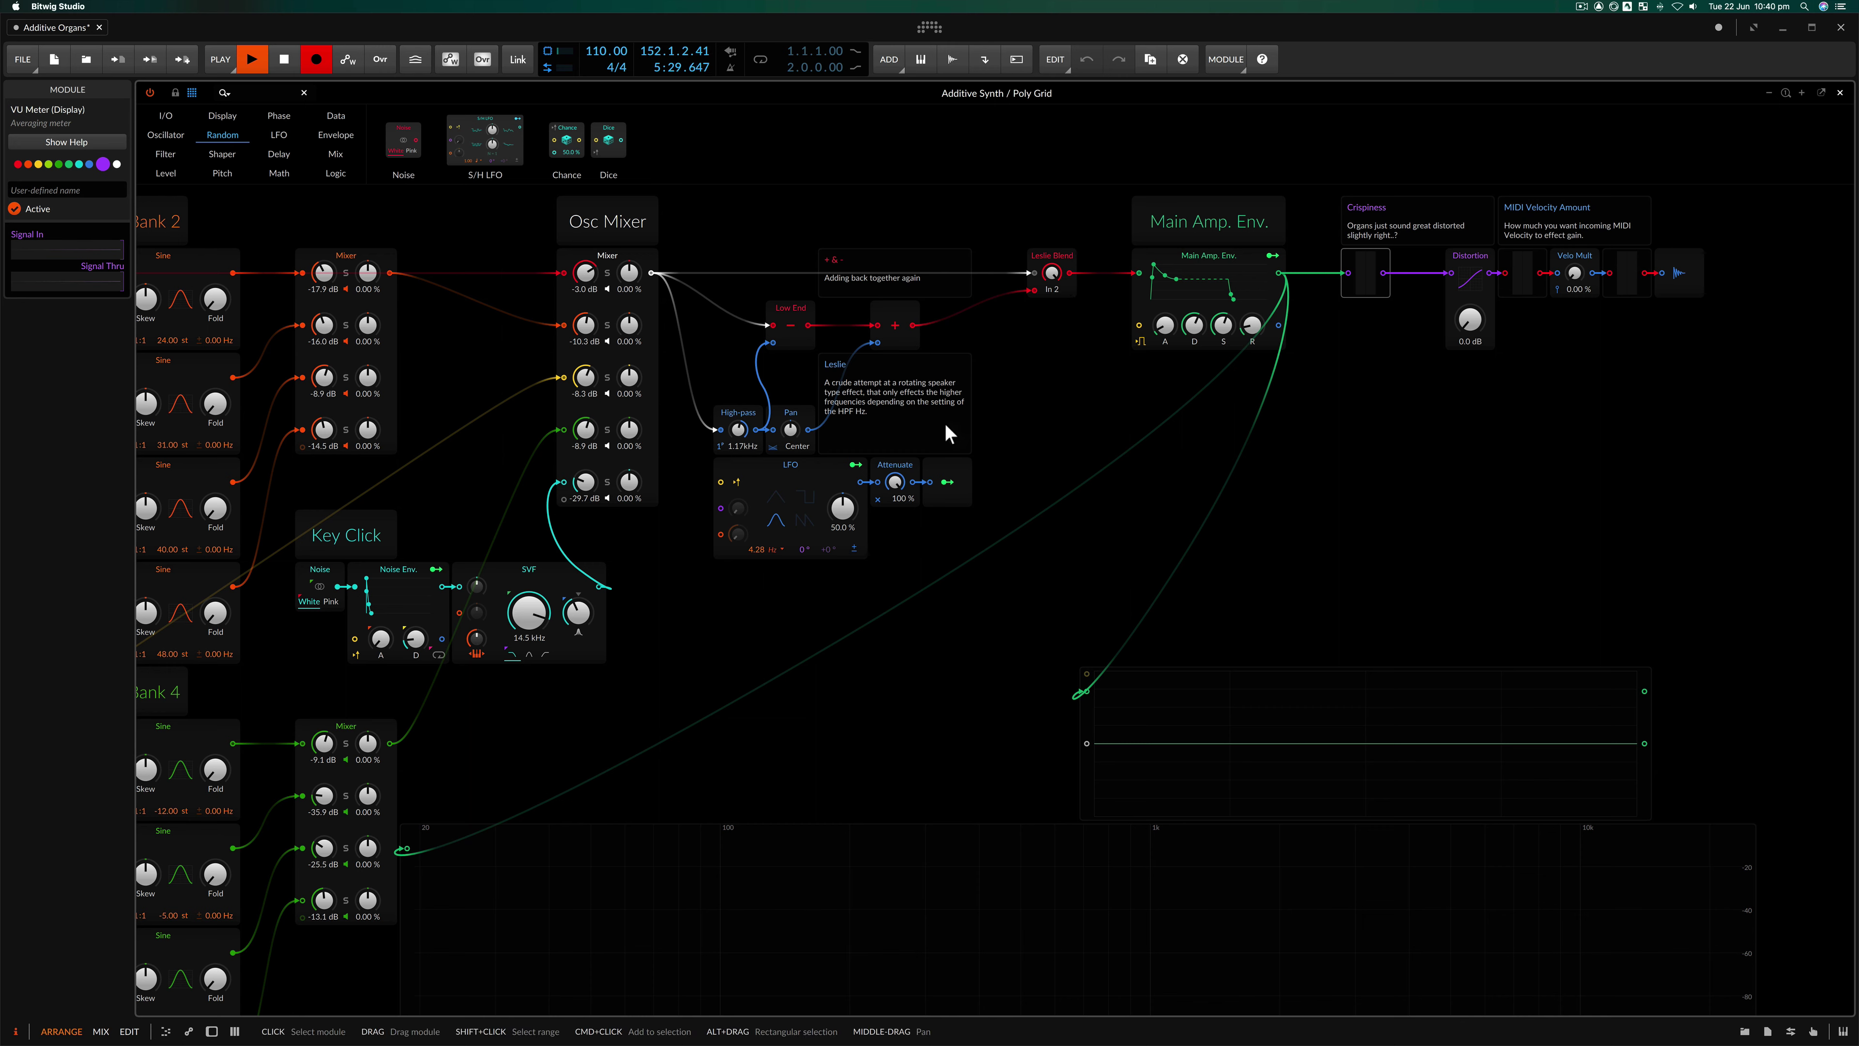
{"action": "left_click_drag", "start_coordinate": [1052, 274], "coordinate": [1051, 308]}
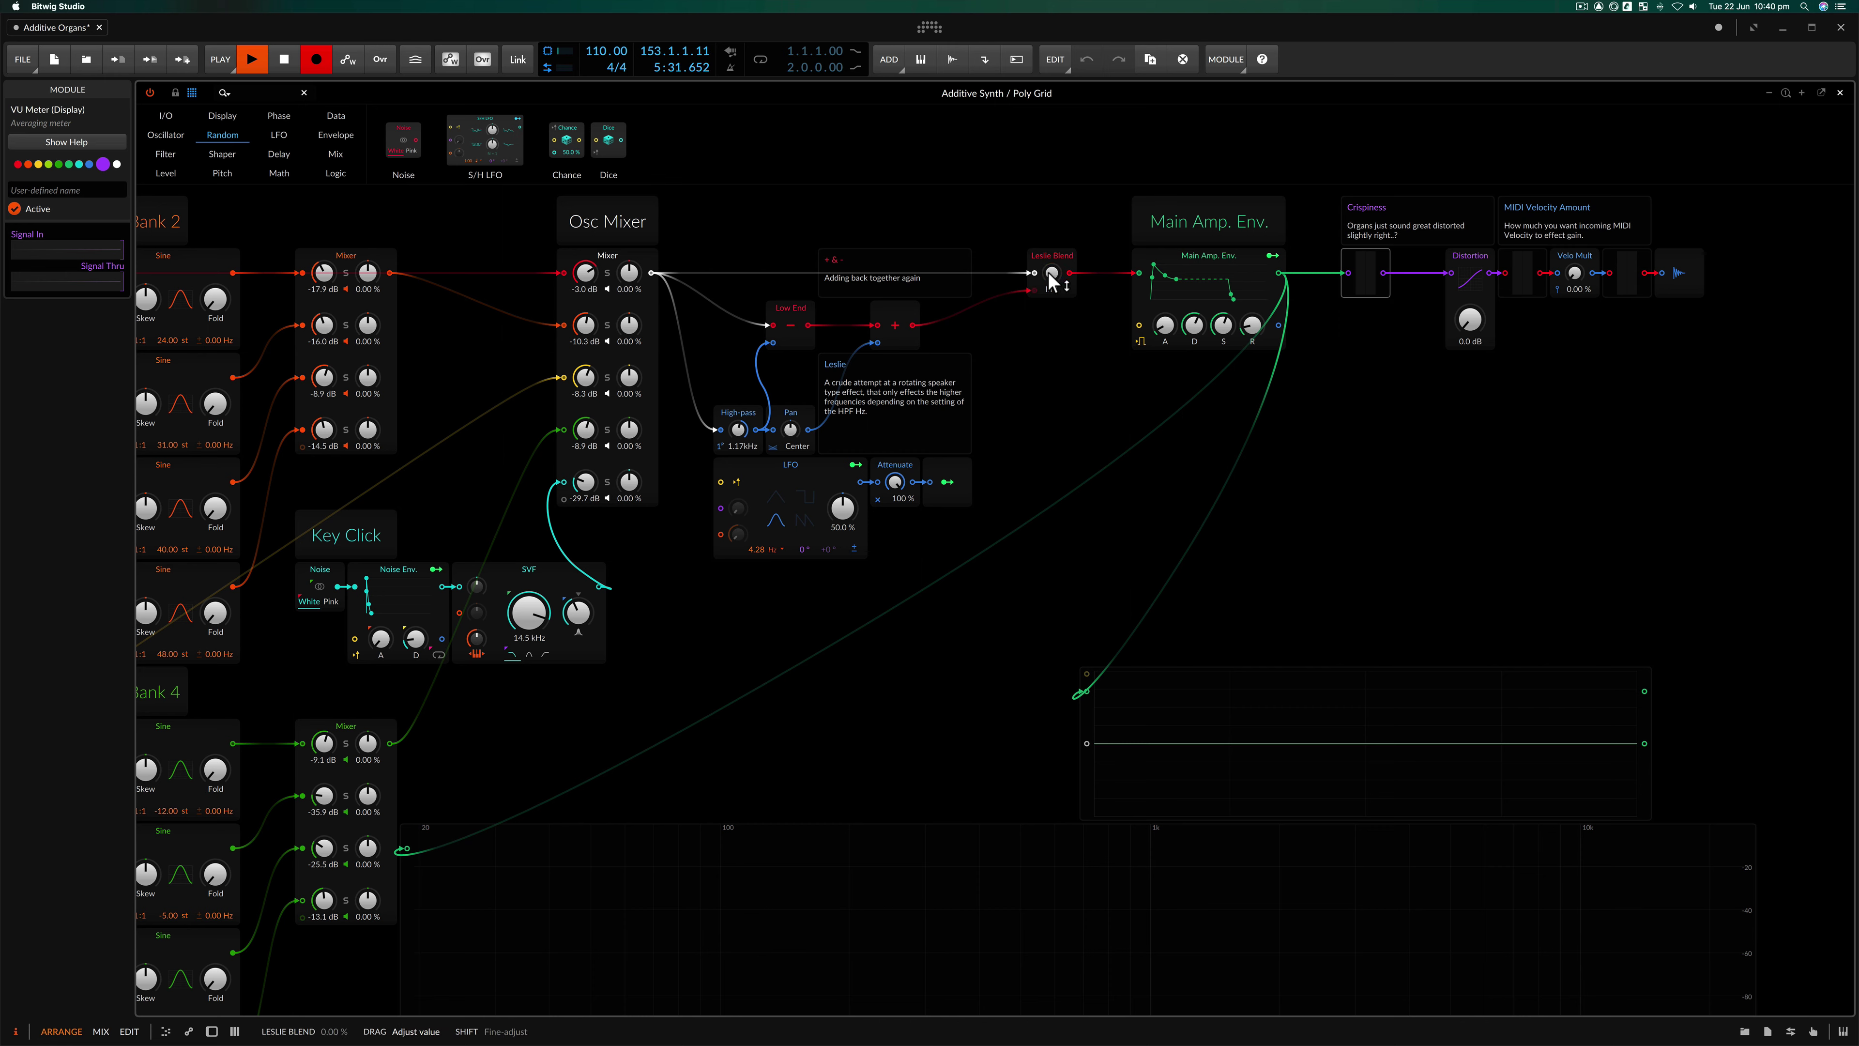
Inspect the LFO and Attenuate modules that drive the Leslie section.
{"action": "left_click", "coordinate": [804, 477]}
{"action": "left_click", "coordinate": [905, 474]}
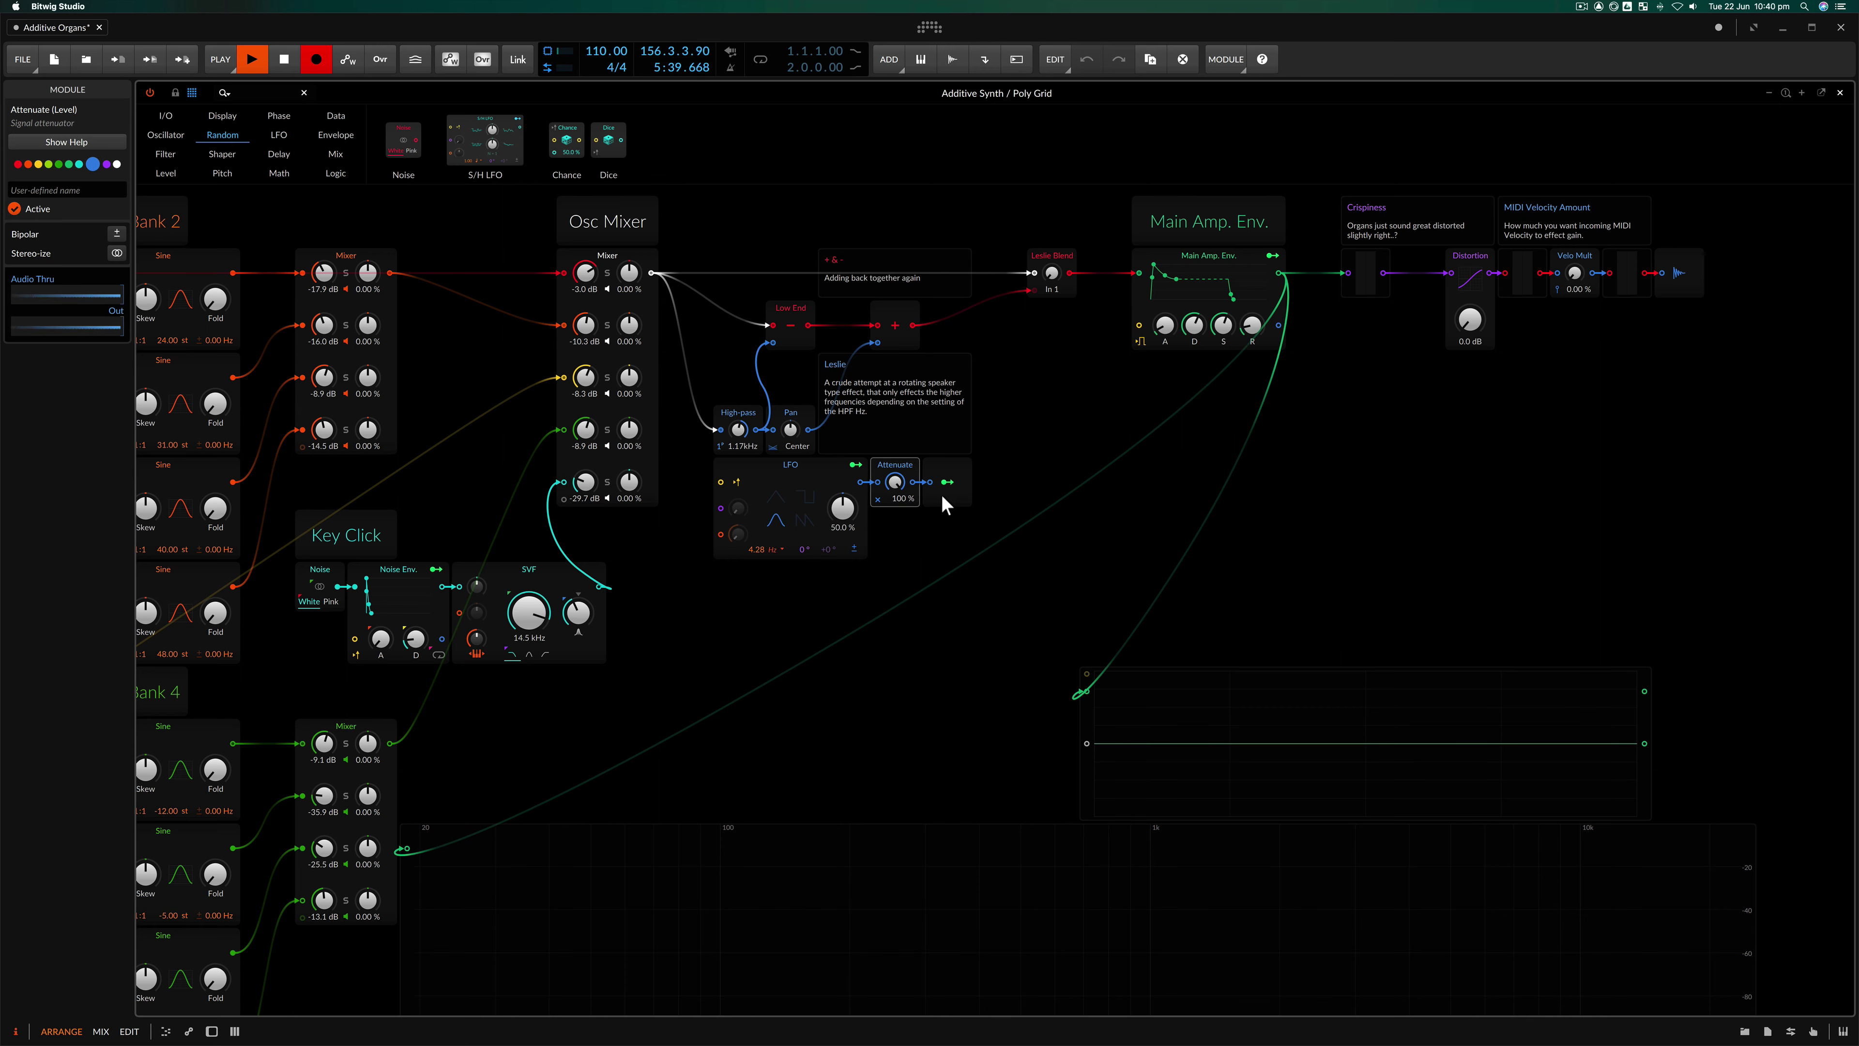
Inspect the response curve options of the Modulator Out's Pan mapping, leave them as they are and clear the selection.
{"action": "left_click", "coordinate": [957, 471]}
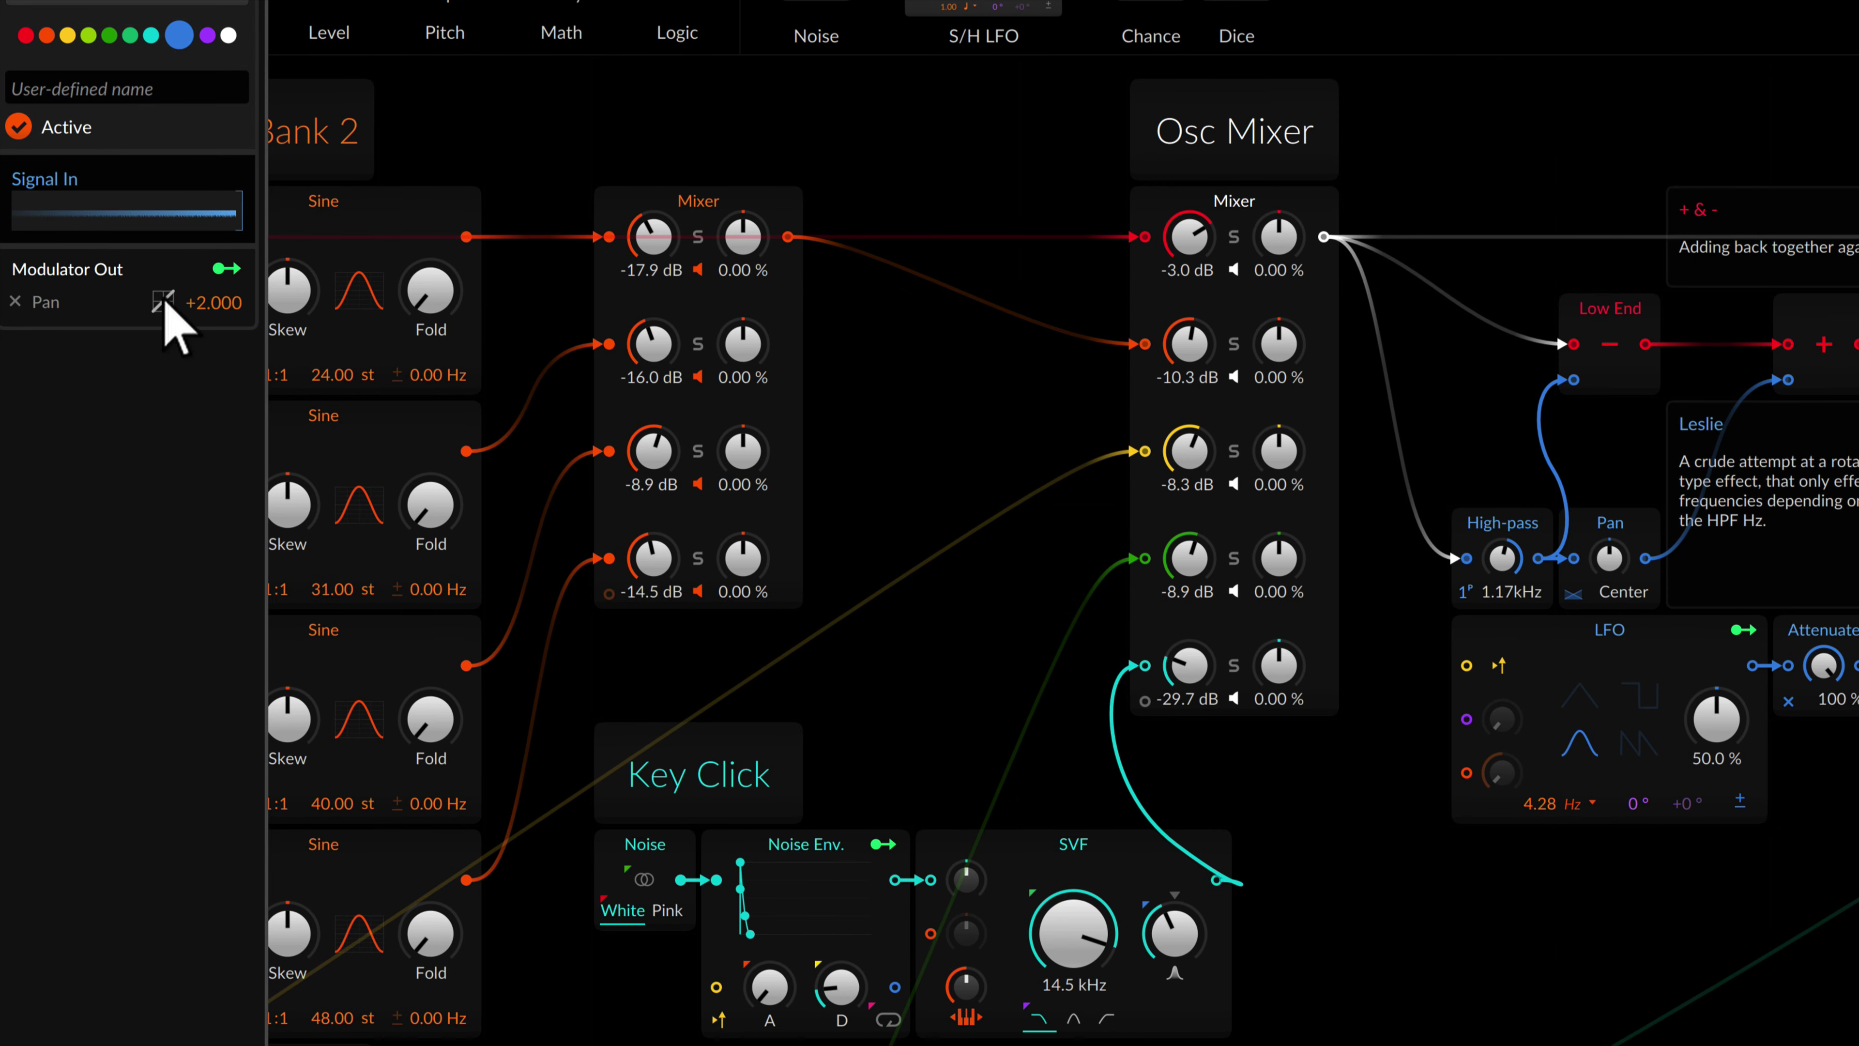
{"action": "left_click", "coordinate": [163, 301]}
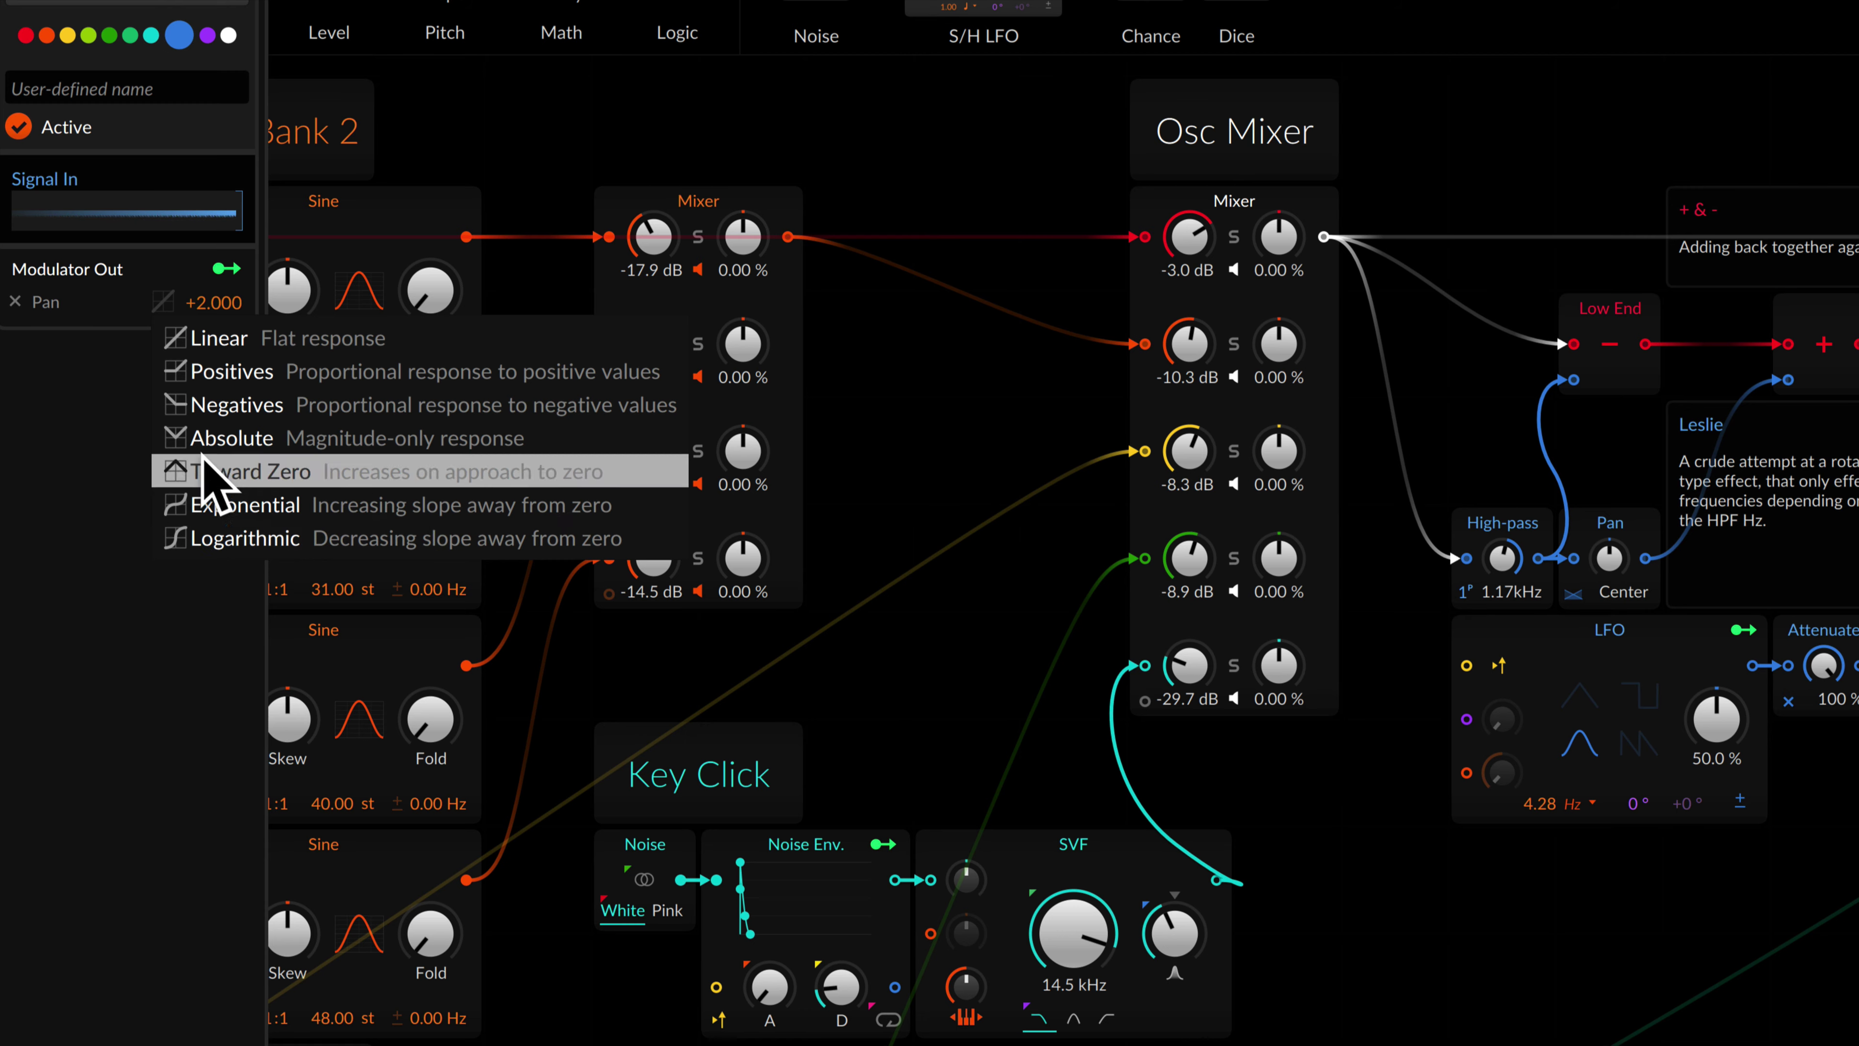
{"action": "left_click", "coordinate": [62, 436]}
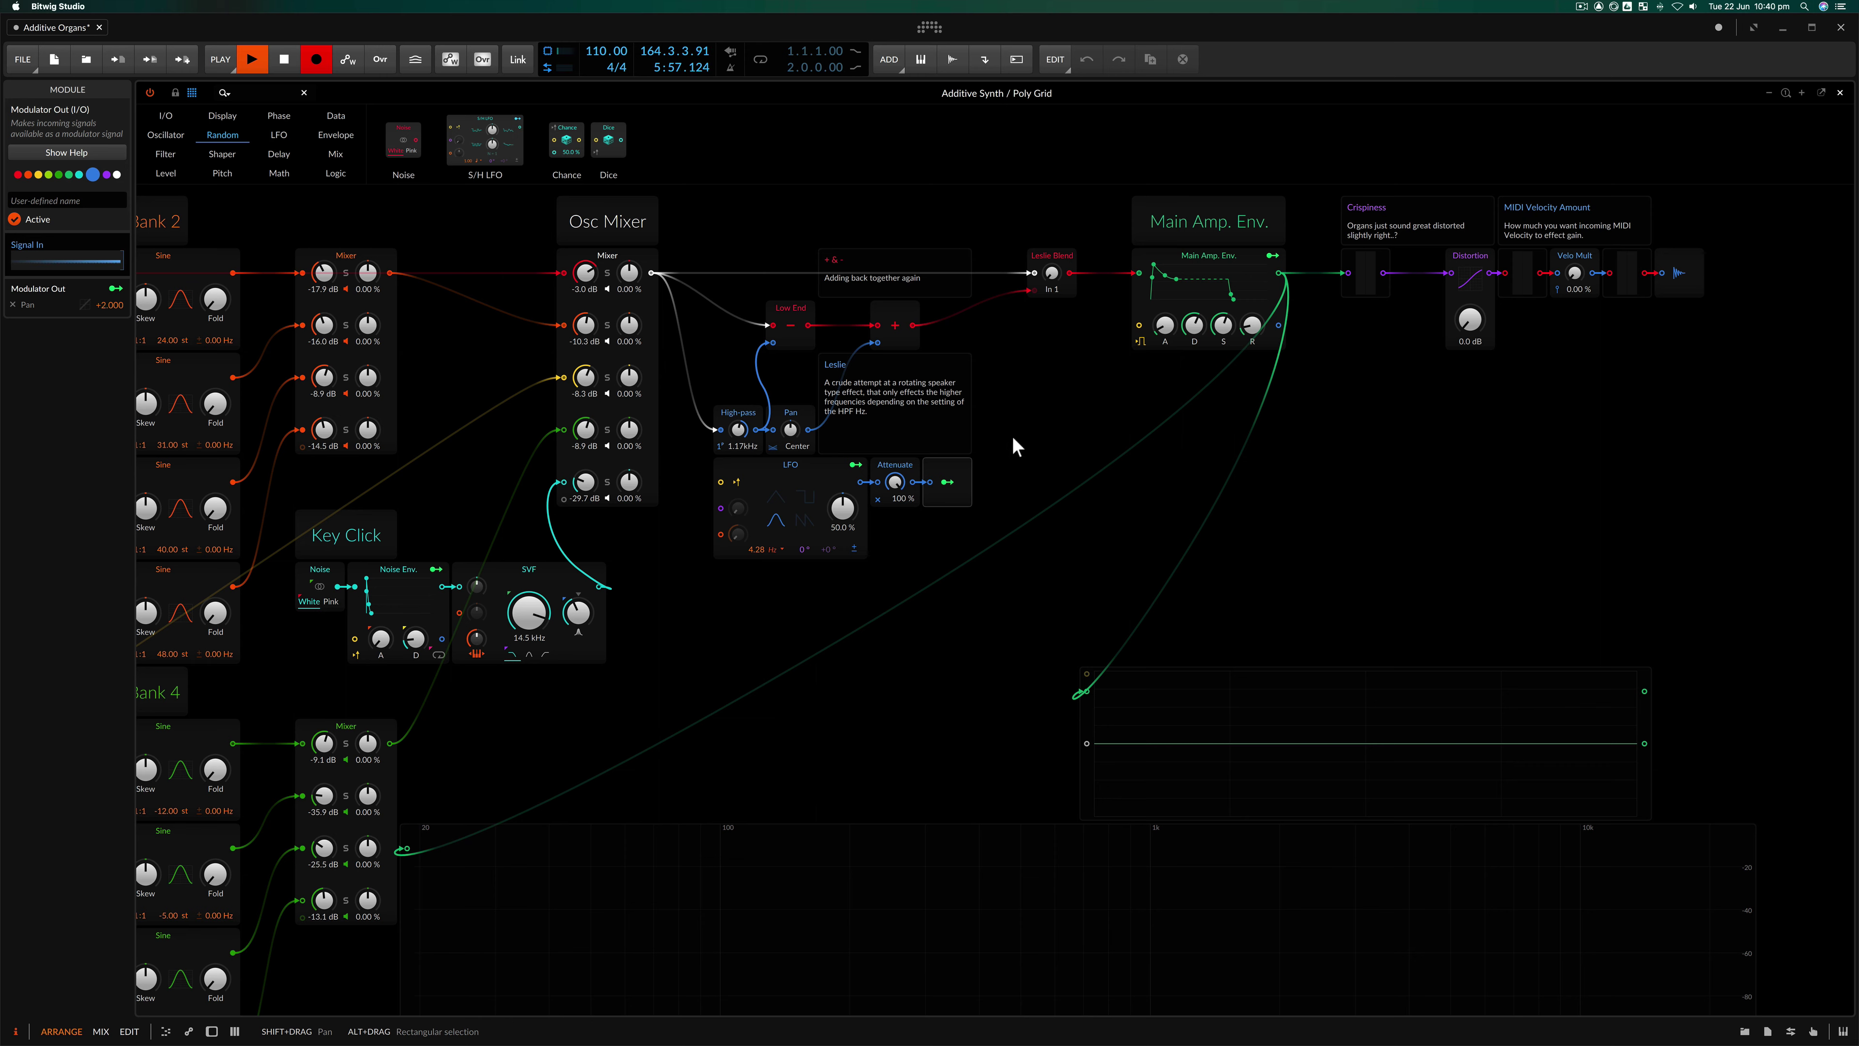
{"action": "left_click", "coordinate": [1013, 443]}
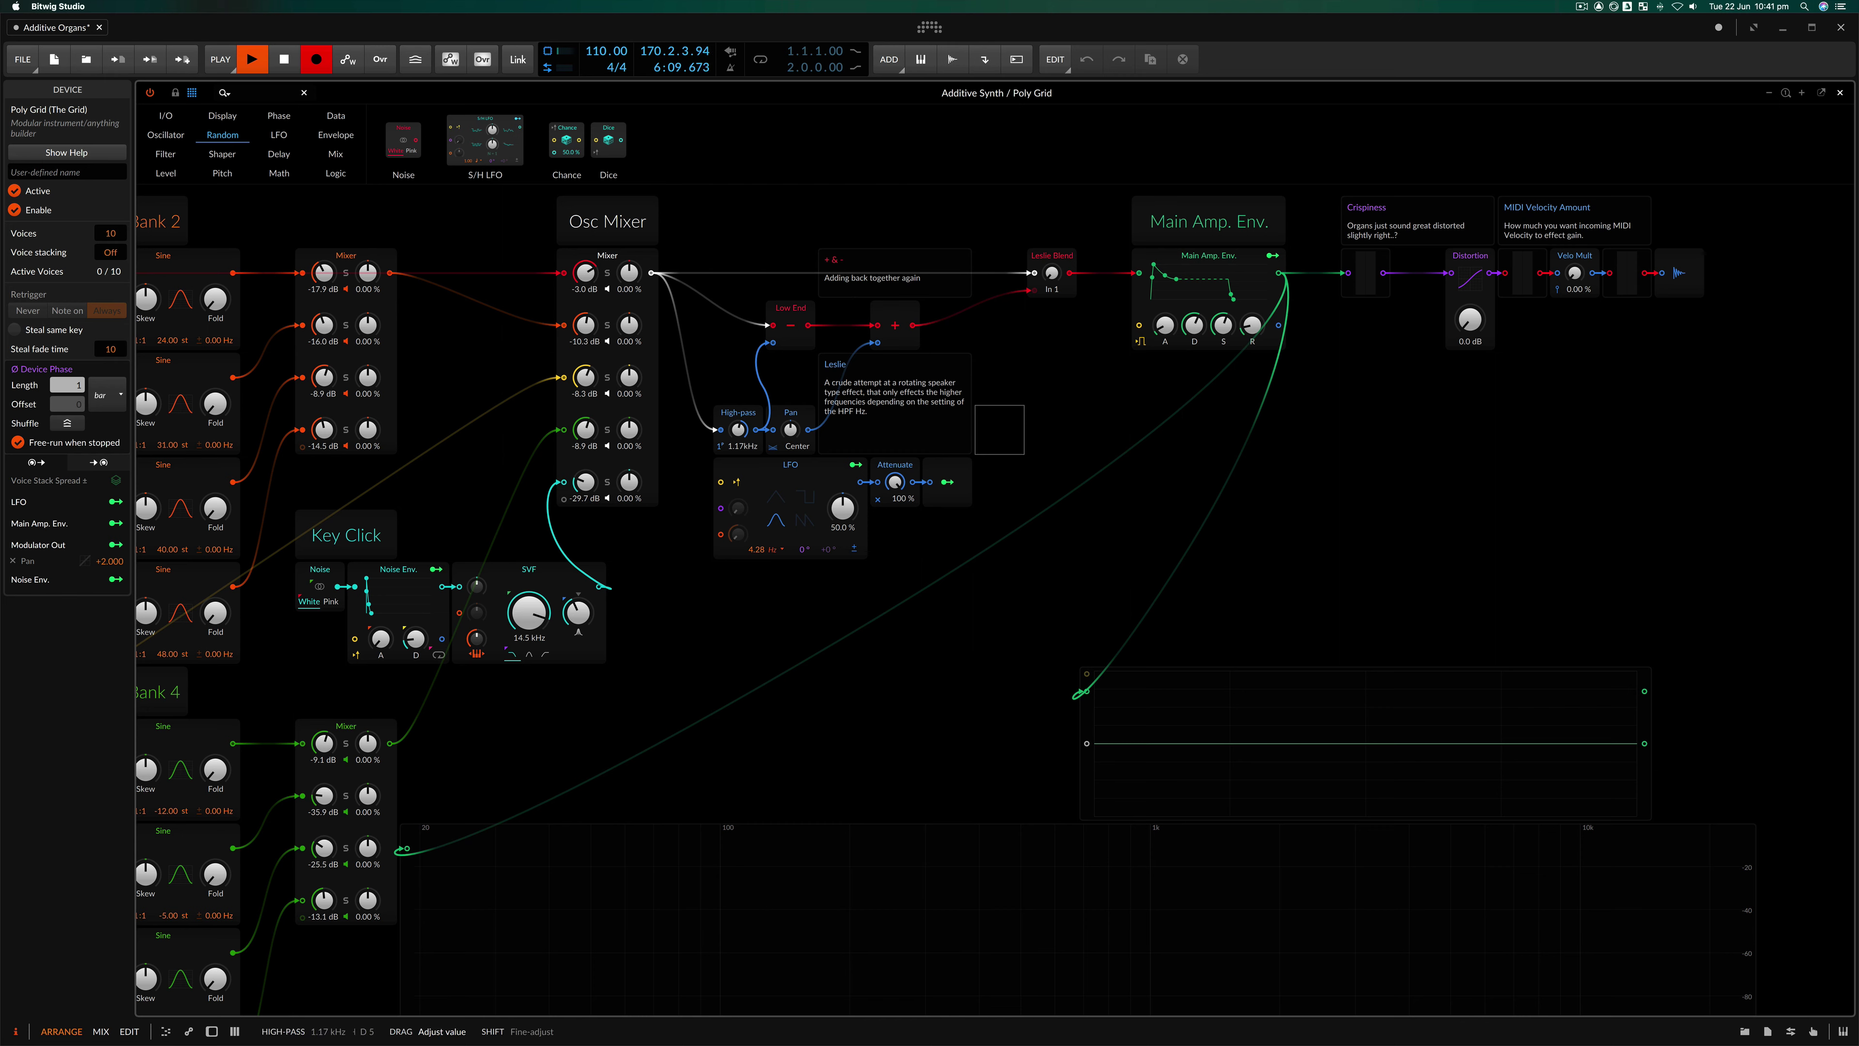
Lower the Leslie High-pass cutoff to 330 Hz and try out the Leslie Blend amount.
{"action": "left_click_drag", "start_coordinate": [738, 429], "coordinate": [738, 498]}
{"action": "left_click_drag", "start_coordinate": [739, 429], "coordinate": [739, 431]}
{"action": "left_click_drag", "start_coordinate": [1055, 273], "coordinate": [1054, 220]}
Set the Velo Mult velocity sensitivity to 100 % and raise the Distortion drive to +4.1 dB.
{"action": "left_click", "coordinate": [1575, 265]}
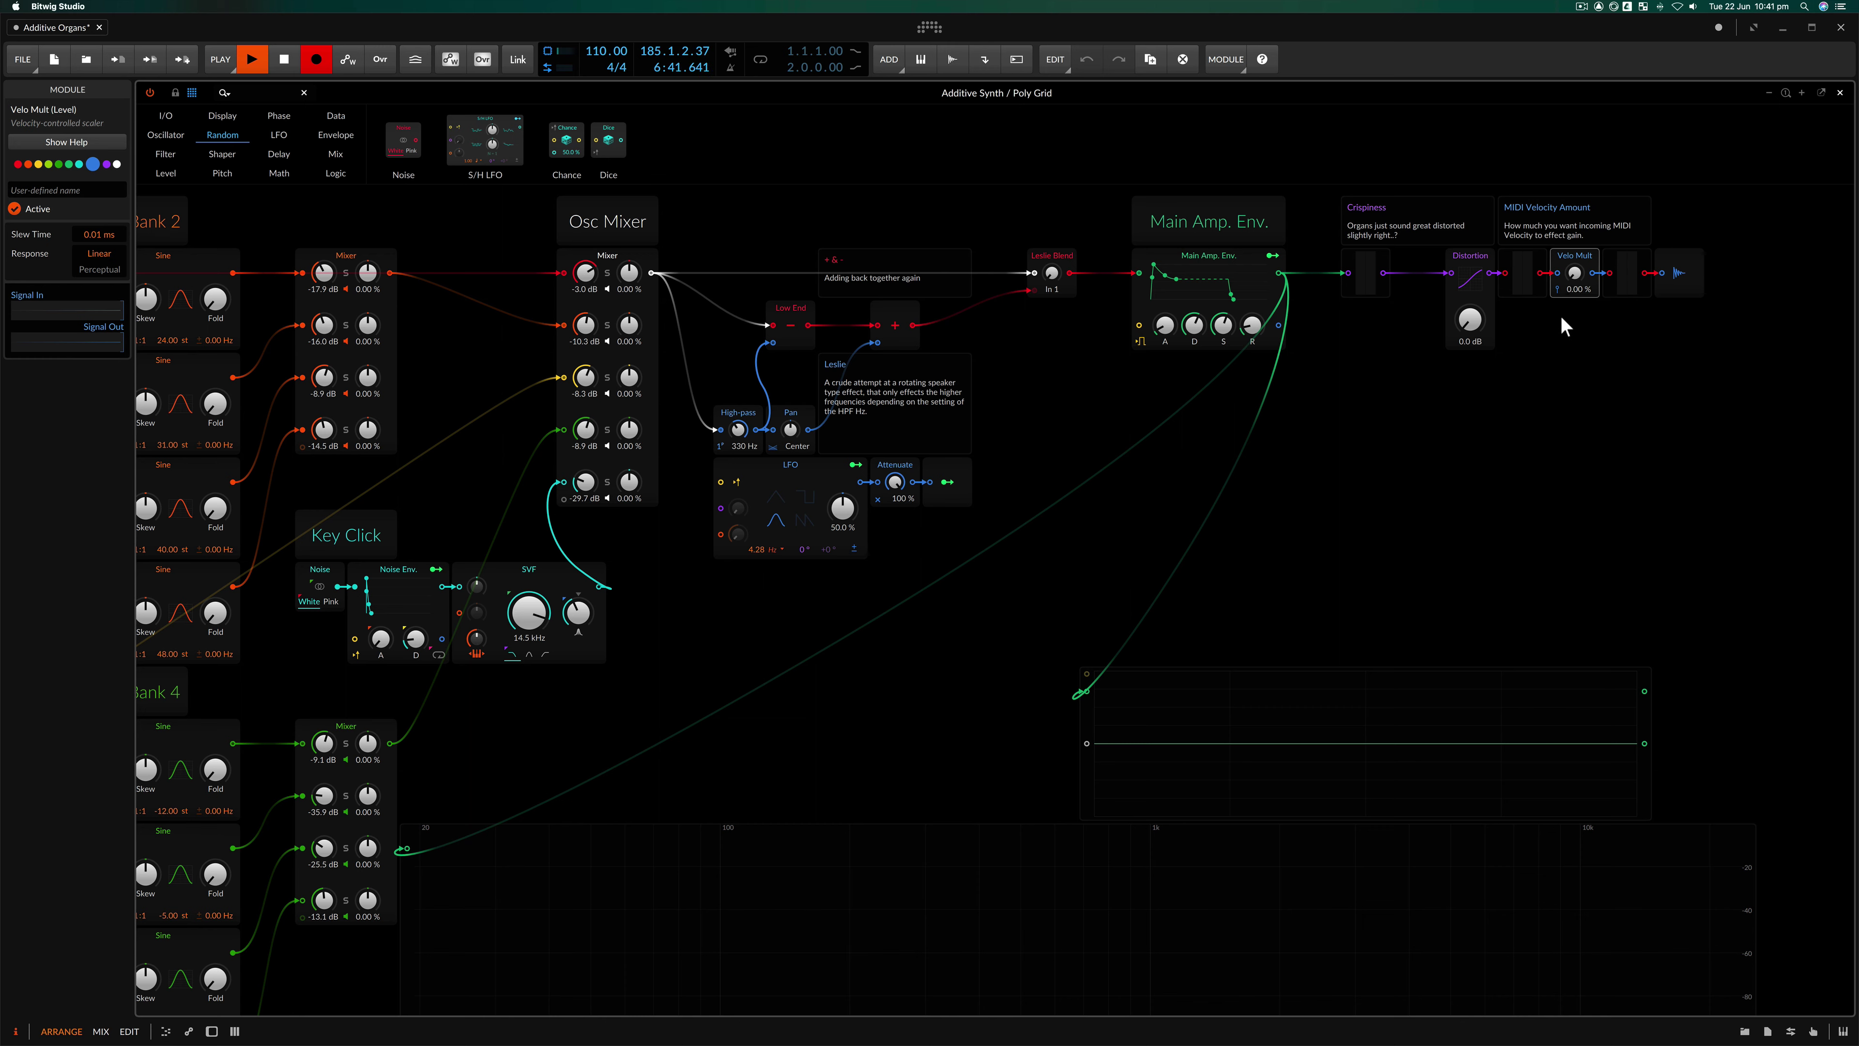
{"action": "left_click_drag", "start_coordinate": [1576, 277], "coordinate": [1576, 264]}
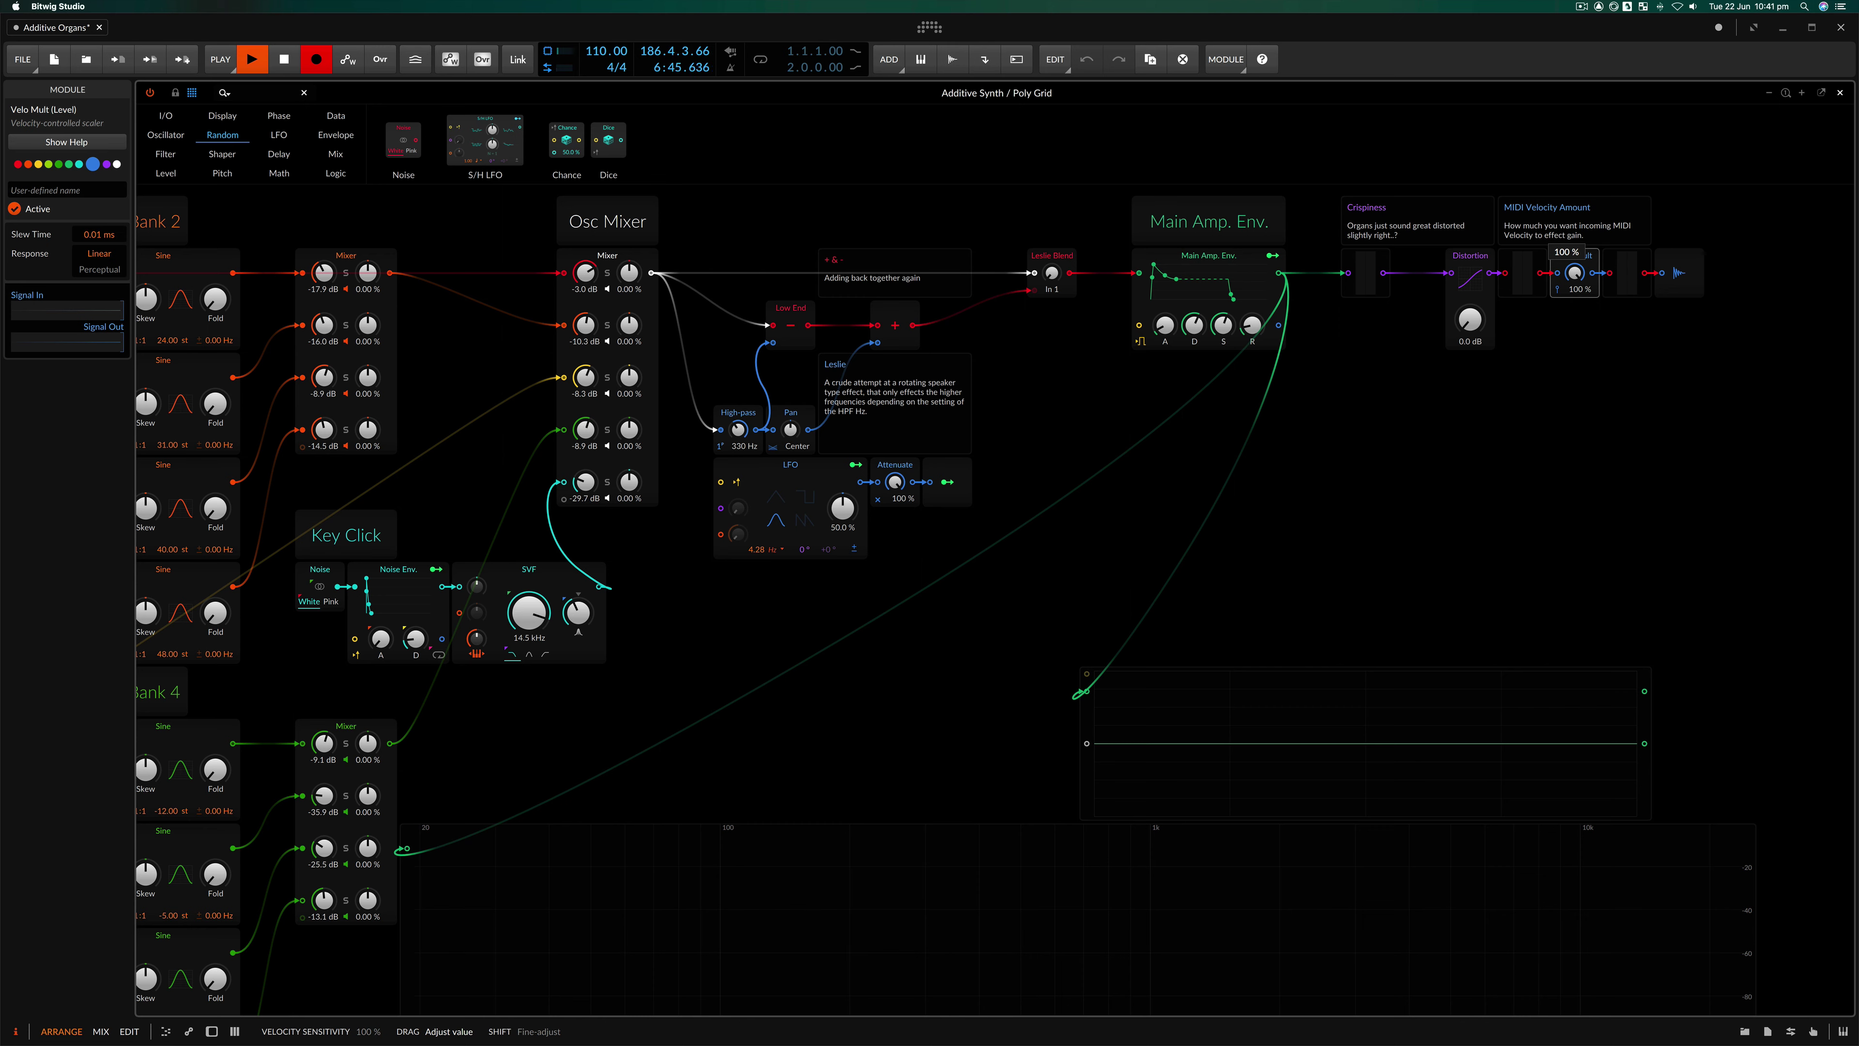
{"action": "left_click_drag", "start_coordinate": [1576, 263], "coordinate": [1576, 282]}
{"action": "left_click_drag", "start_coordinate": [1574, 273], "coordinate": [1575, 206]}
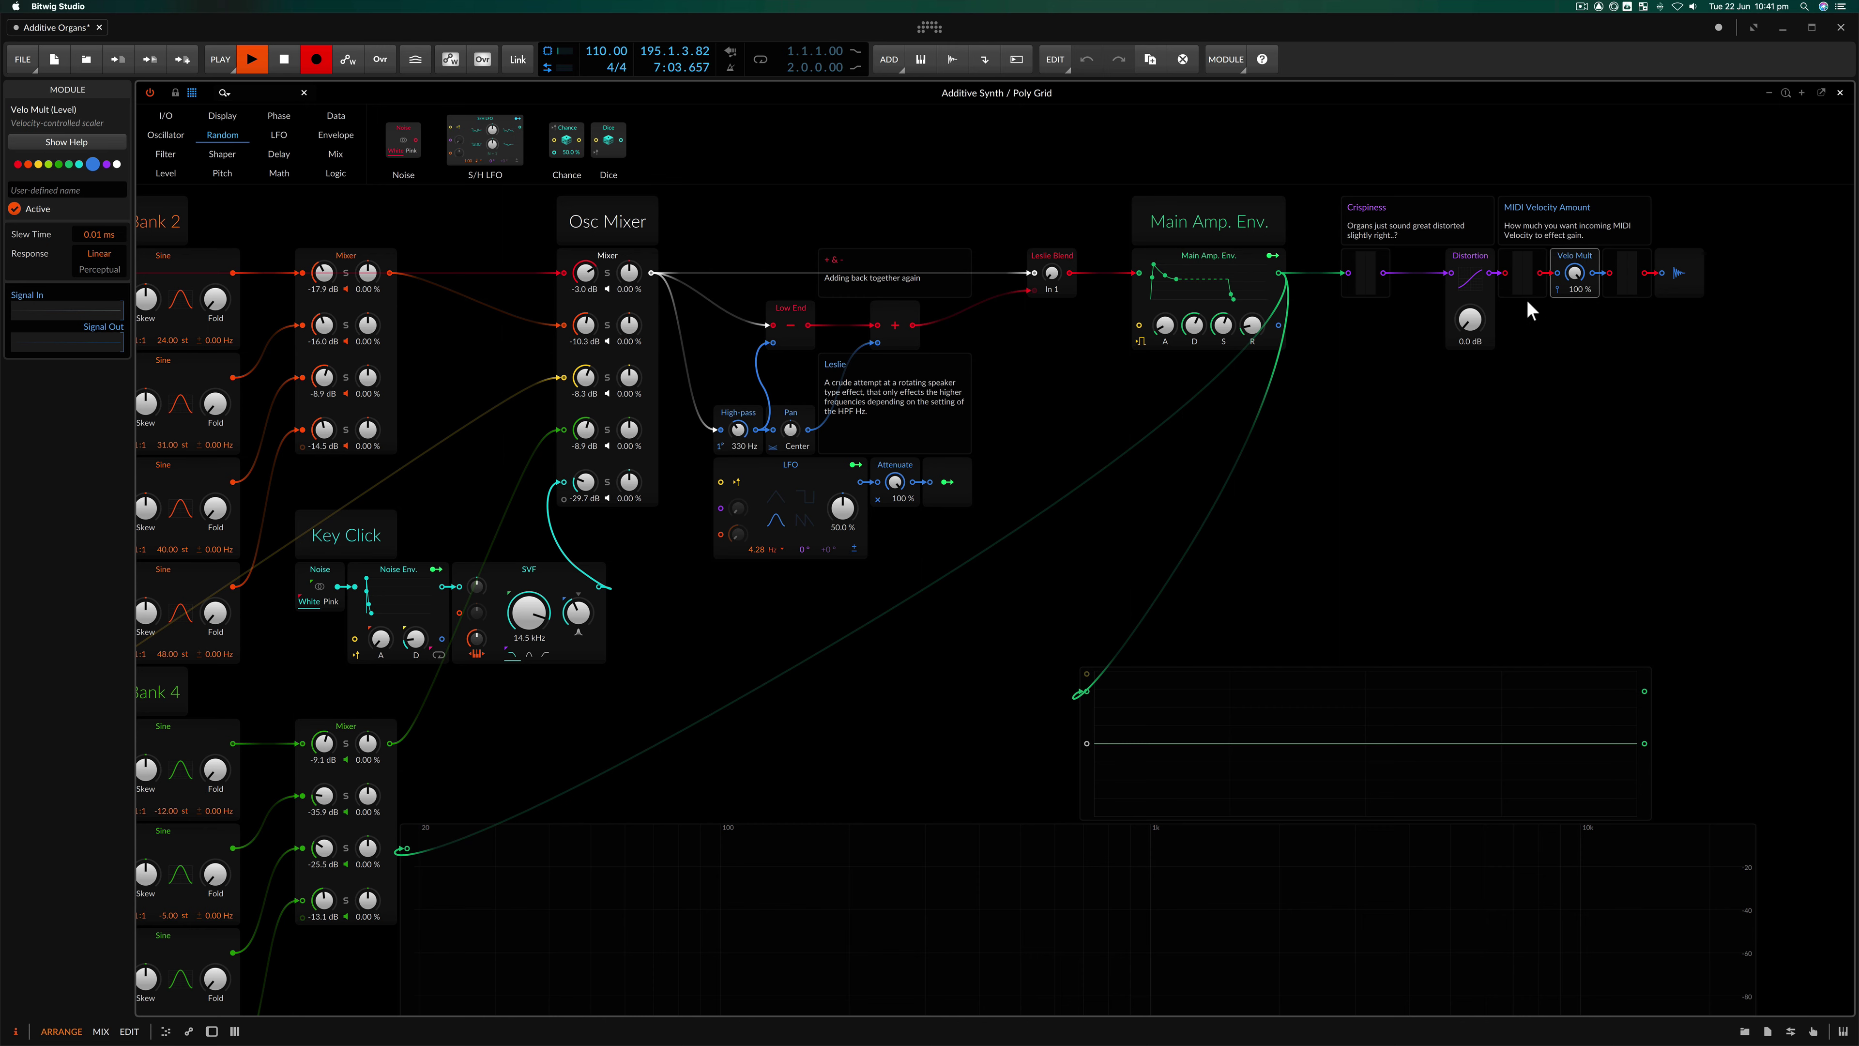
{"action": "left_click_drag", "start_coordinate": [1470, 319], "coordinate": [1470, 308]}
Check the audio system settings and return to the oscillator banks in the patch.
{"action": "scroll", "coordinate": [1048, 440], "scroll_direction": "down", "scroll_amount": 5}
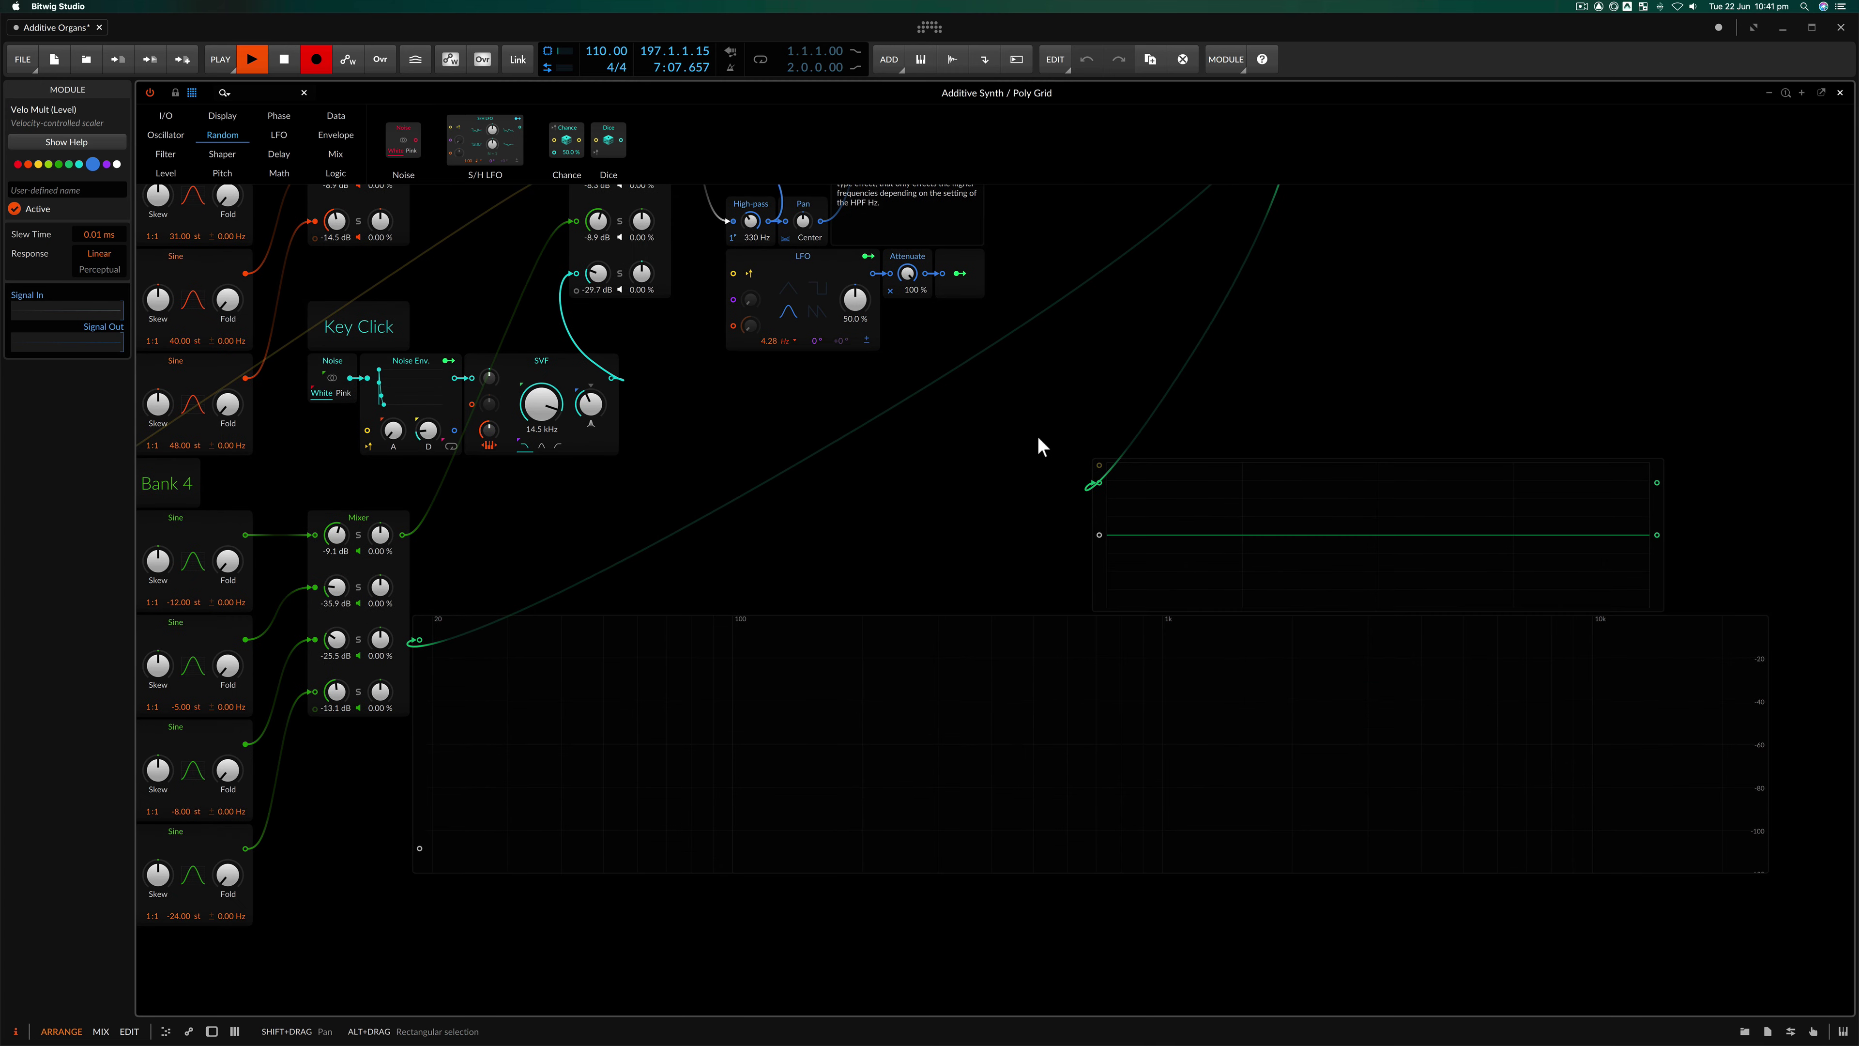
{"action": "scroll", "coordinate": [1023, 441], "scroll_direction": "left", "scroll_amount": 5}
{"action": "scroll", "coordinate": [1023, 441], "scroll_direction": "up", "scroll_amount": 5}
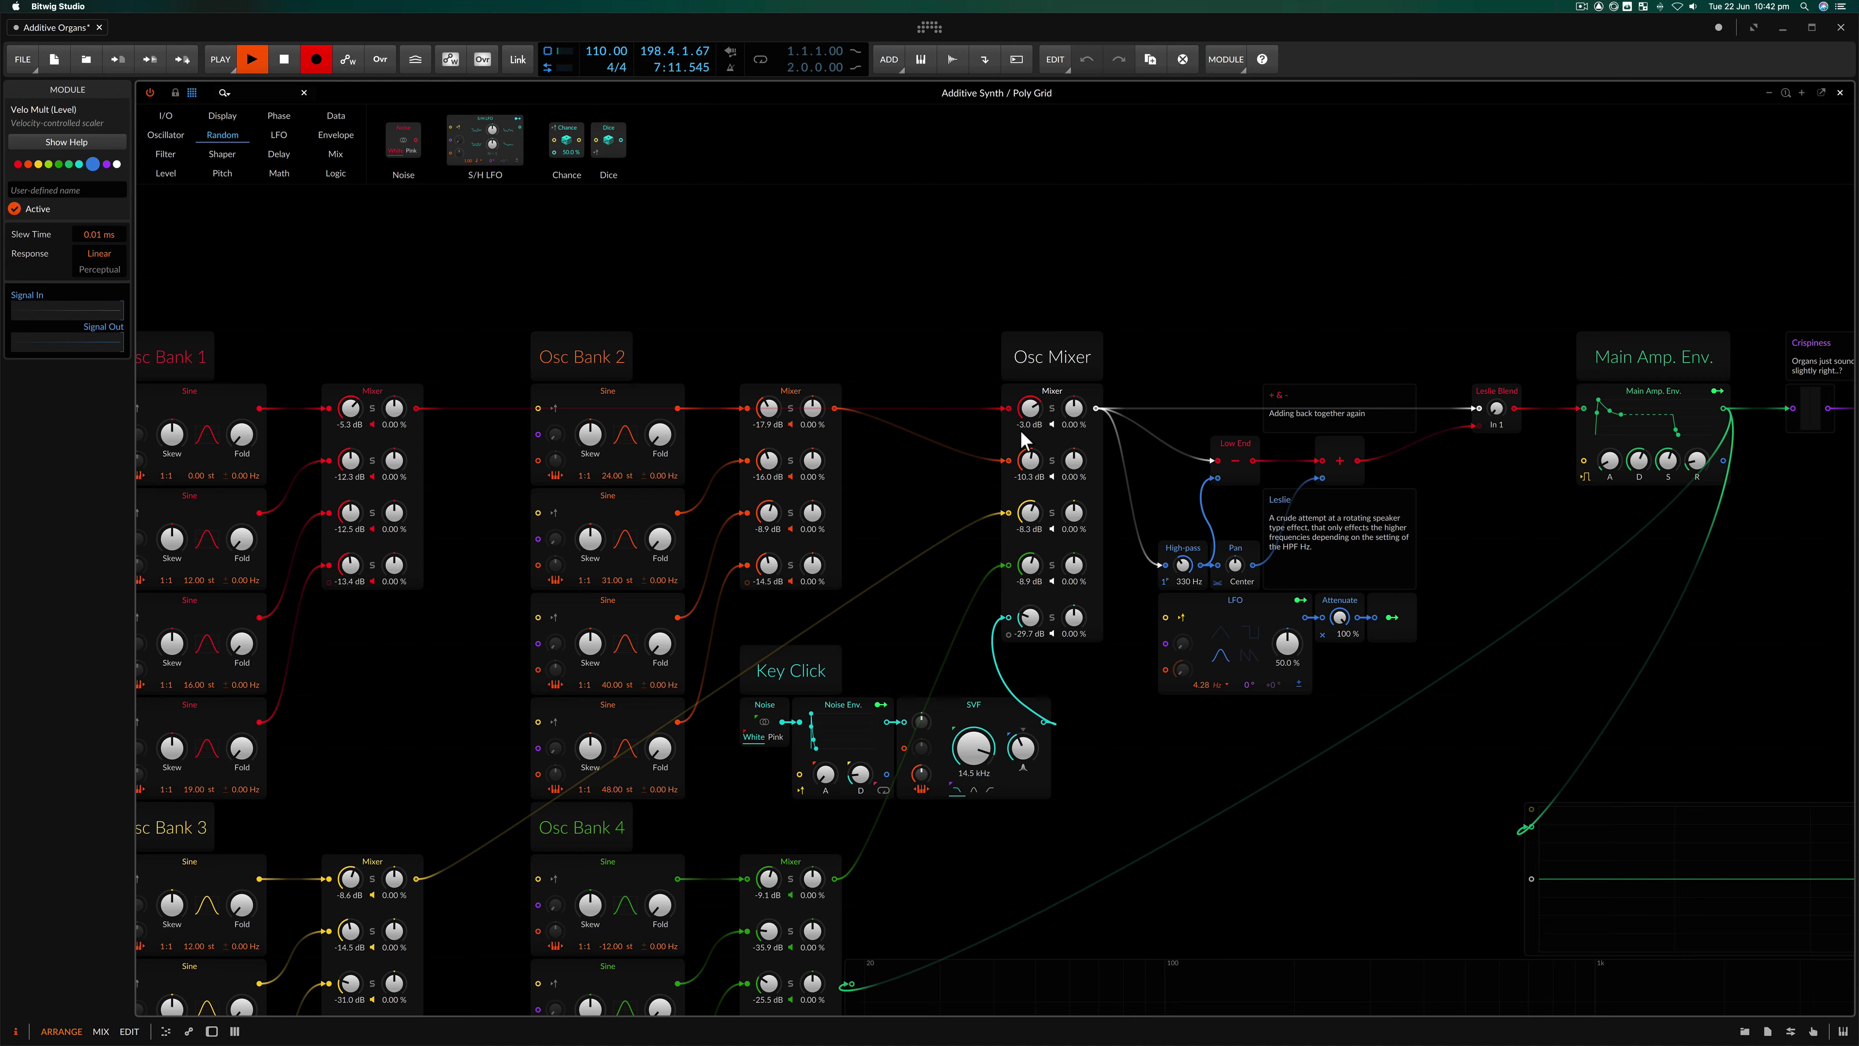
{"action": "key", "text": "super+comma"}
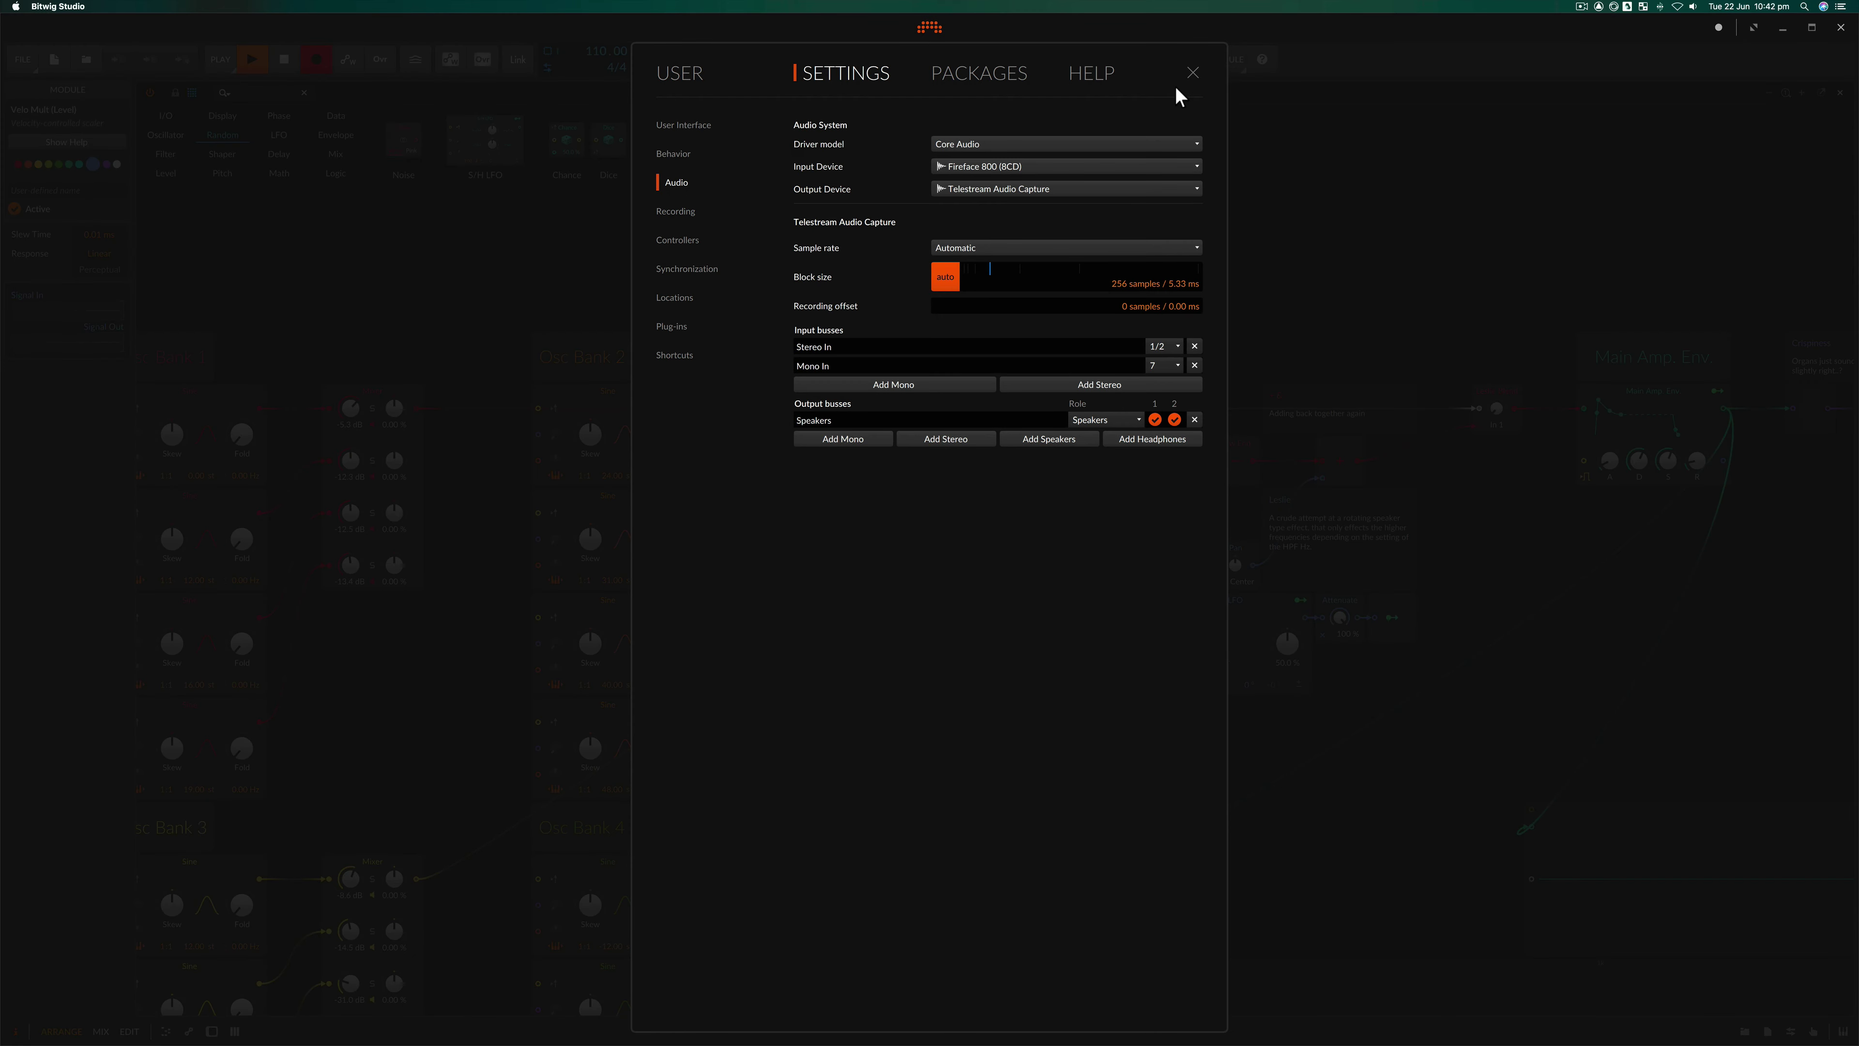
{"action": "left_click", "coordinate": [1193, 72]}
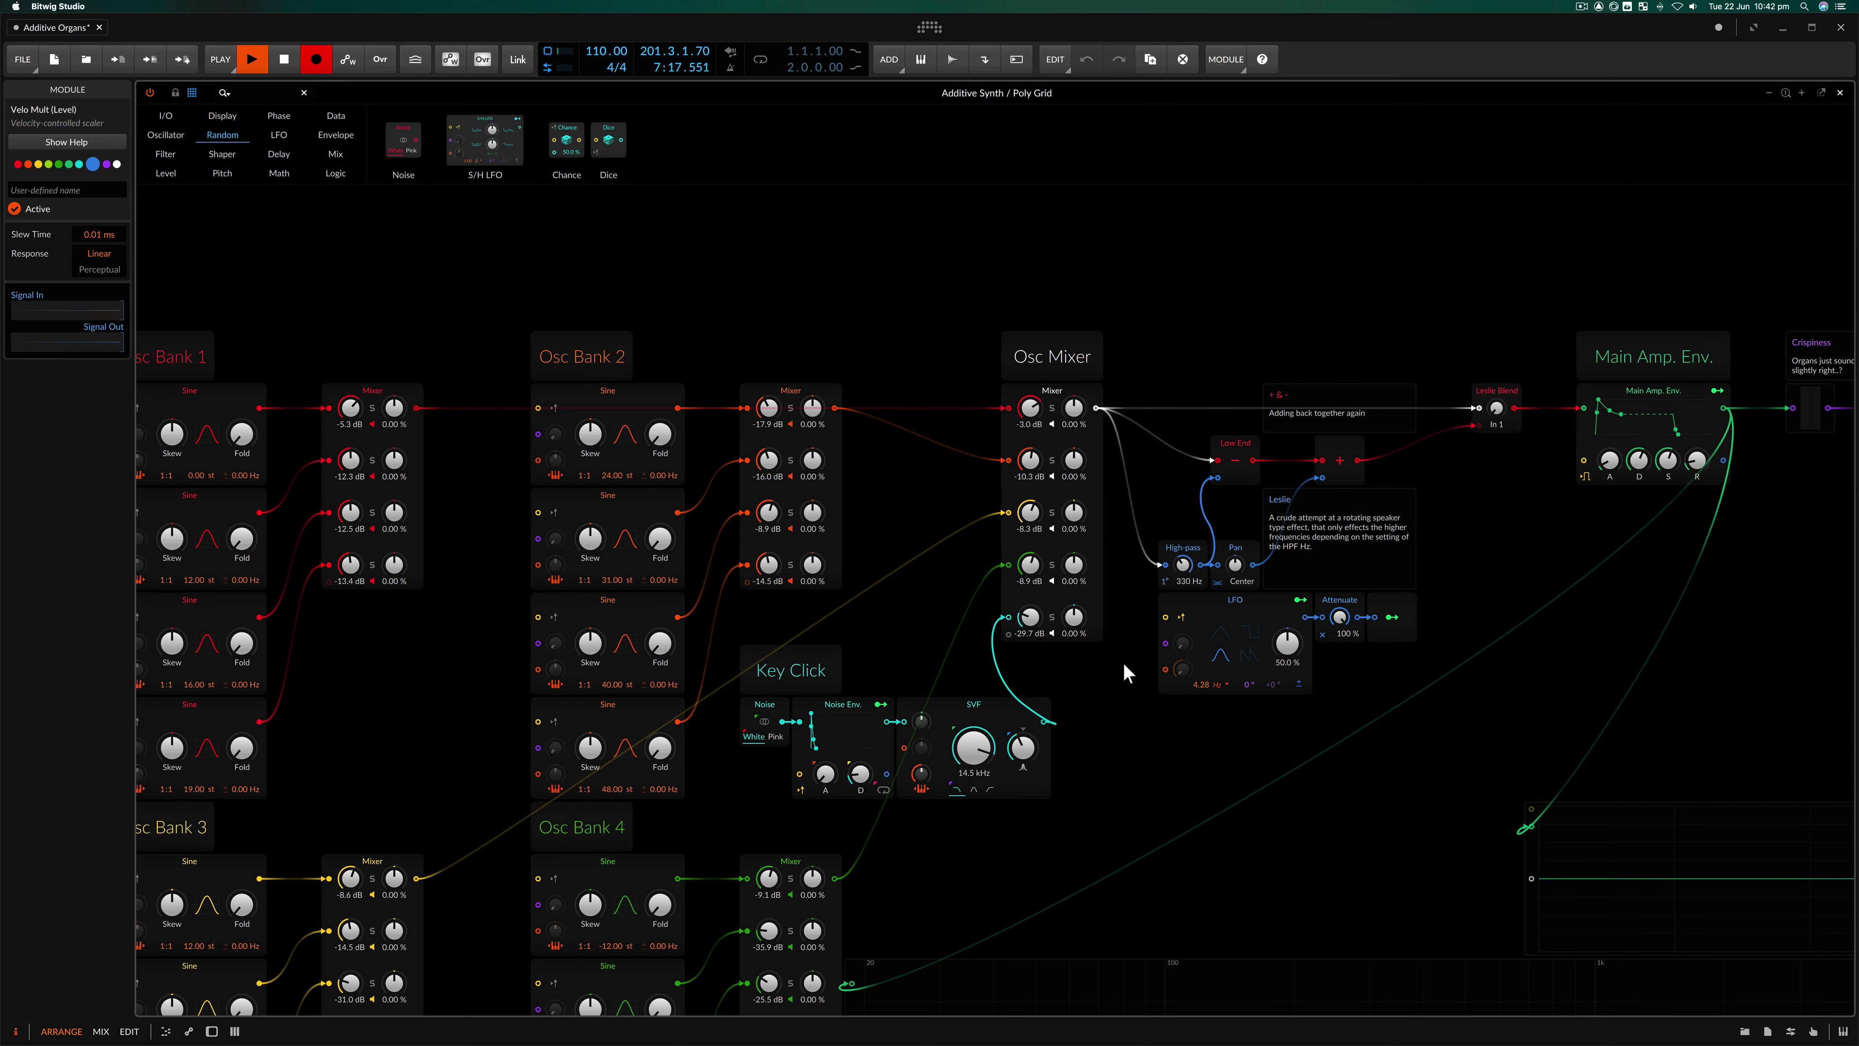
{"action": "scroll", "coordinate": [1123, 662], "scroll_direction": "down", "scroll_amount": 2}
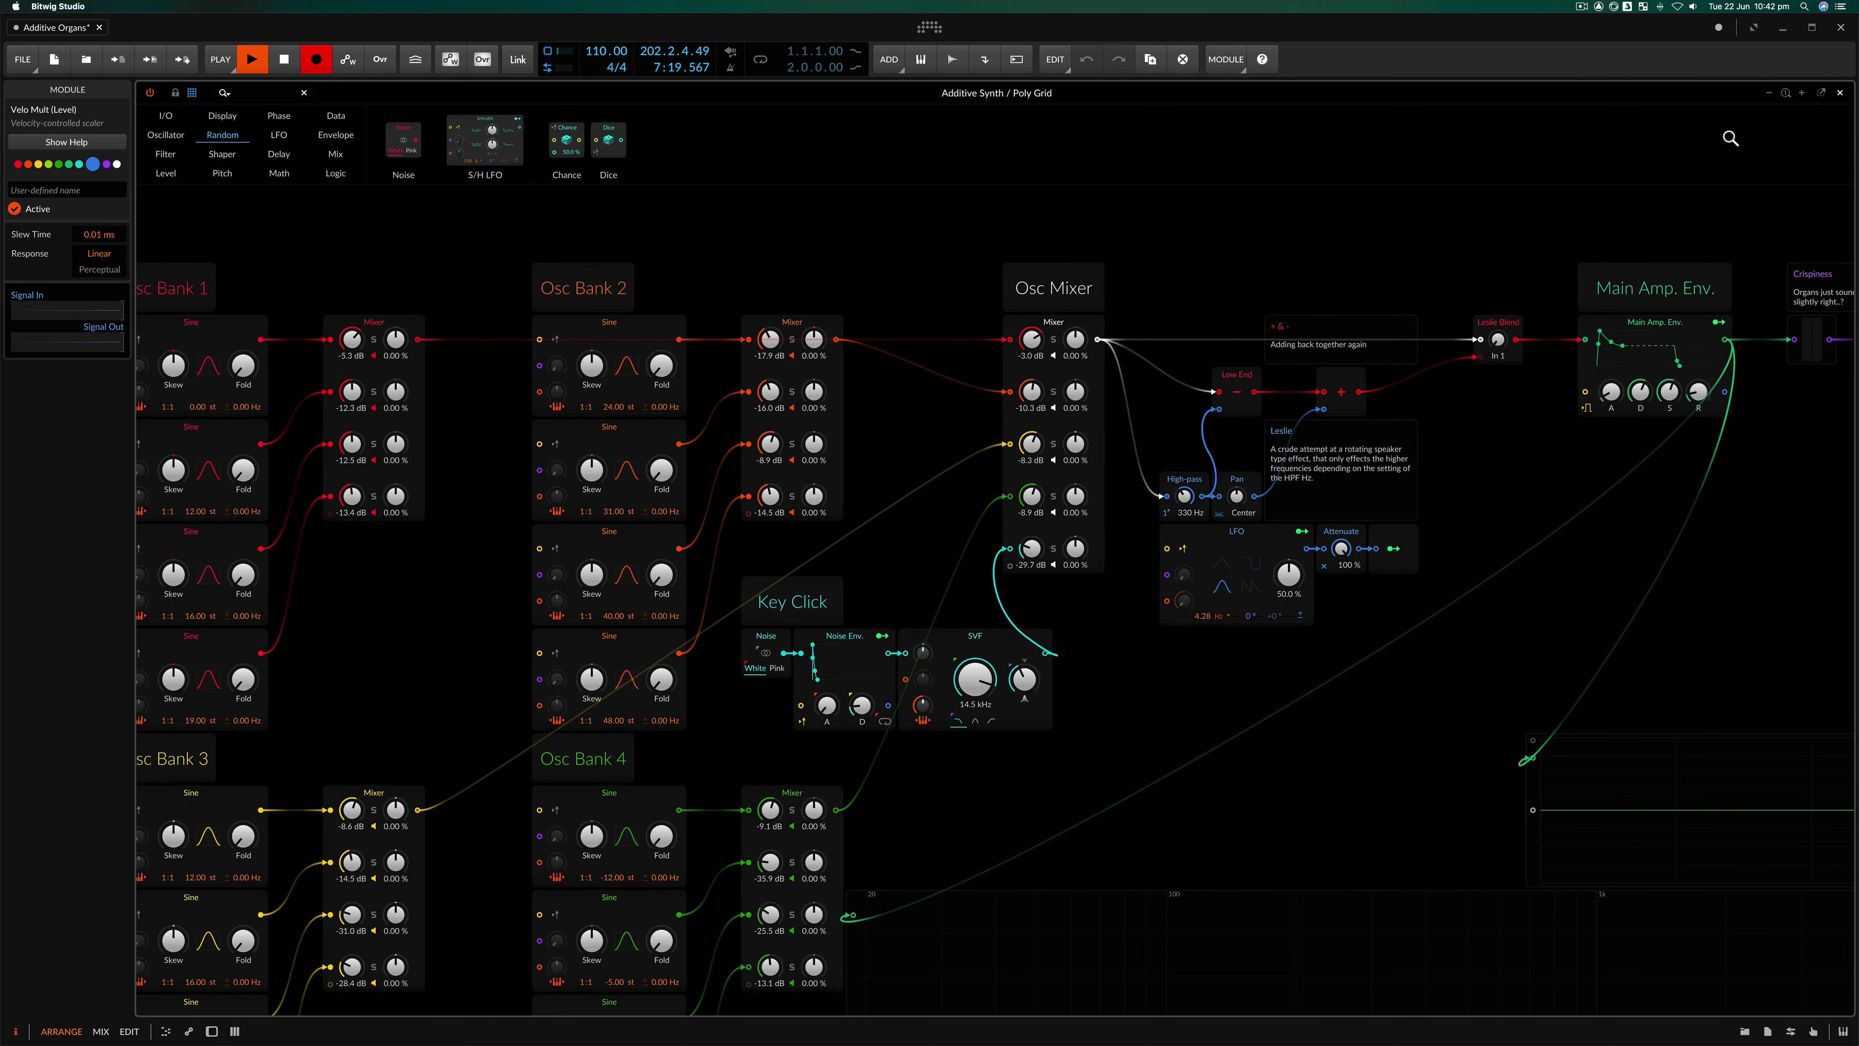
Close the Poly Grid editor, show the Additive Synth track's device chain and reopen the patch from the device.
{"action": "left_click", "coordinate": [1840, 93]}
{"action": "left_click", "coordinate": [235, 257]}
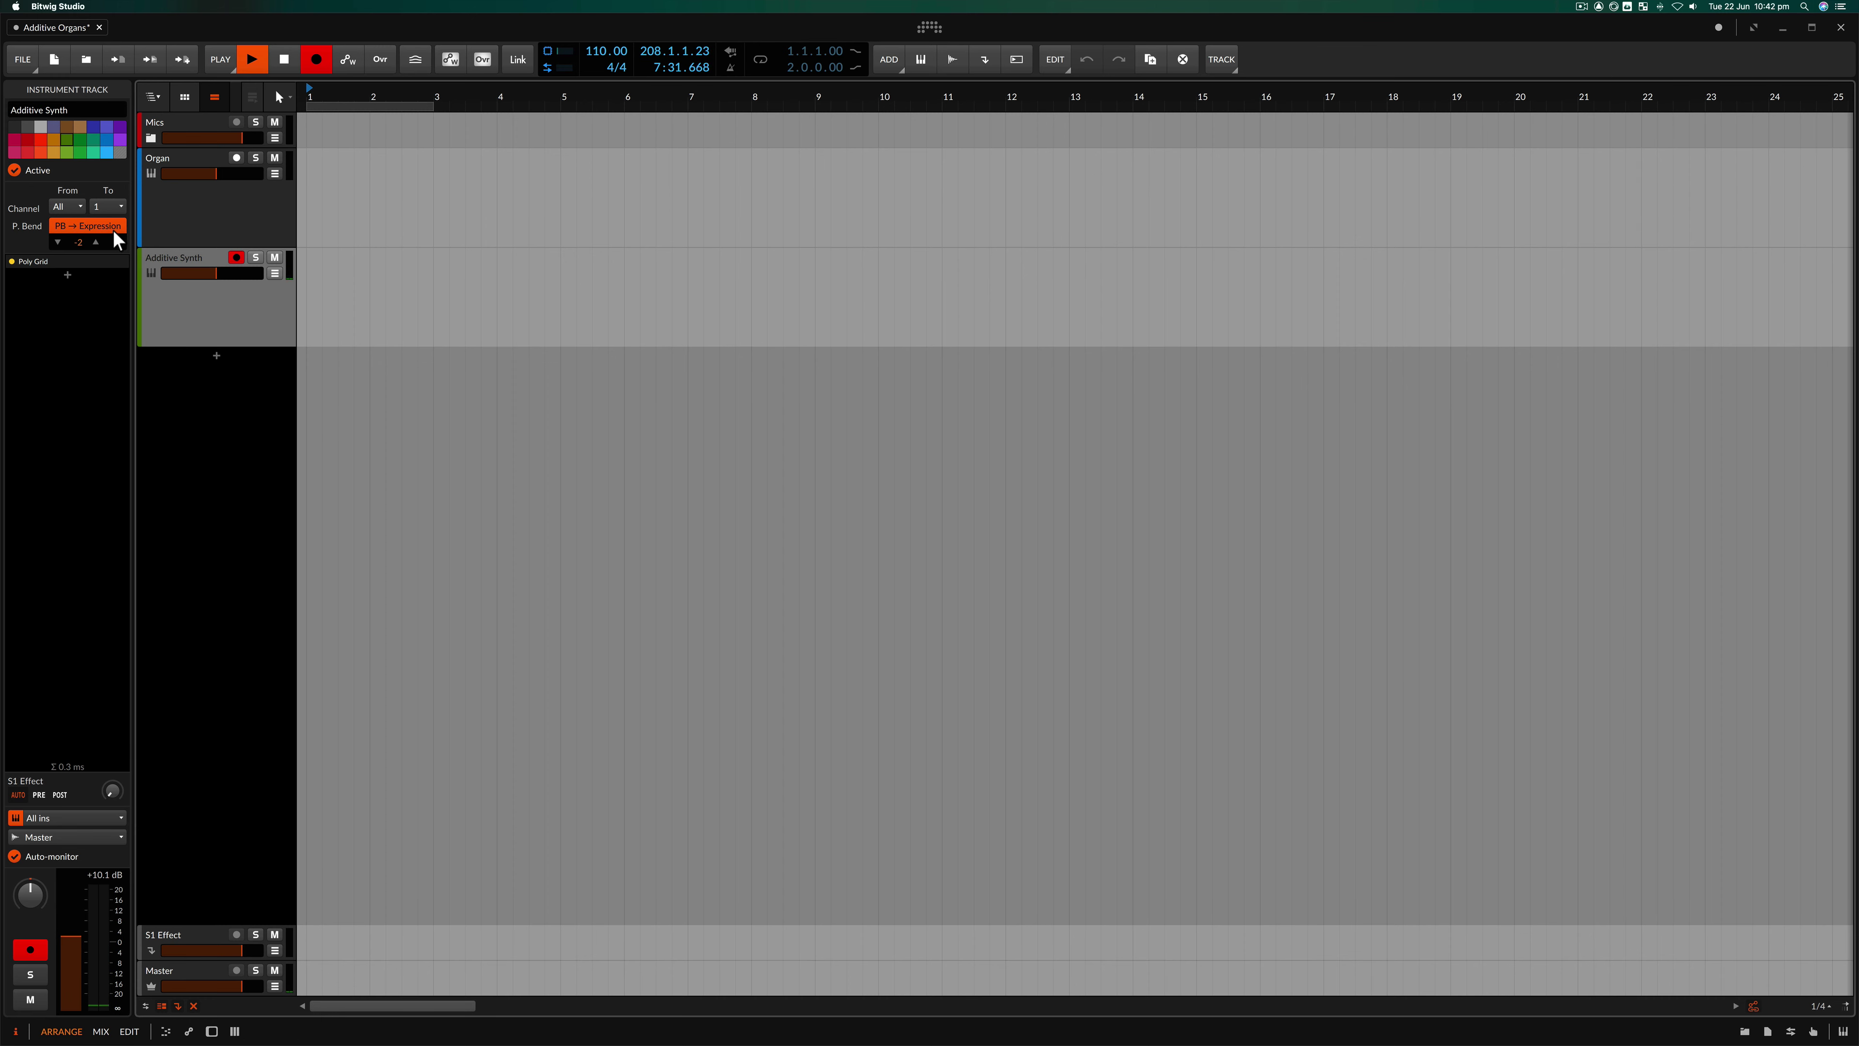
{"action": "double_click", "coordinate": [161, 260]}
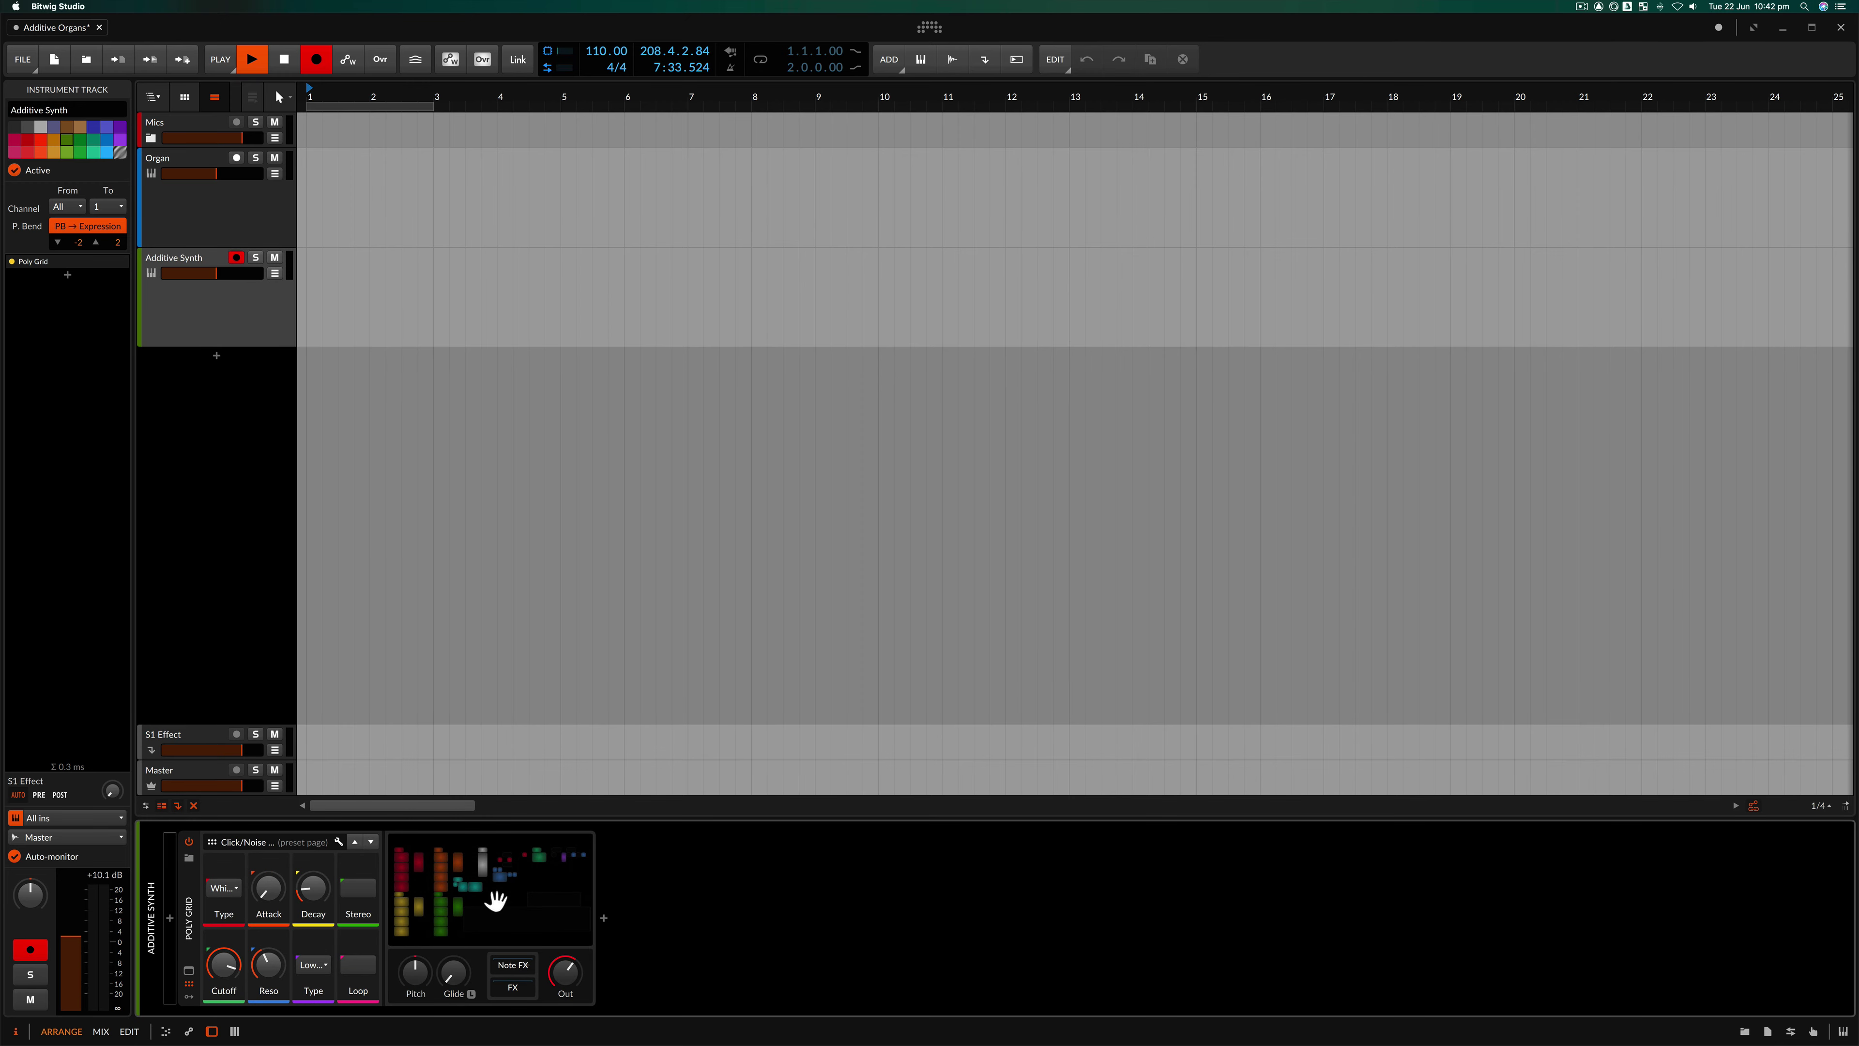
{"action": "left_click", "coordinate": [490, 887]}
{"action": "scroll", "coordinate": [1071, 532], "scroll_direction": "up", "scroll_amount": 5}
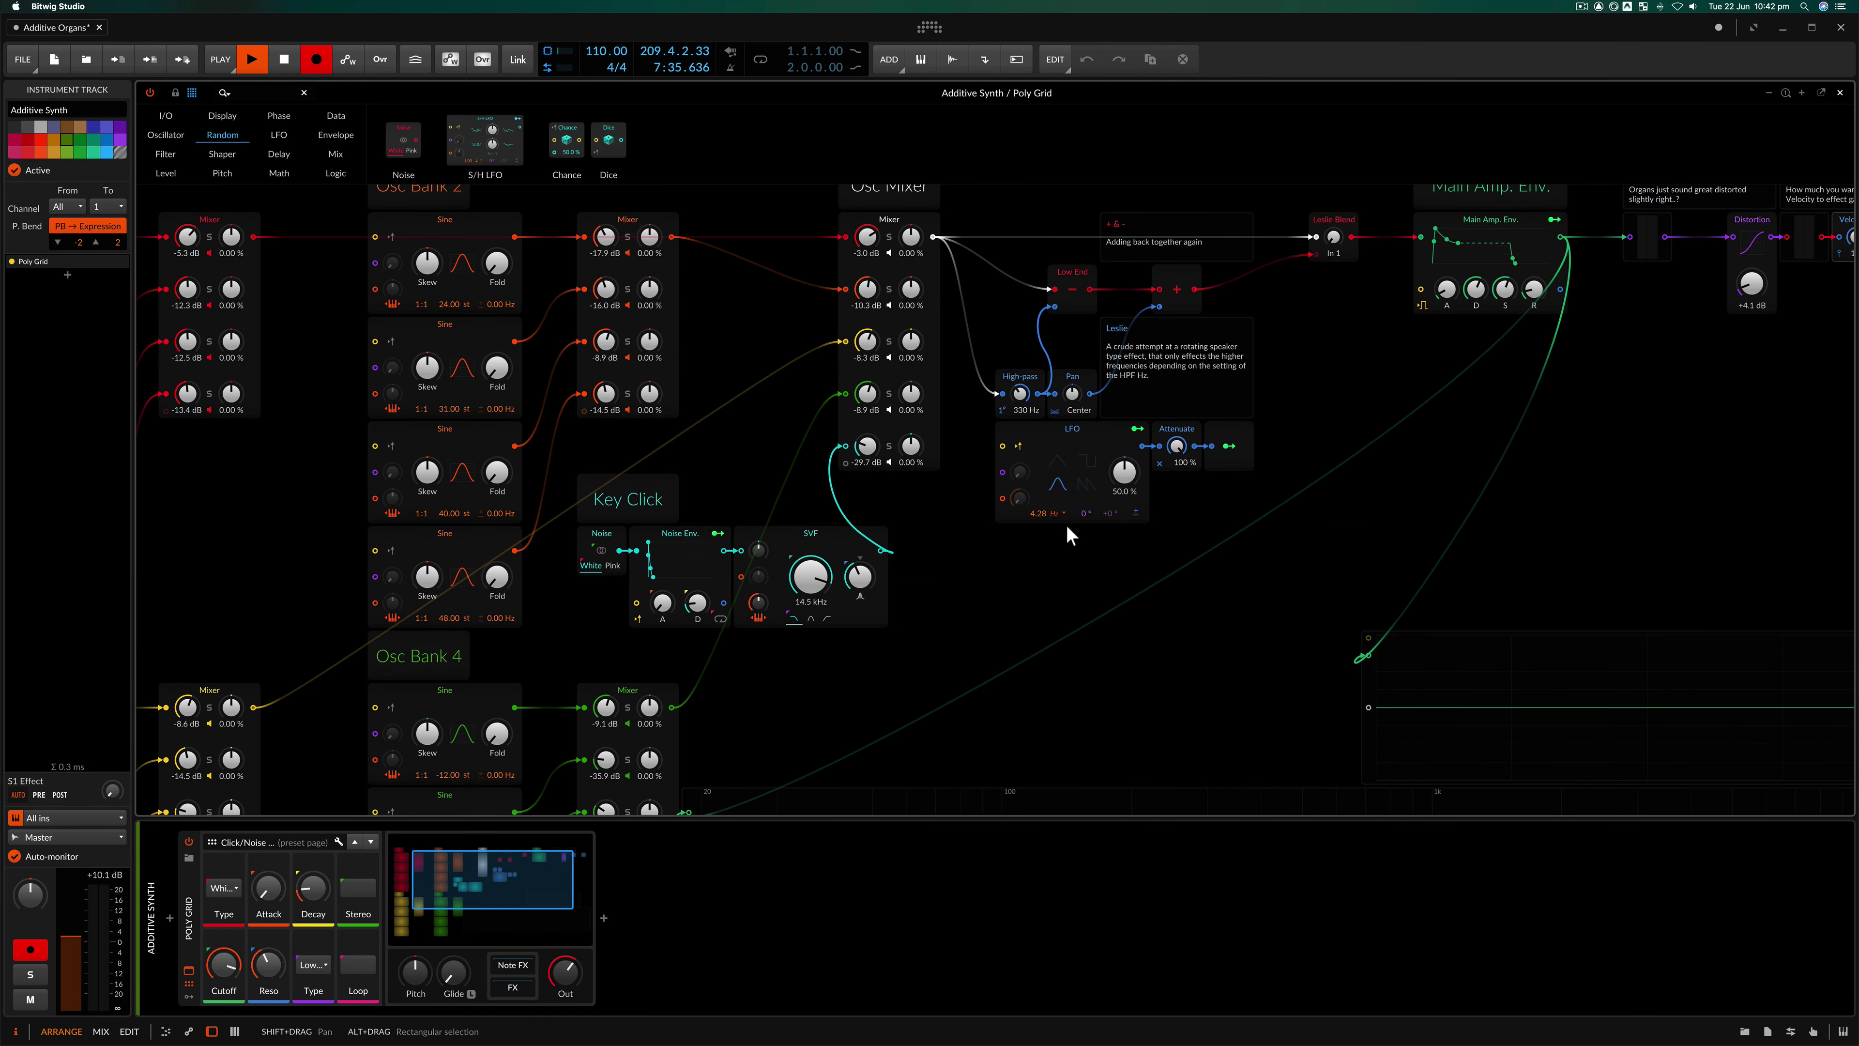
Bring the Key Click channel up to -15.4 dB in the Osc Mixer, soloing it to adjust the Noise Env. decay.
{"action": "left_click_drag", "start_coordinate": [865, 456], "coordinate": [891, 464]}
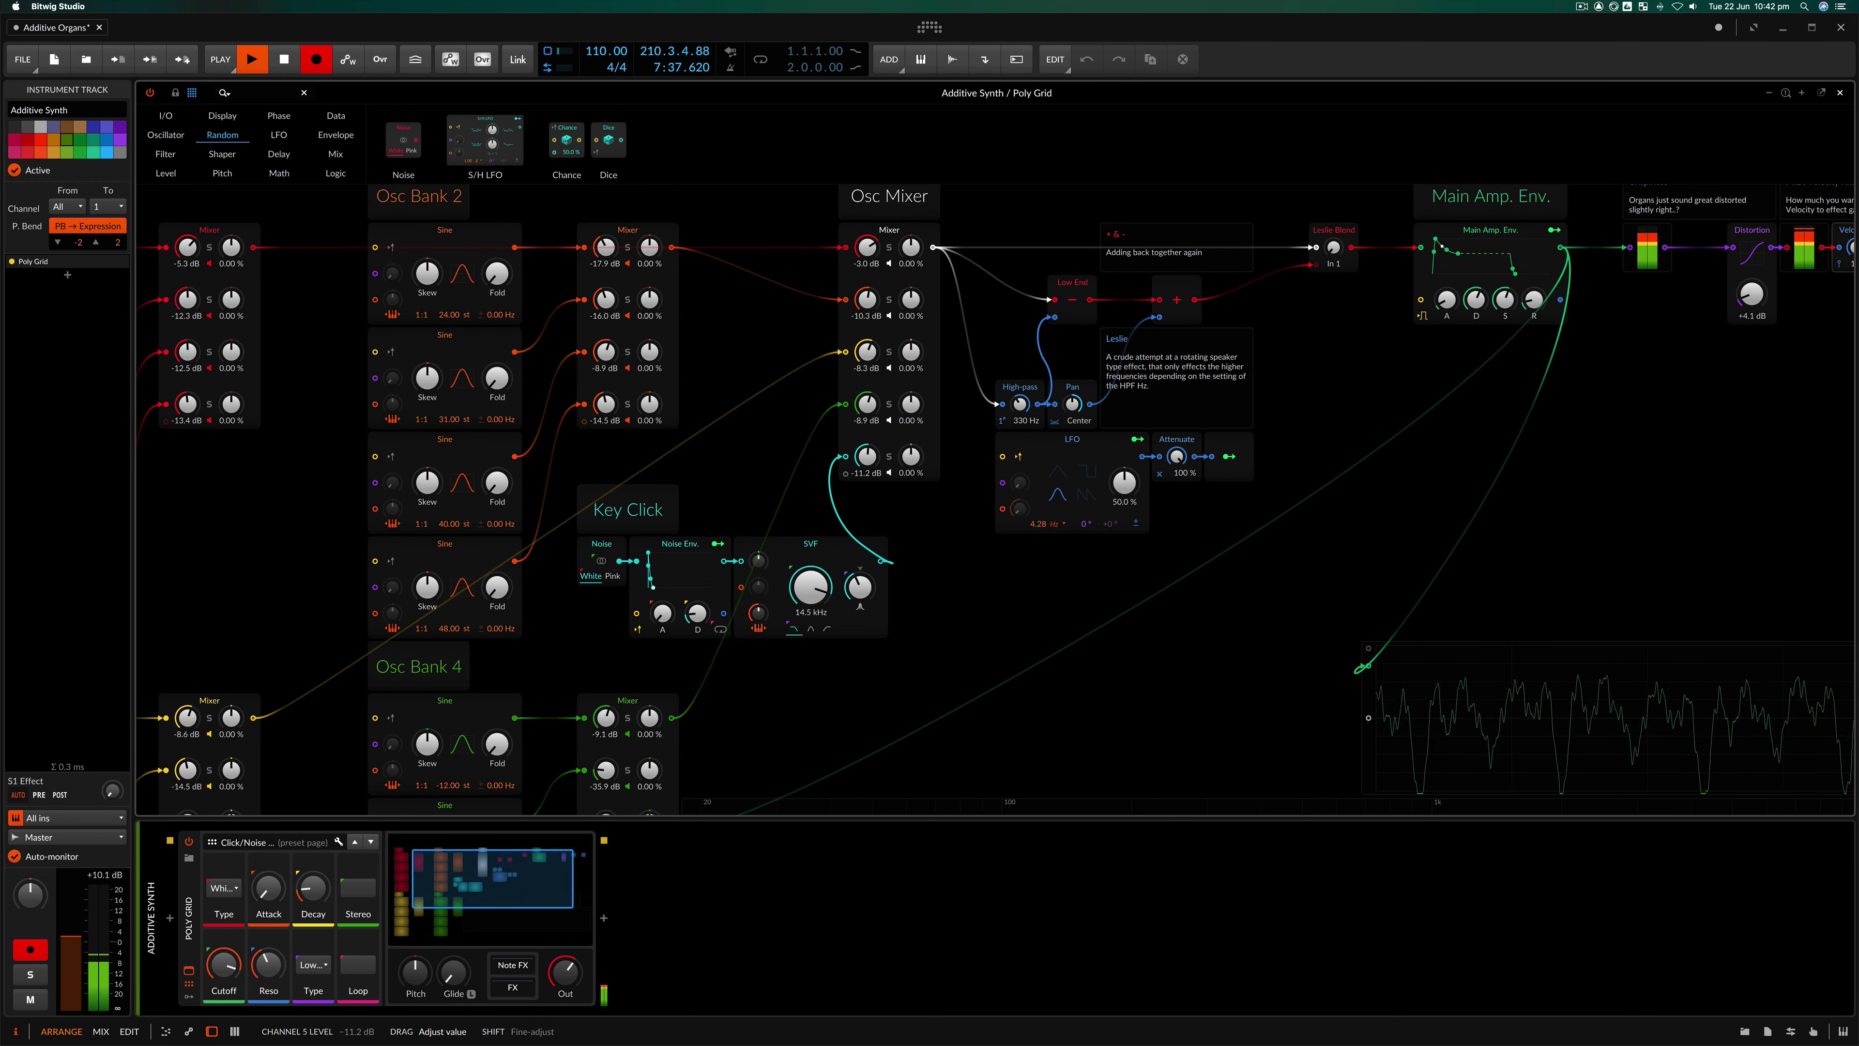
{"action": "left_click", "coordinate": [890, 459]}
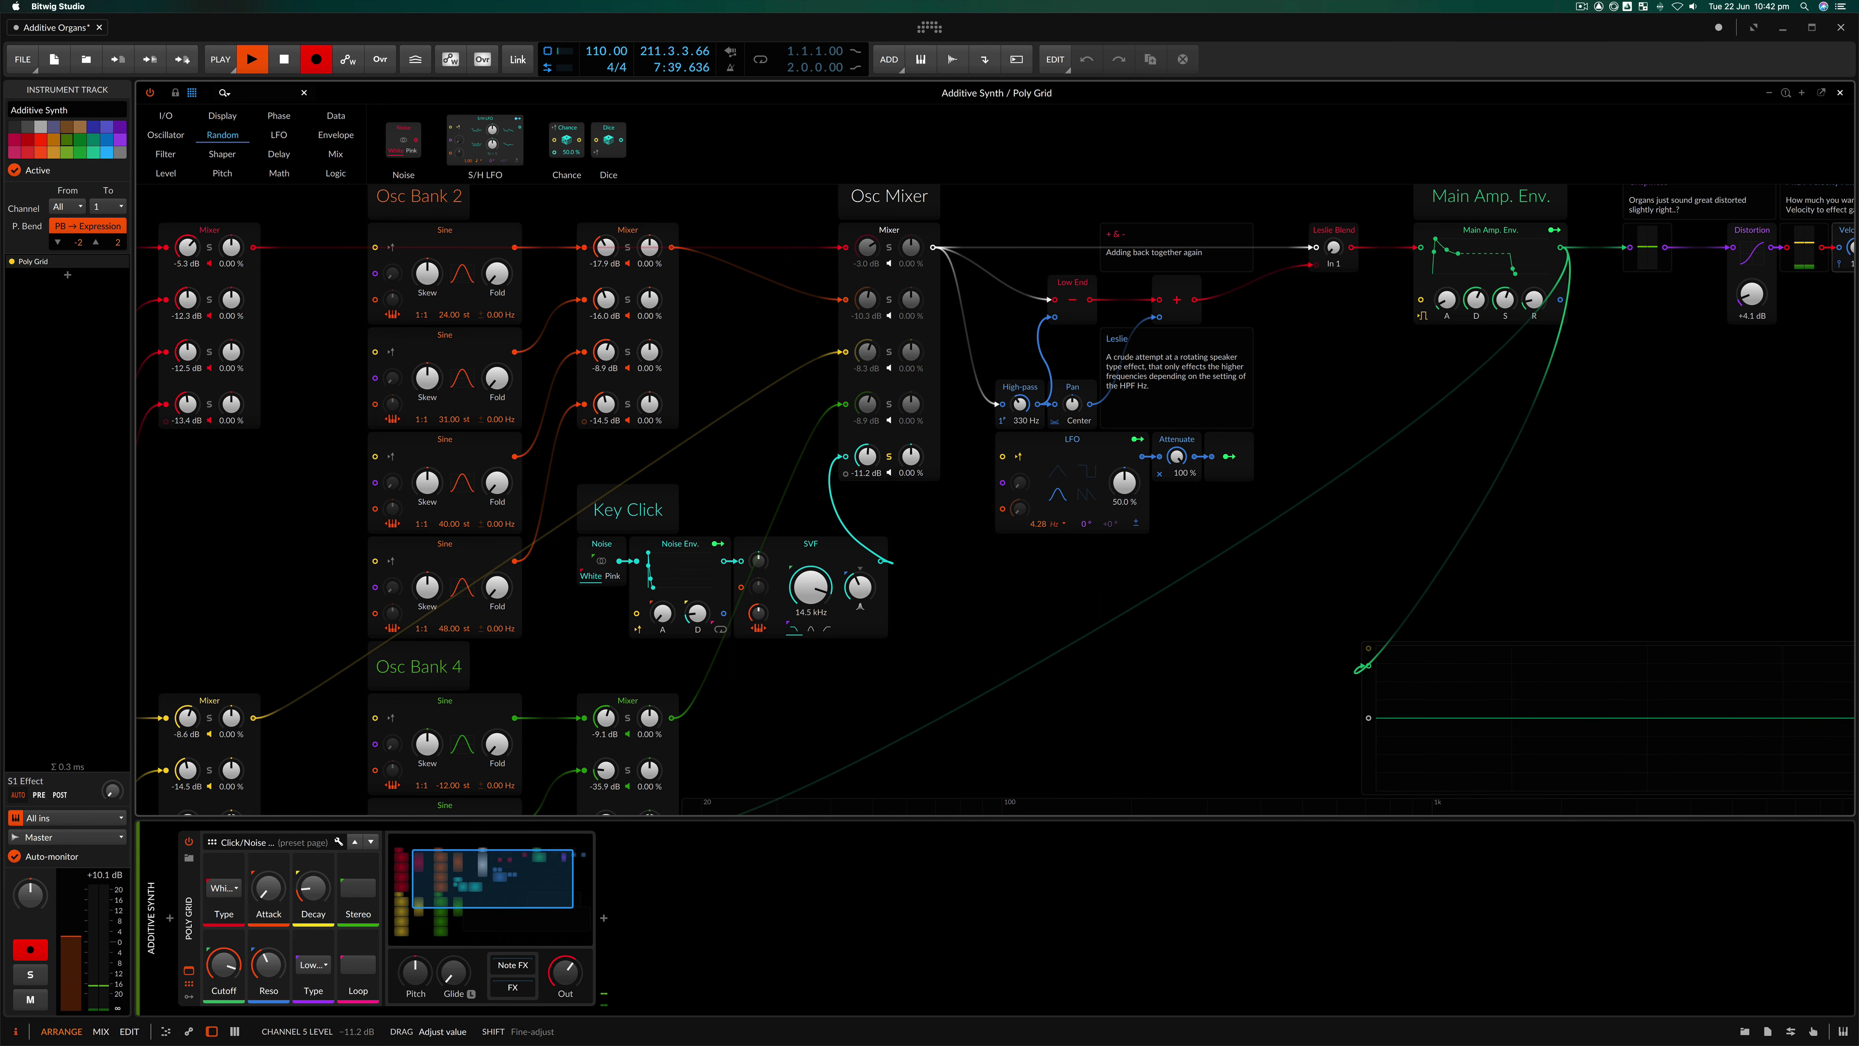
{"action": "left_click_drag", "start_coordinate": [697, 612], "coordinate": [696, 603]}
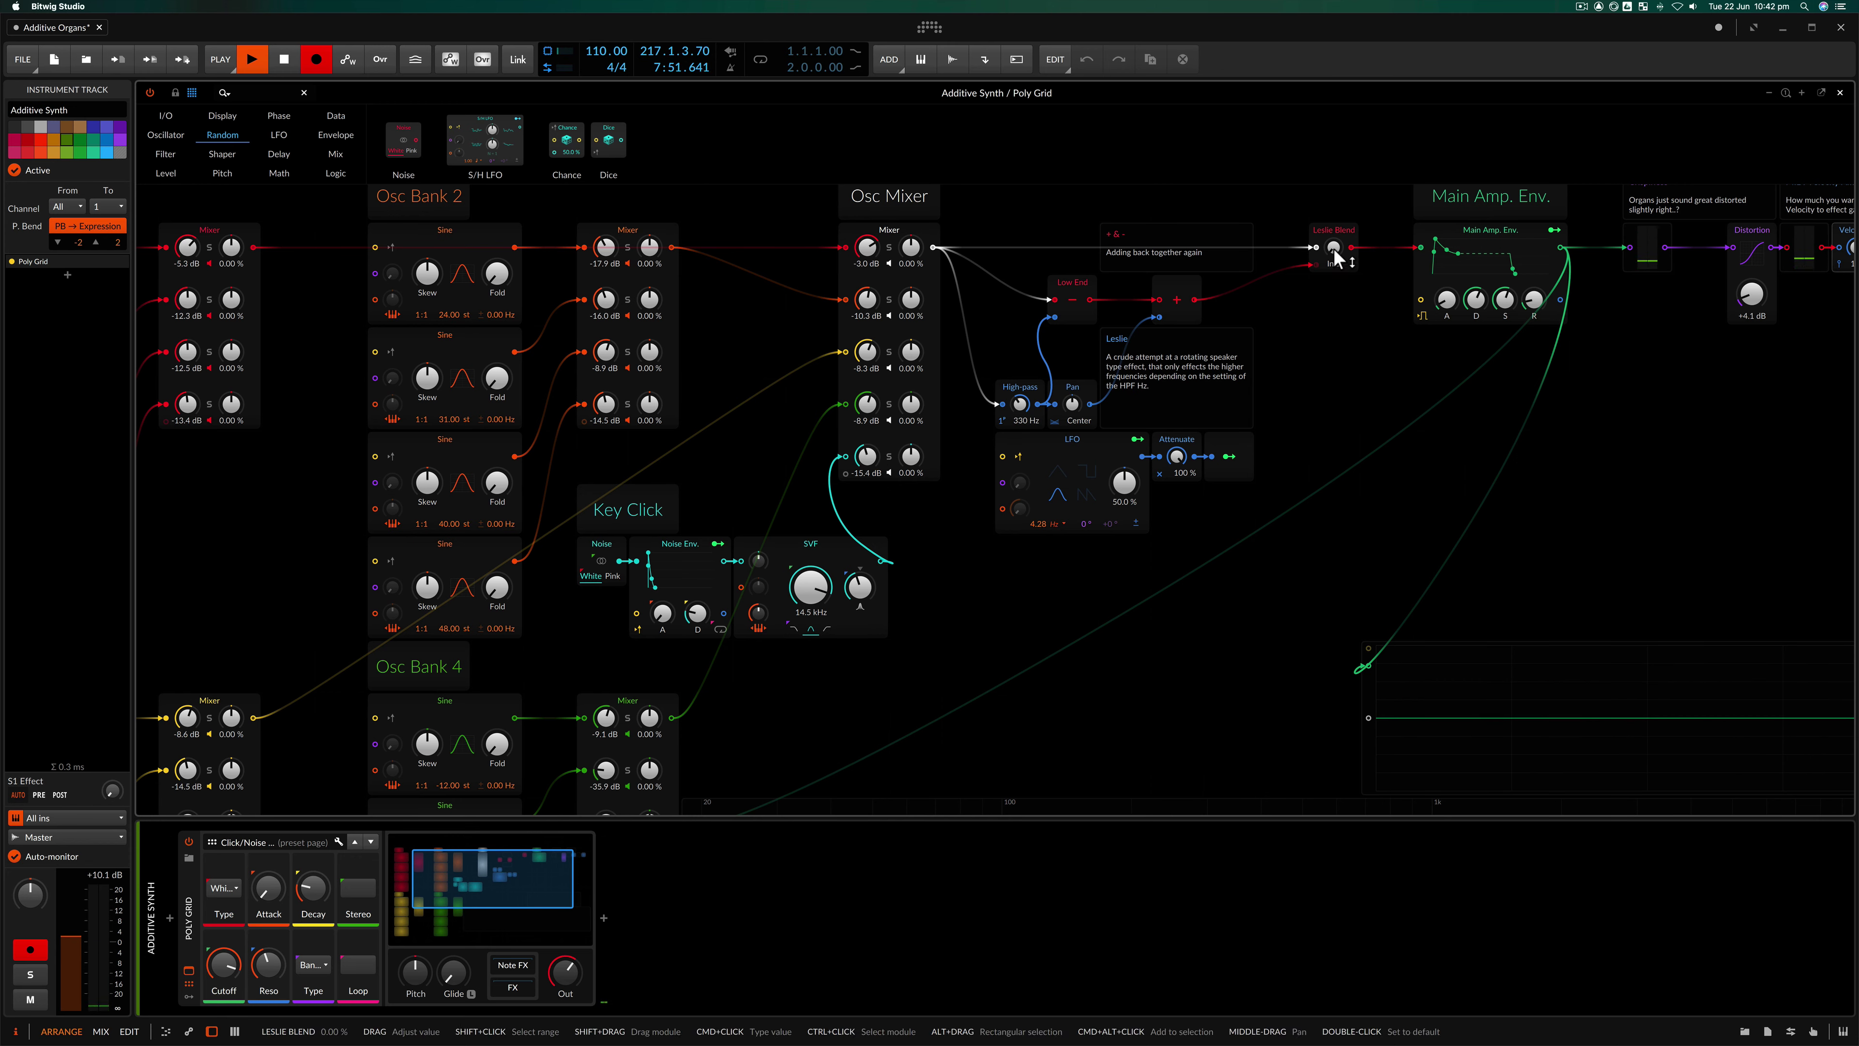
Audition the Leslie Blend at 53.1 %, set the High-pass cutoff to 19.4 Hz and return the blend to In 1.
{"action": "left_click_drag", "start_coordinate": [1336, 257], "coordinate": [1335, 257]}
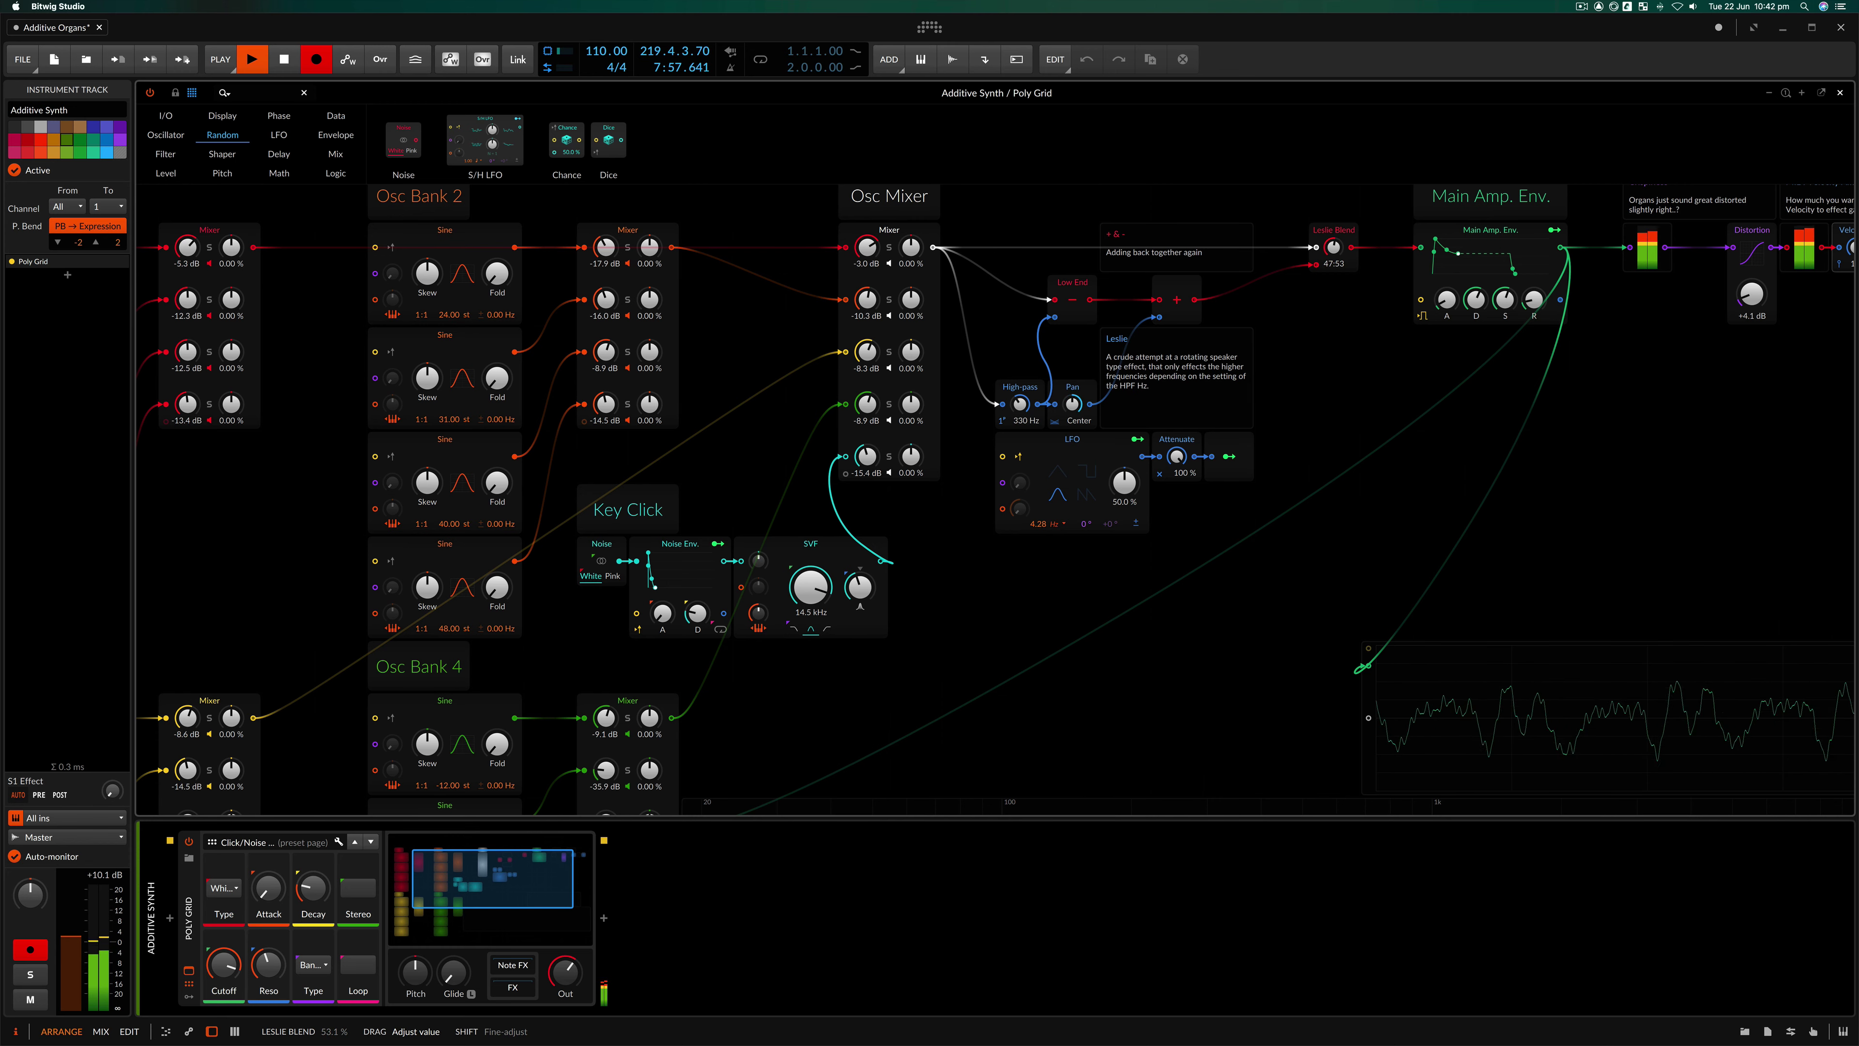
{"action": "left_click_drag", "start_coordinate": [1336, 257], "coordinate": [1336, 258]}
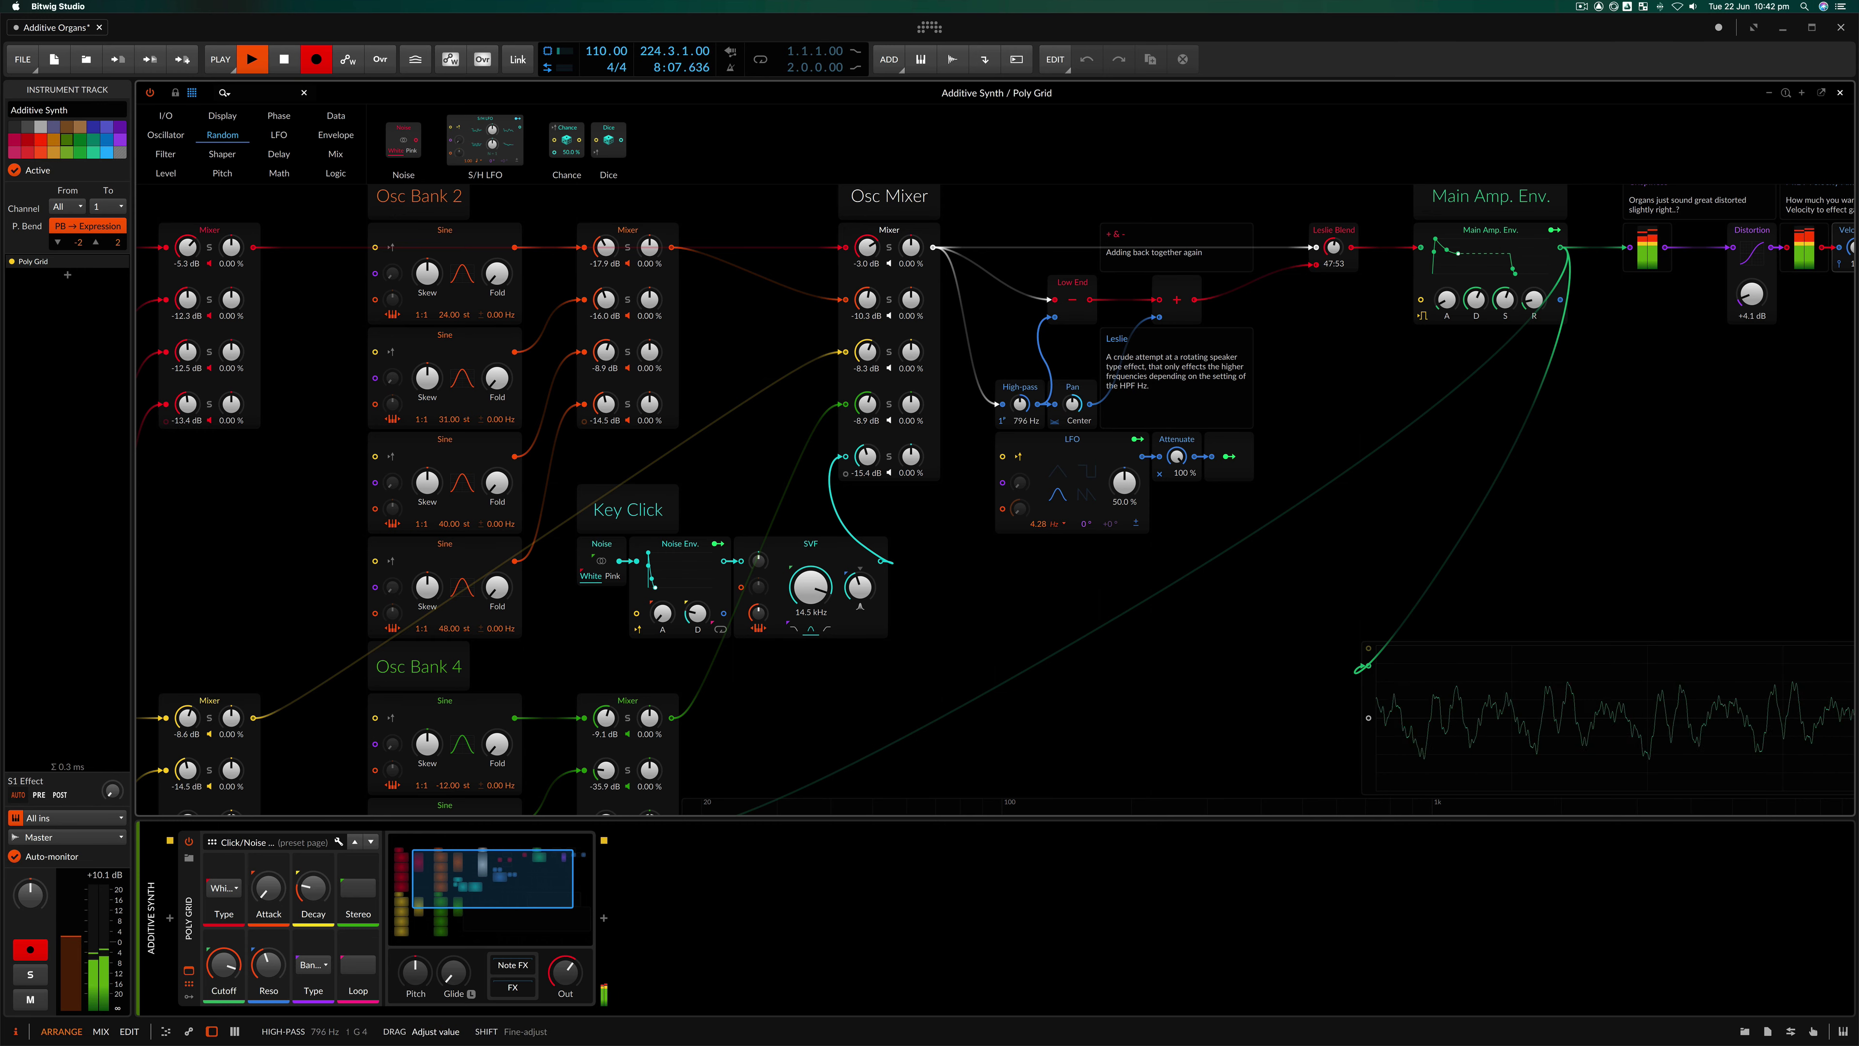
{"action": "left_click_drag", "start_coordinate": [1019, 404], "coordinate": [1020, 471]}
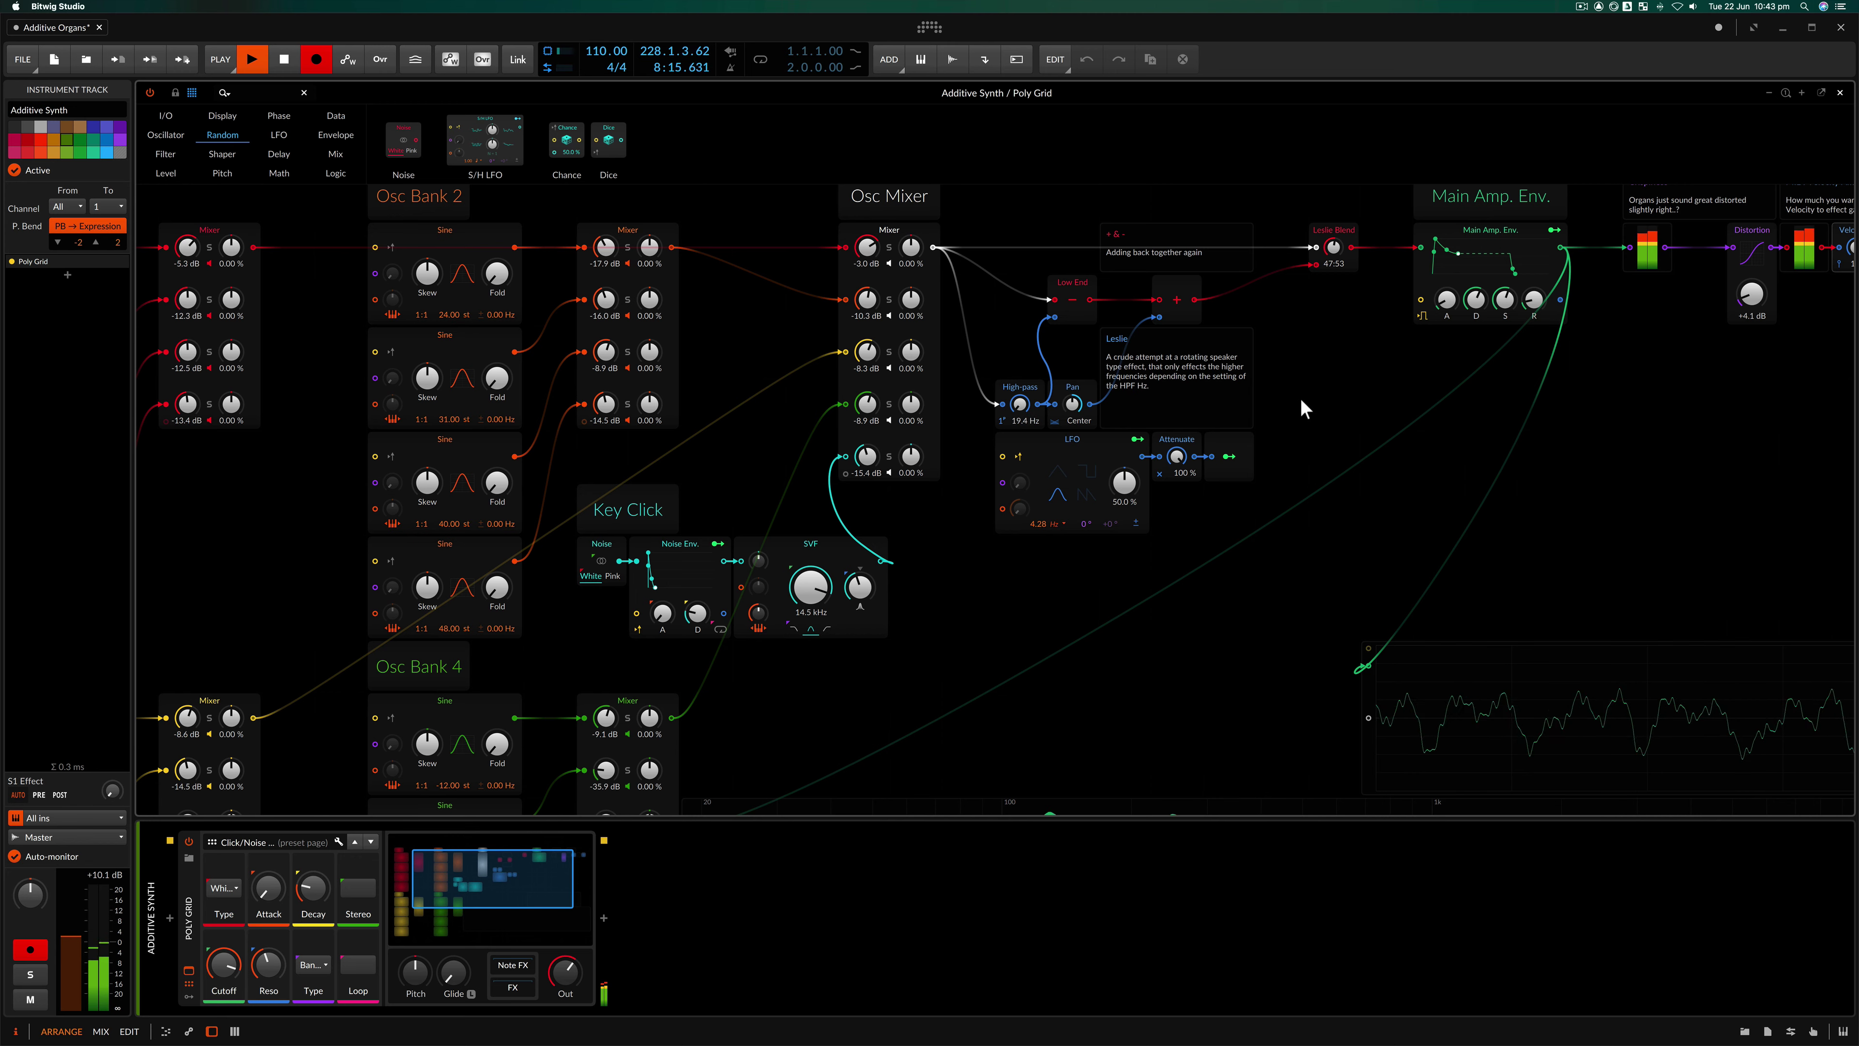
{"action": "left_click_drag", "start_coordinate": [1334, 247], "coordinate": [1334, 324]}
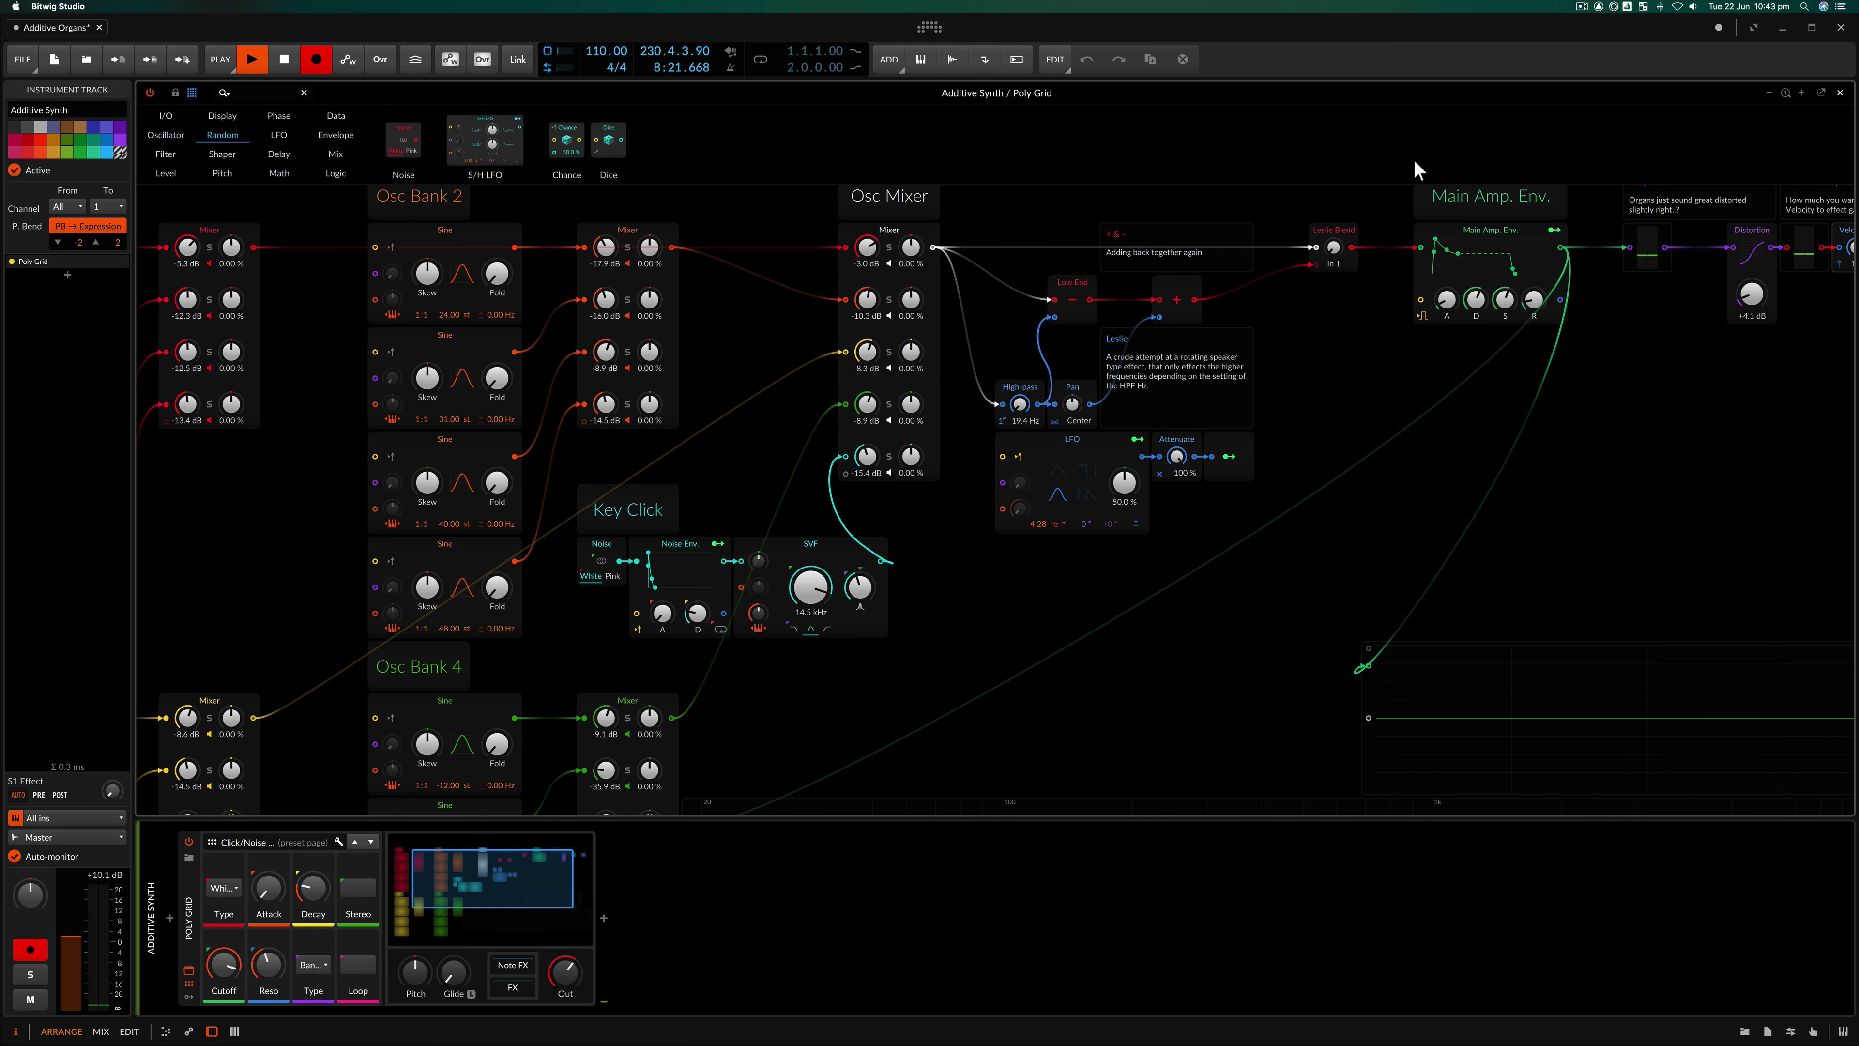
Lengthen the release of the Main Amp. Env.
{"action": "scroll", "coordinate": [1453, 249], "scroll_direction": "up", "scroll_amount": 2}
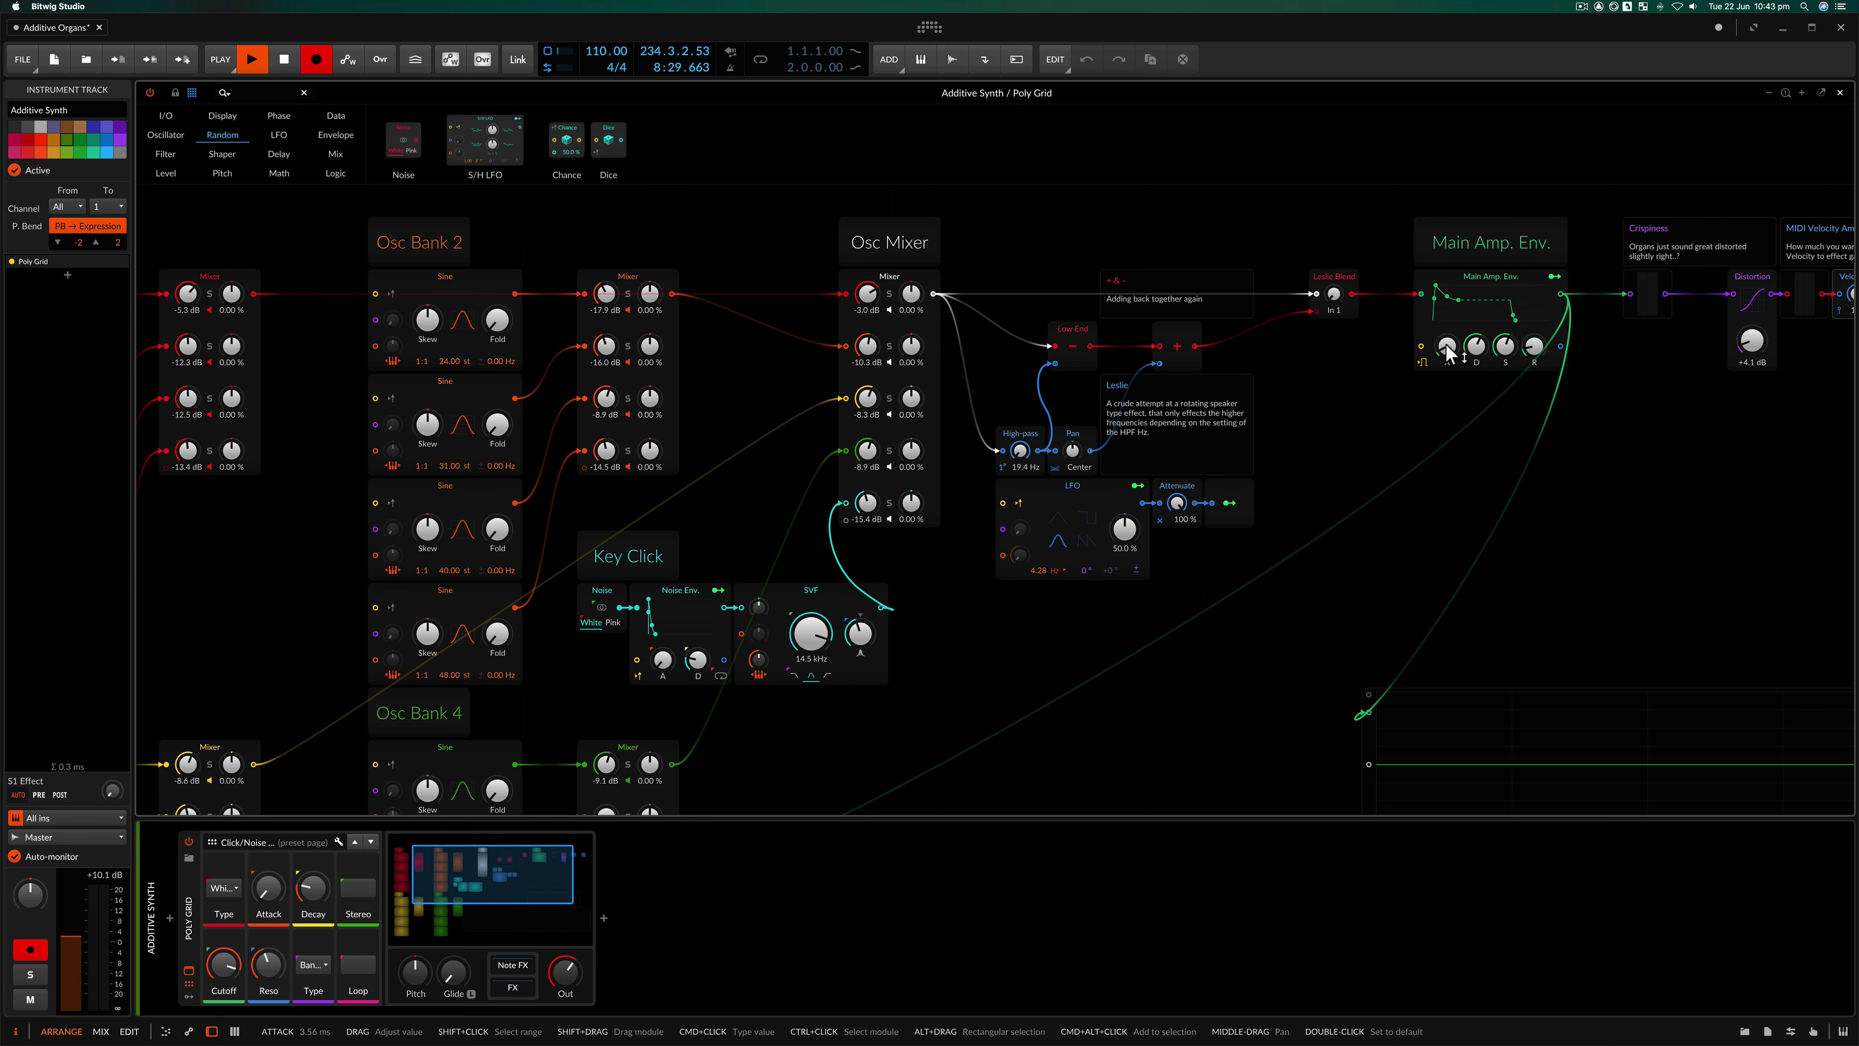
{"action": "scroll", "coordinate": [1462, 356], "scroll_direction": "down", "scroll_amount": 1}
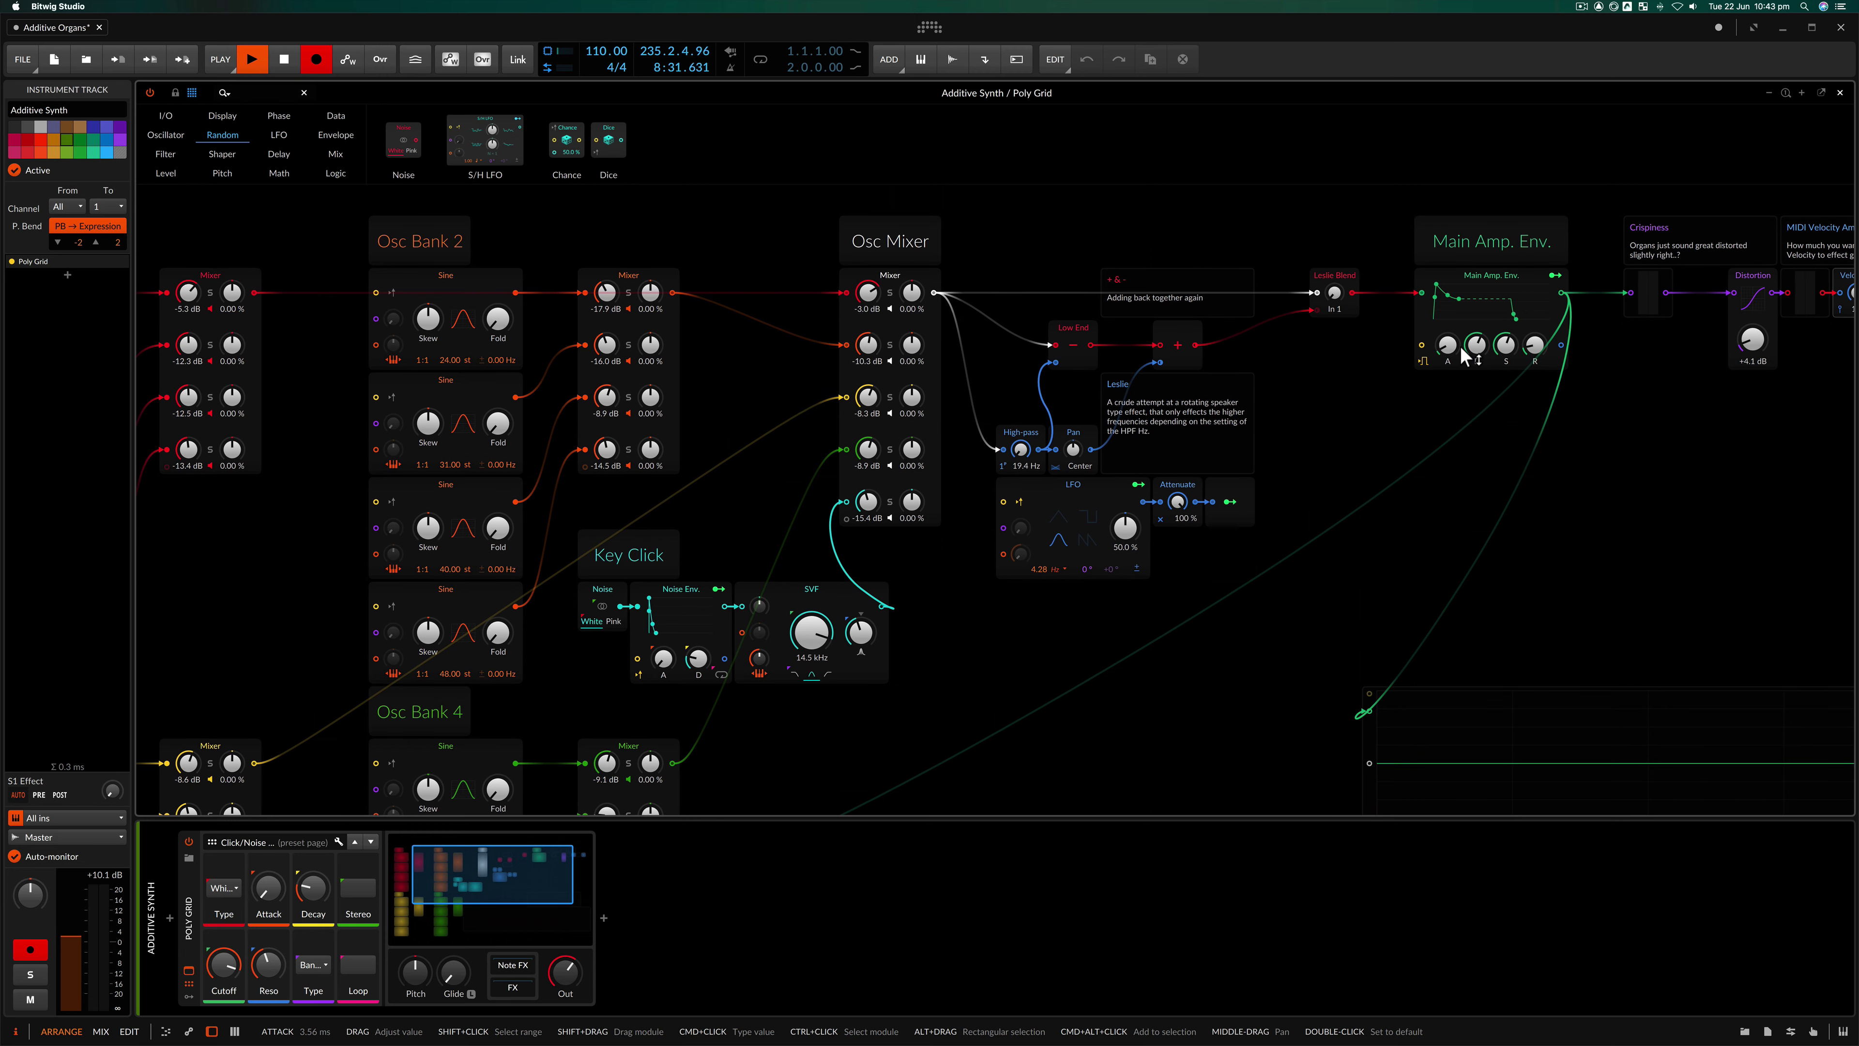
{"action": "left_click_drag", "start_coordinate": [1535, 344], "coordinate": [1537, 354]}
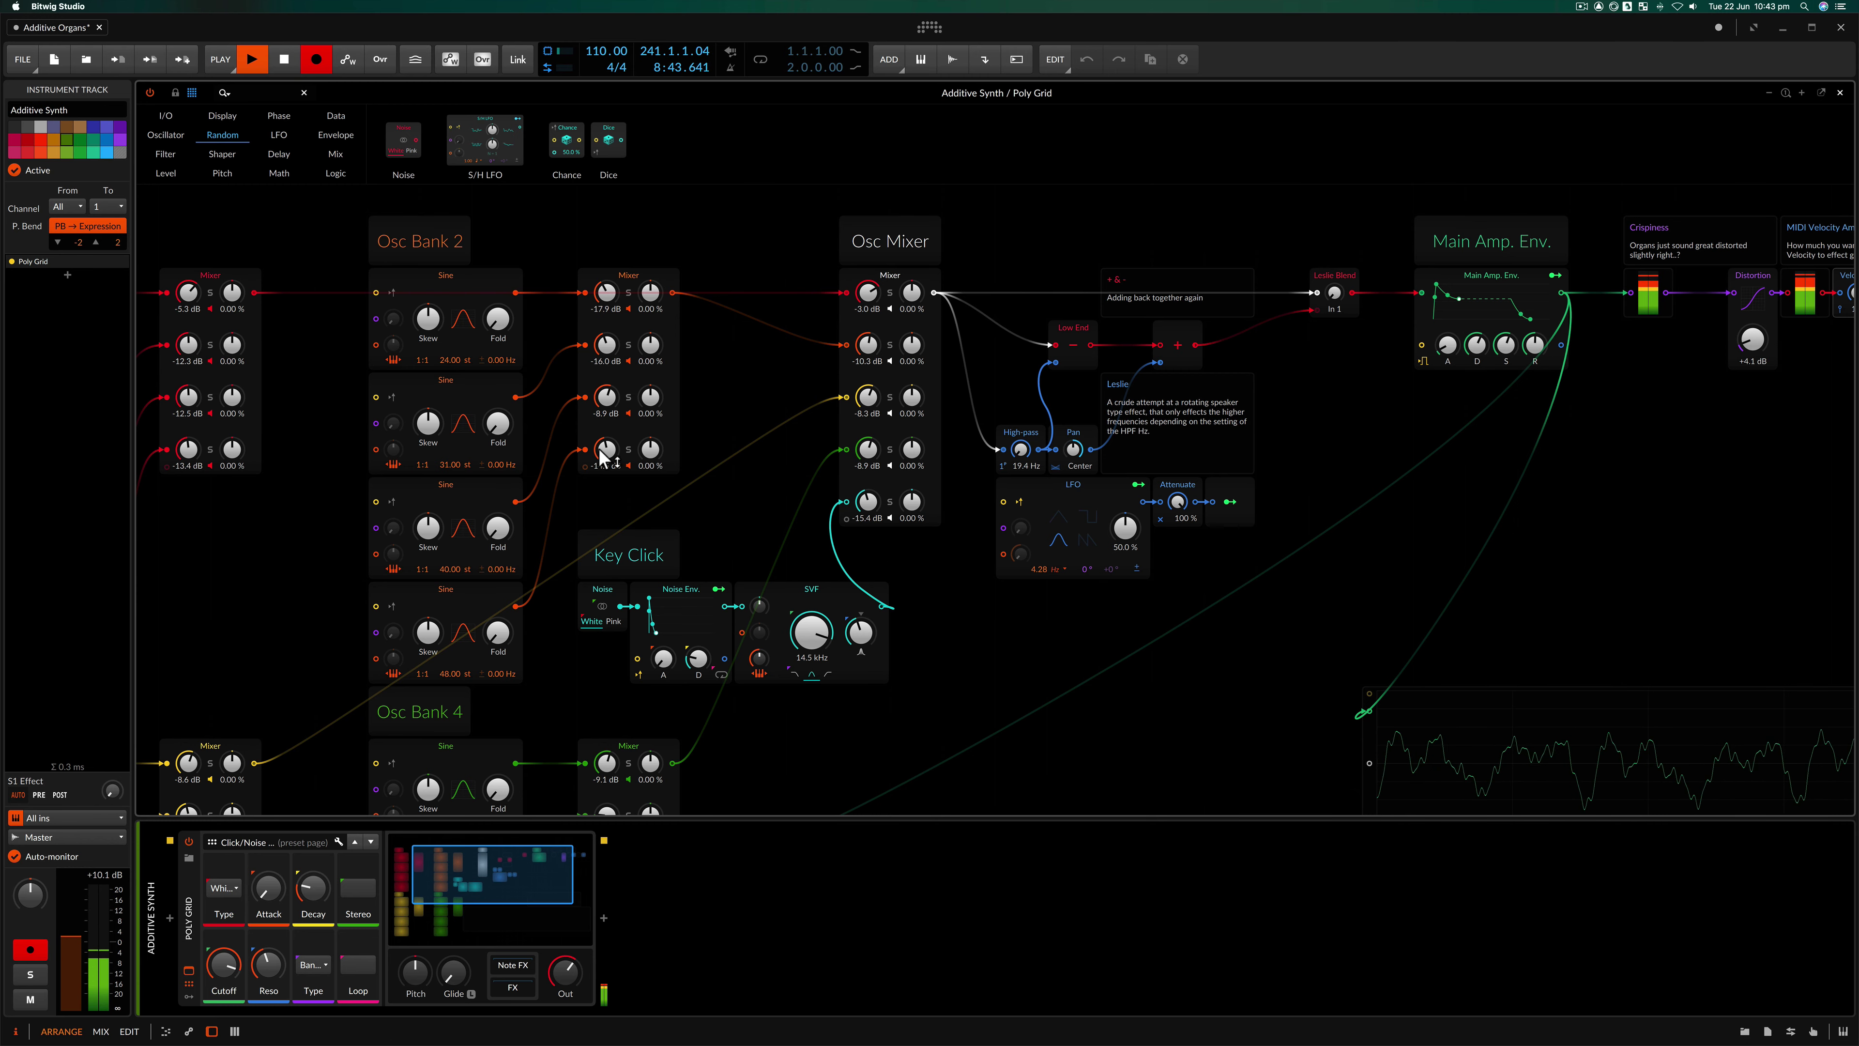
Raise the Osc Bank 2 mixer's fourth channel to -6.5 dB and Osc Bank 1's second and fourth channels to -4.0 and -7.9 dB.
{"action": "left_click_drag", "start_coordinate": [606, 449], "coordinate": [606, 431]}
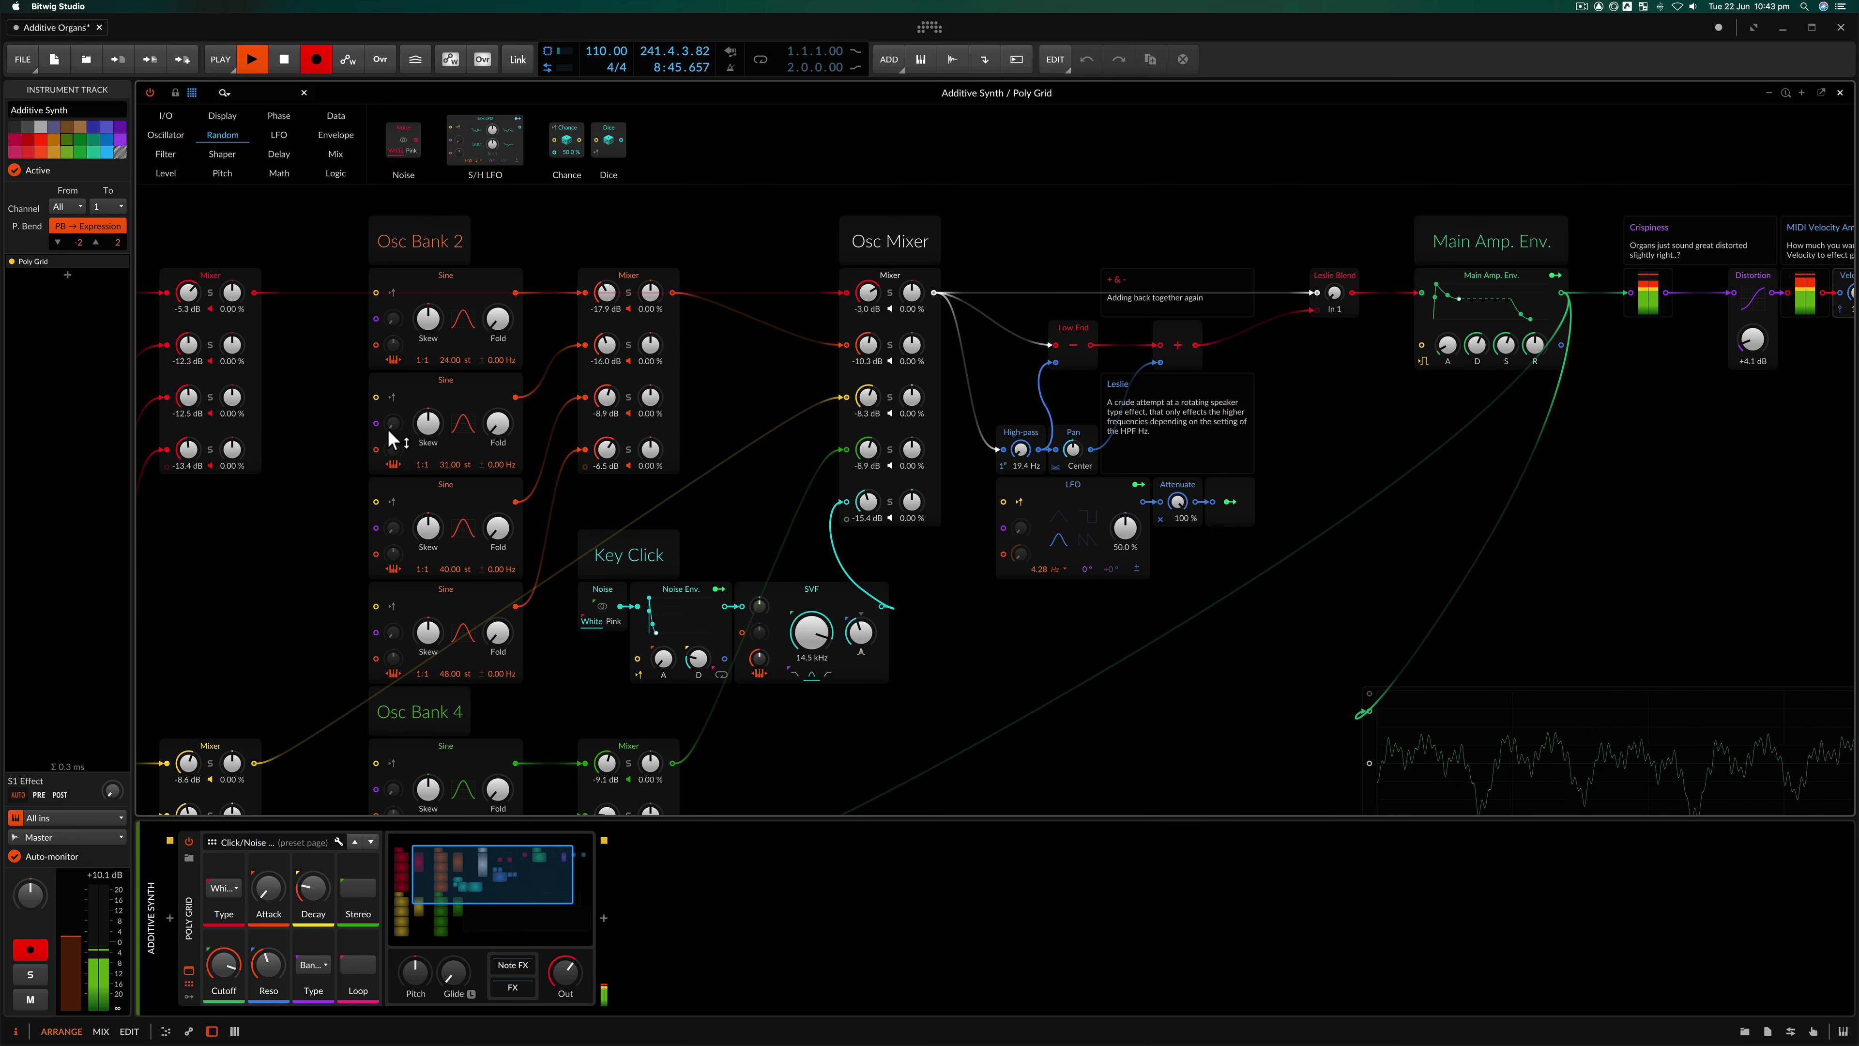
{"action": "scroll", "coordinate": [390, 440], "scroll_direction": "left", "scroll_amount": 5}
{"action": "scroll", "coordinate": [385, 428], "scroll_direction": "left", "scroll_amount": 1}
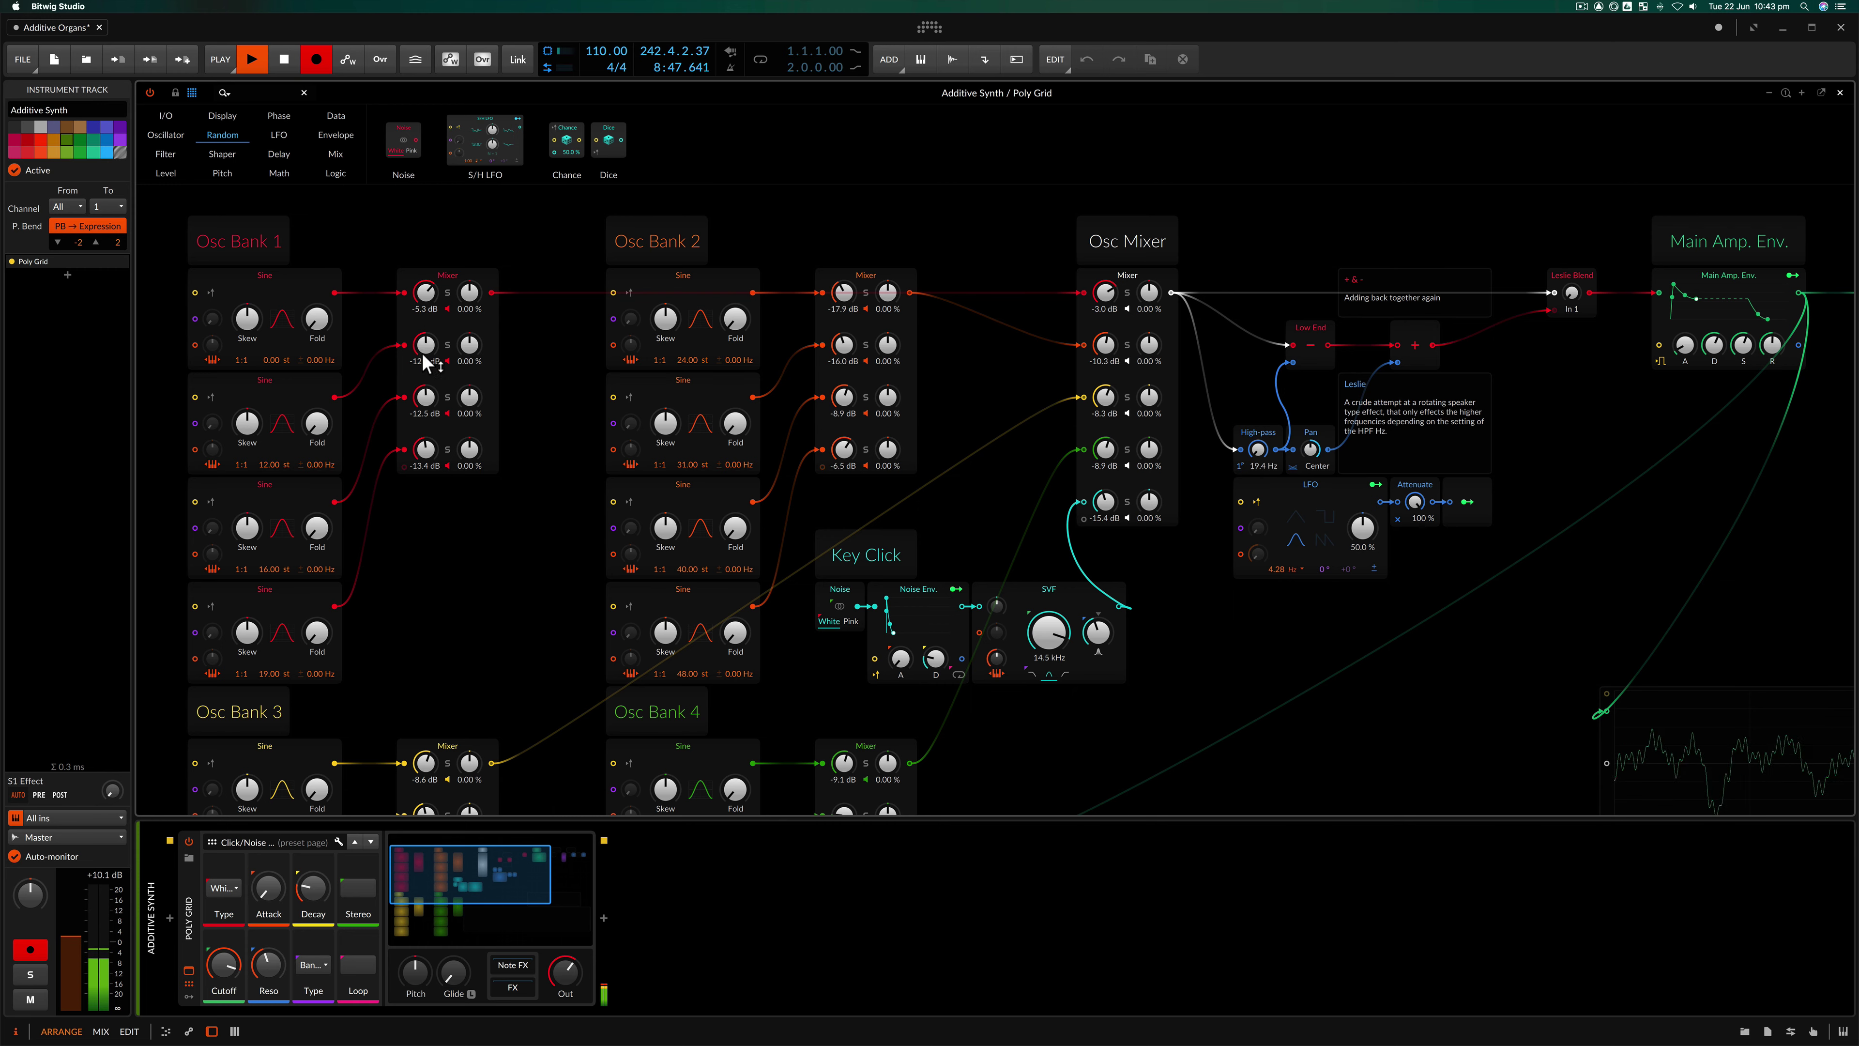
{"action": "left_click_drag", "start_coordinate": [423, 356], "coordinate": [423, 341]}
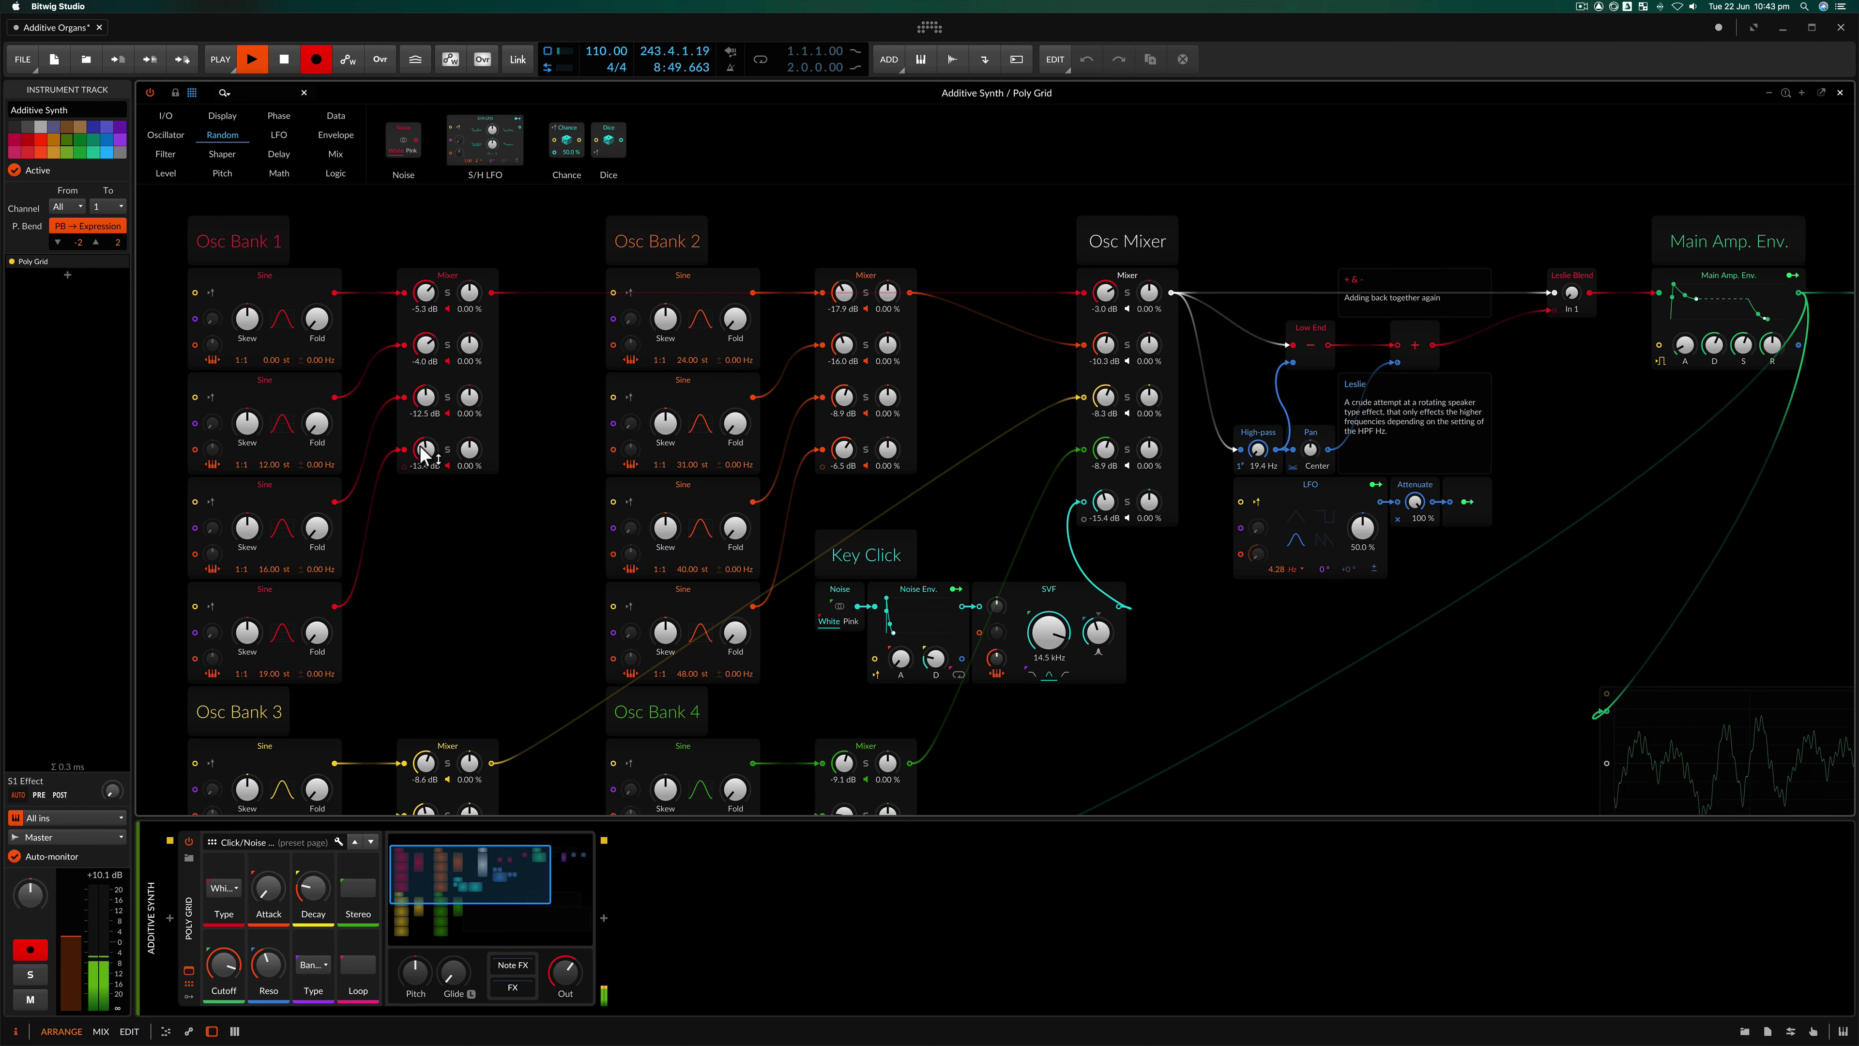
{"action": "left_click_drag", "start_coordinate": [425, 454], "coordinate": [424, 439]}
Trim the Osc Bank 2 mixer's fourth channel to -7.3 dB and set Osc Bank 4's first channel to -0.8 dB.
{"action": "scroll", "coordinate": [452, 478], "scroll_direction": "down", "scroll_amount": 3}
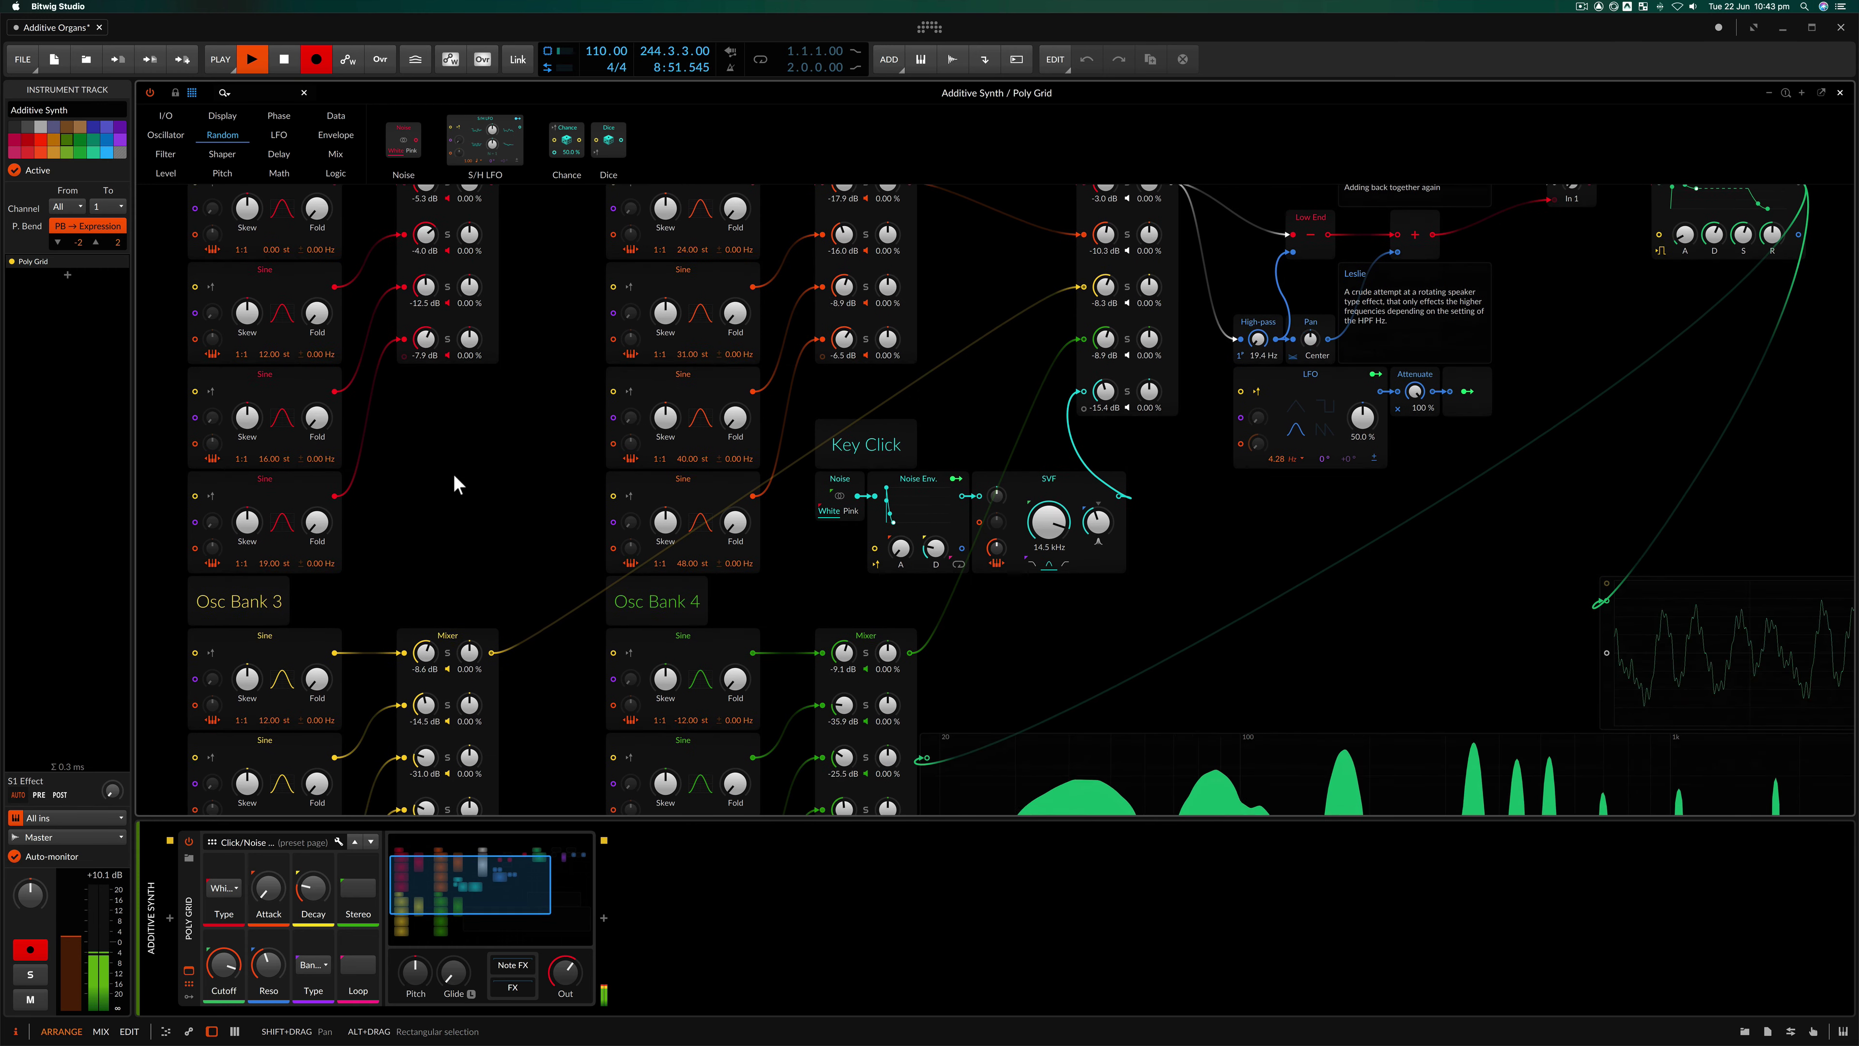
{"action": "scroll", "coordinate": [509, 598], "scroll_direction": "down", "scroll_amount": 6}
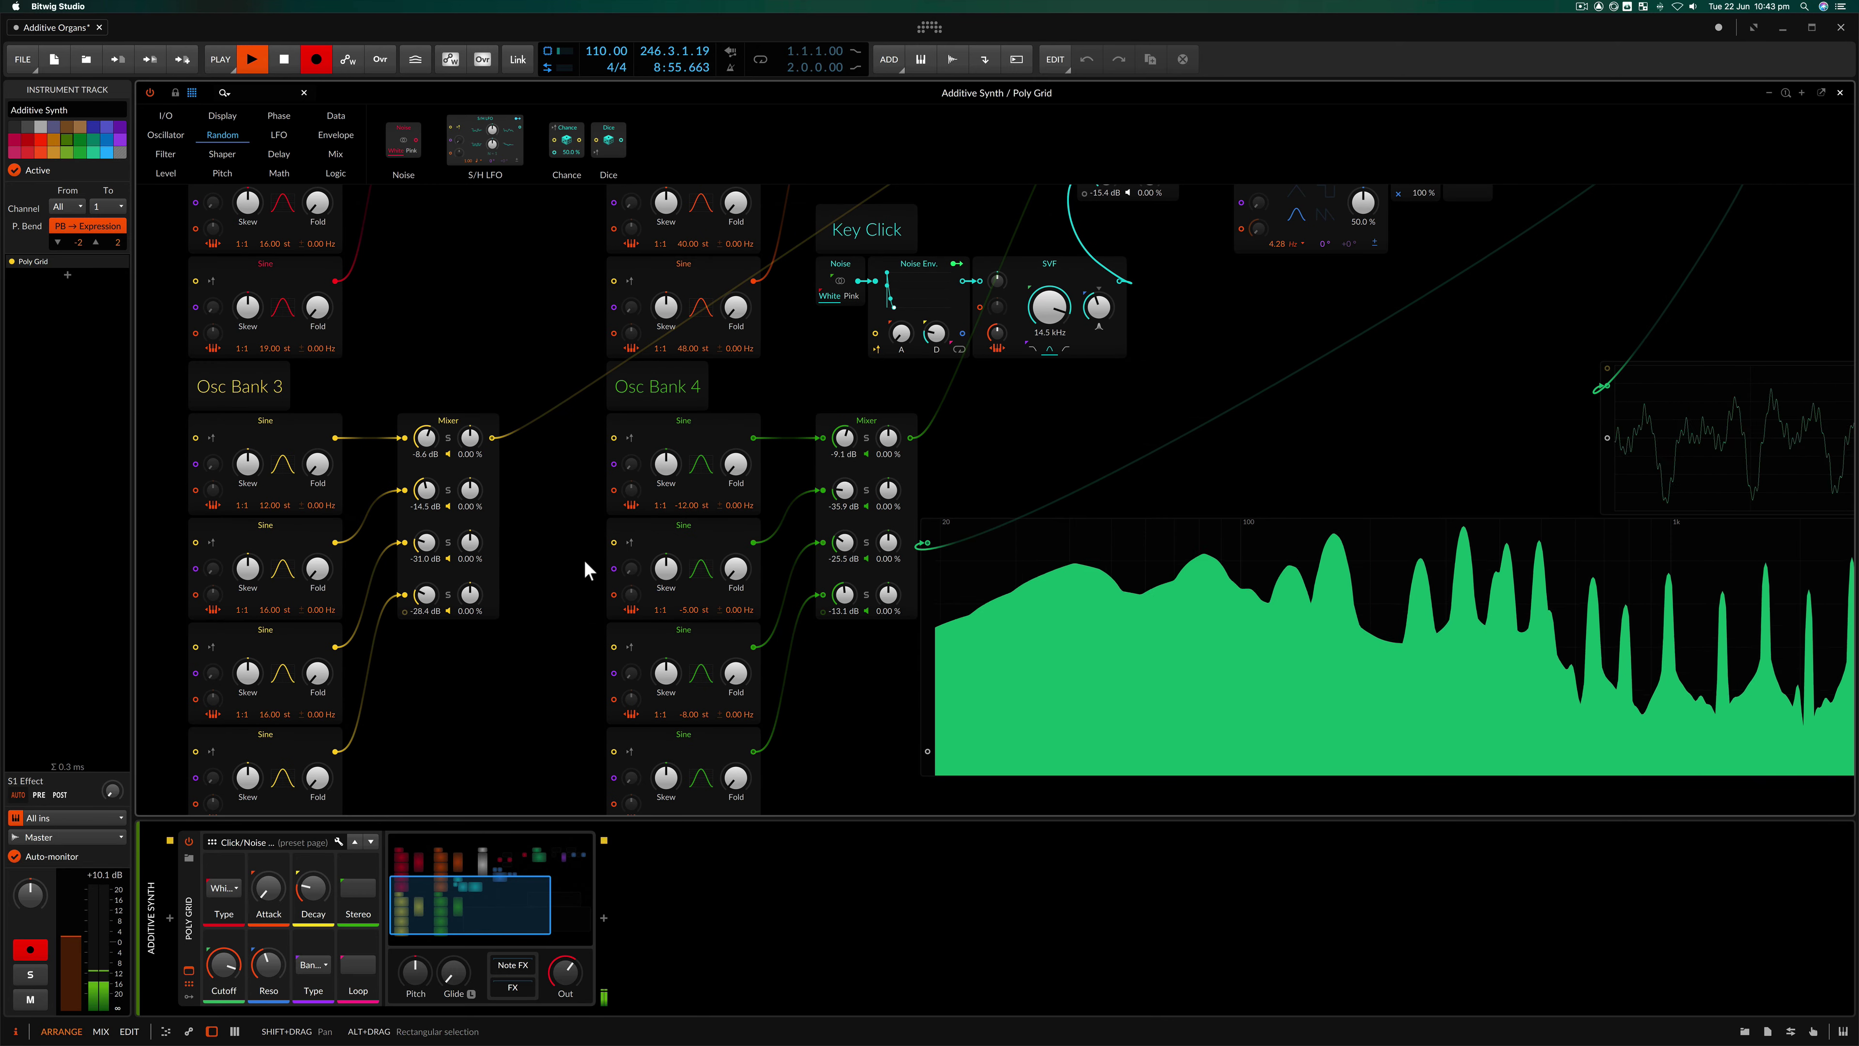
{"action": "scroll", "coordinate": [631, 540], "scroll_direction": "up", "scroll_amount": 5}
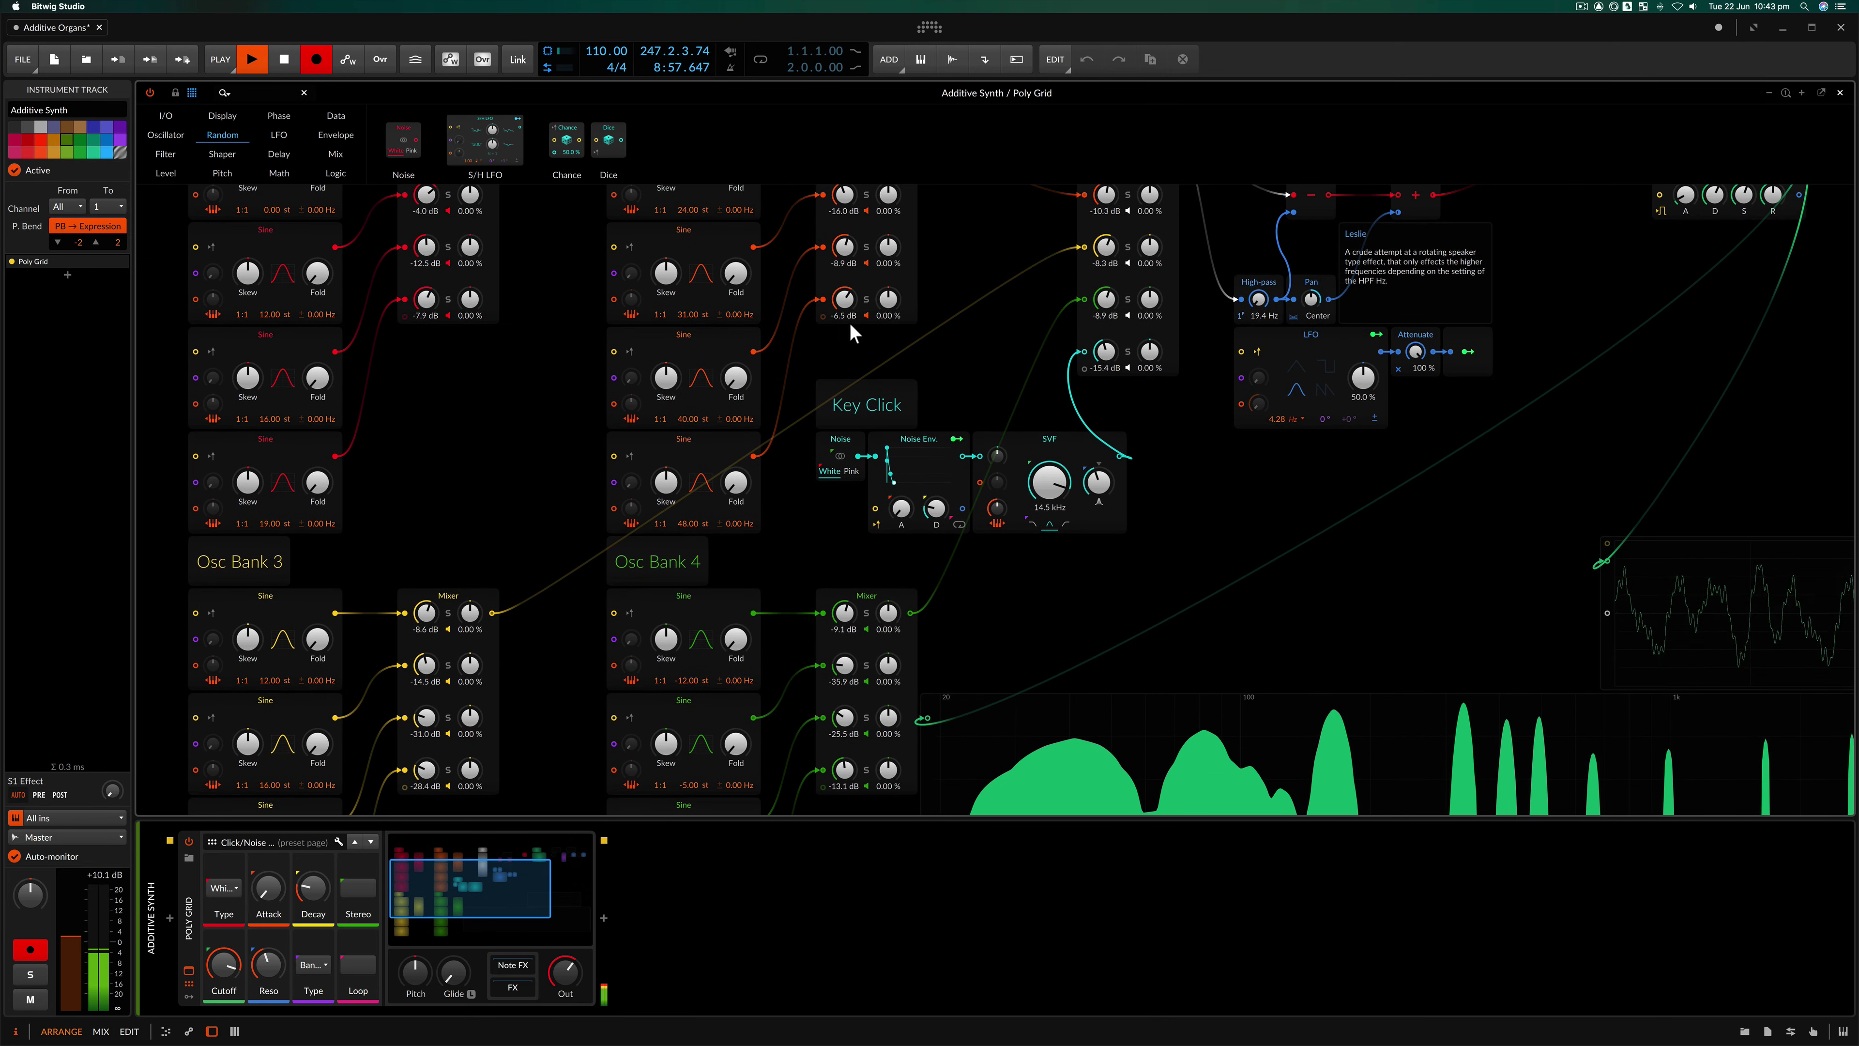
{"action": "mouse_move", "coordinate": [843, 300]}
{"action": "left_mouse_down"}
{"action": "mouse_move", "coordinate": [844, 264]}
{"action": "mouse_move", "coordinate": [844, 305]}
{"action": "left_mouse_up"}
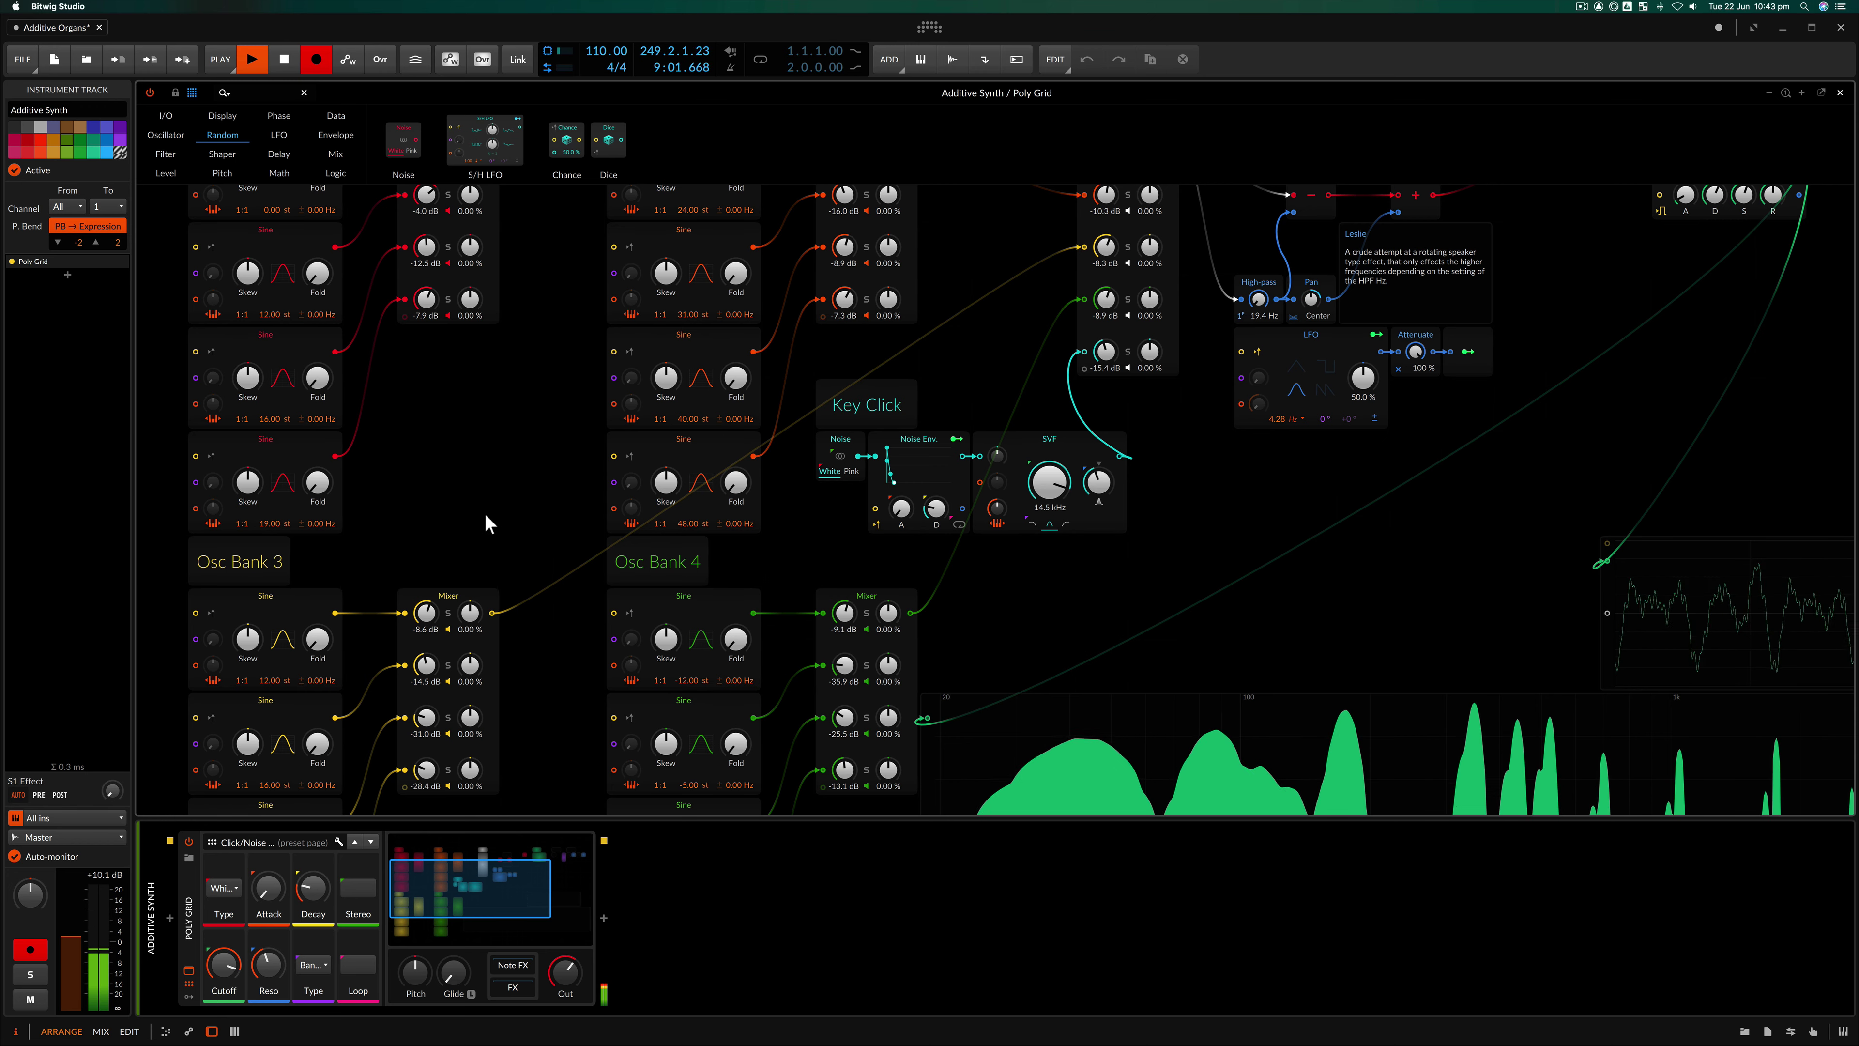
{"action": "mouse_move", "coordinate": [844, 613]}
{"action": "left_mouse_down"}
{"action": "mouse_move", "coordinate": [844, 583]}
{"action": "mouse_move", "coordinate": [845, 634]}
{"action": "left_mouse_up"}
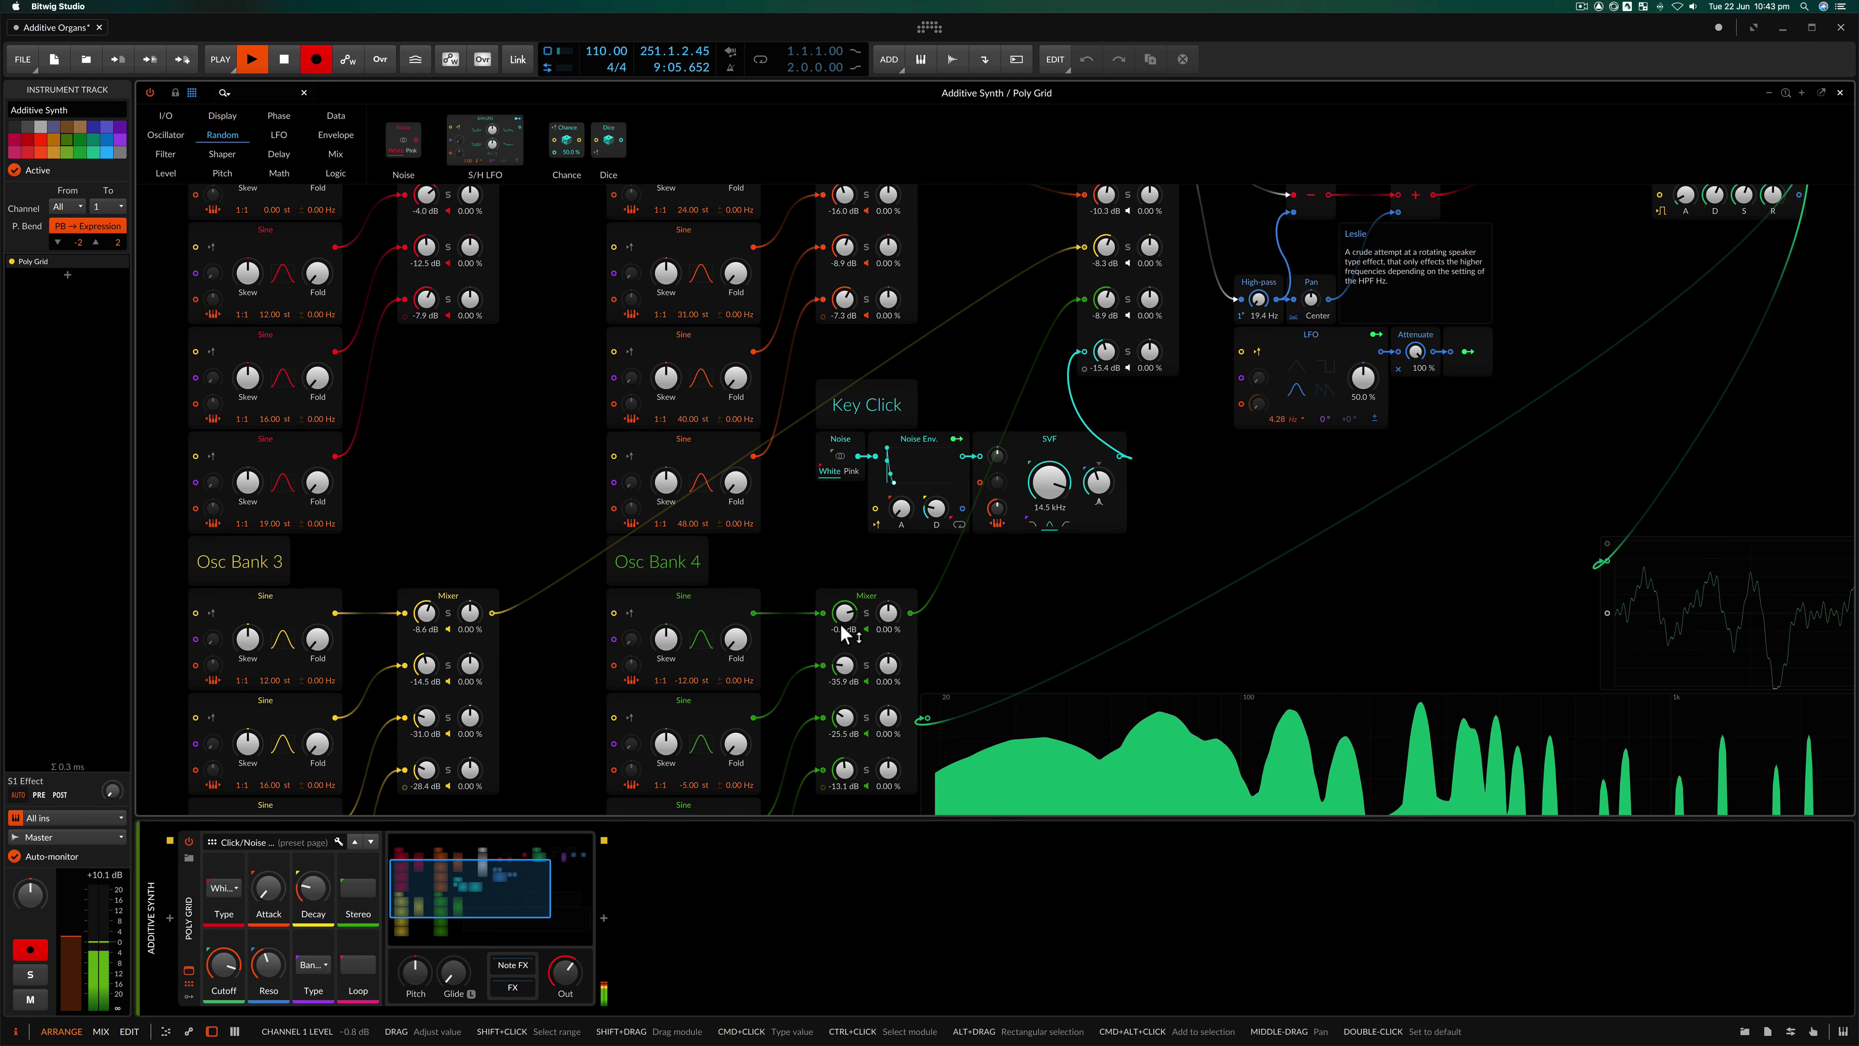
Examine the output stages, oscilloscope and spectrum display while the organ plays.
{"action": "scroll", "coordinate": [1087, 579], "scroll_direction": "right", "scroll_amount": 10}
{"action": "scroll", "coordinate": [1087, 579], "scroll_direction": "up", "scroll_amount": 6}
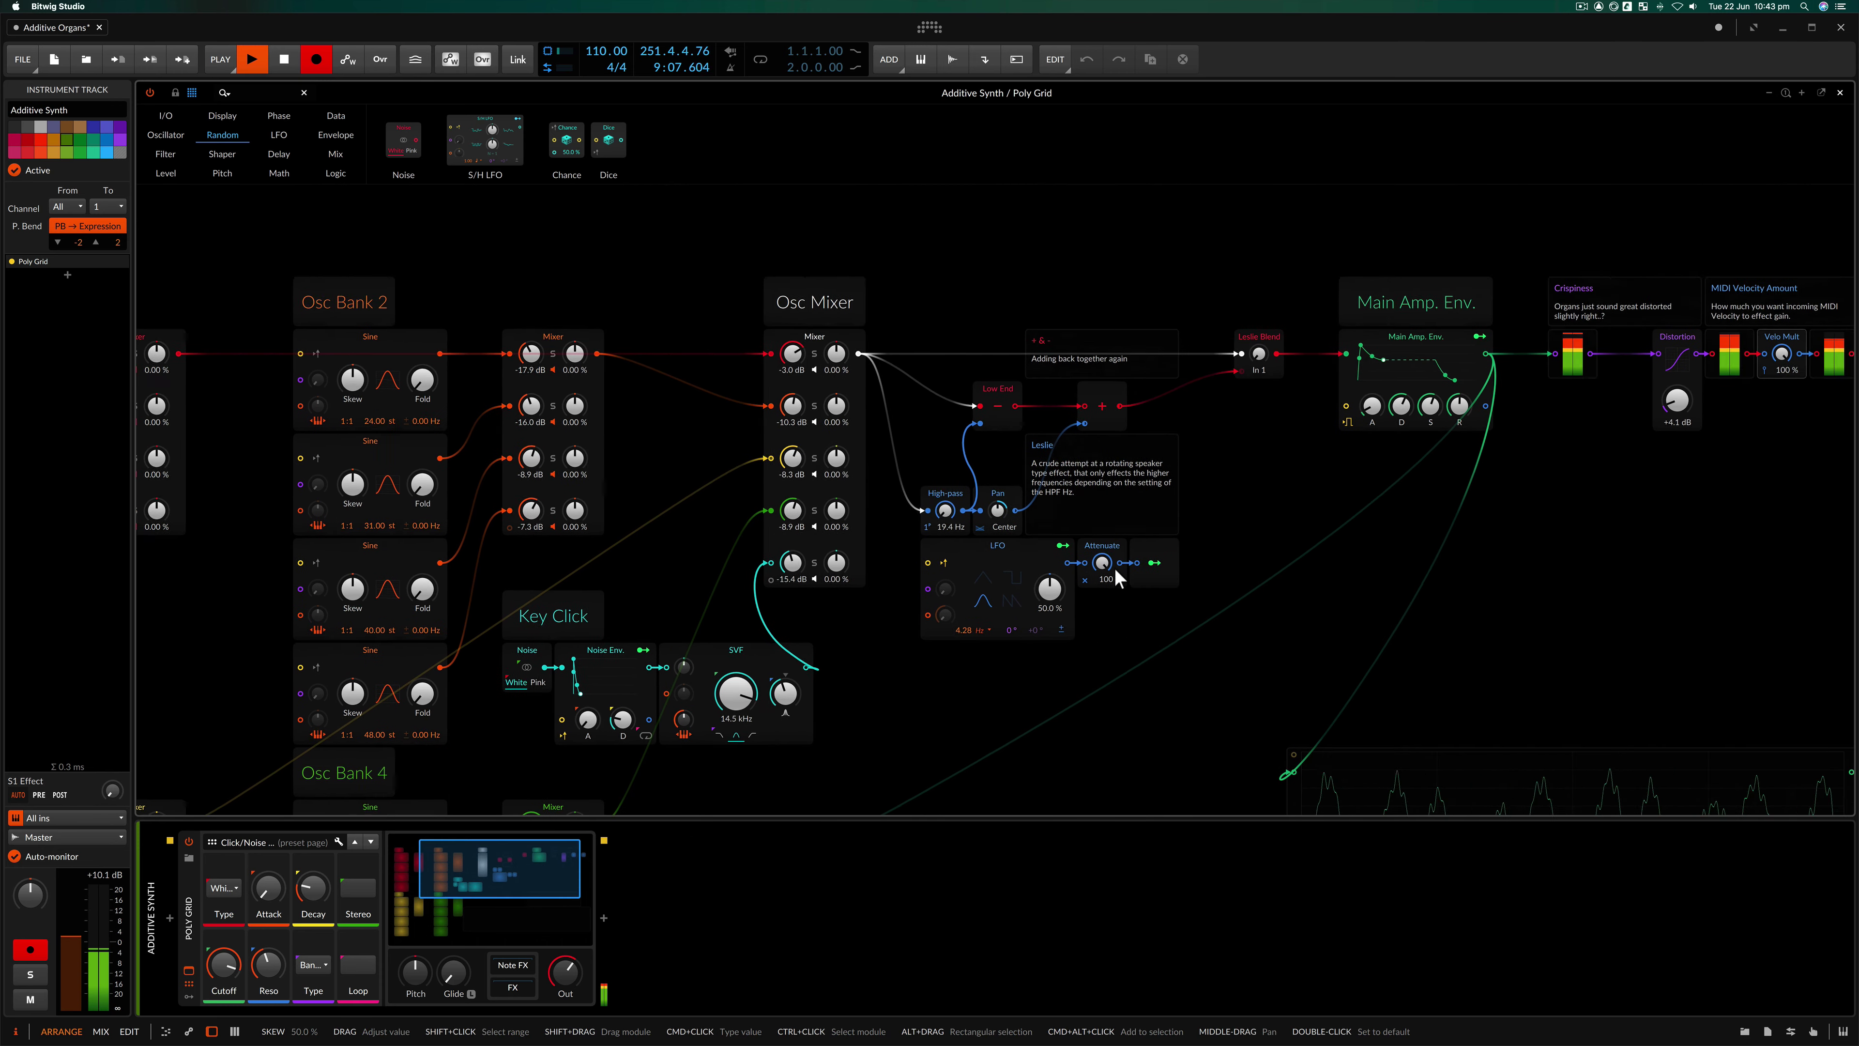
{"action": "scroll", "coordinate": [1114, 566], "scroll_direction": "right", "scroll_amount": 10}
{"action": "left_click_drag", "start_coordinate": [1063, 400], "coordinate": [1122, 487]}
{"action": "scroll", "coordinate": [1123, 487], "scroll_direction": "down", "scroll_amount": 4}
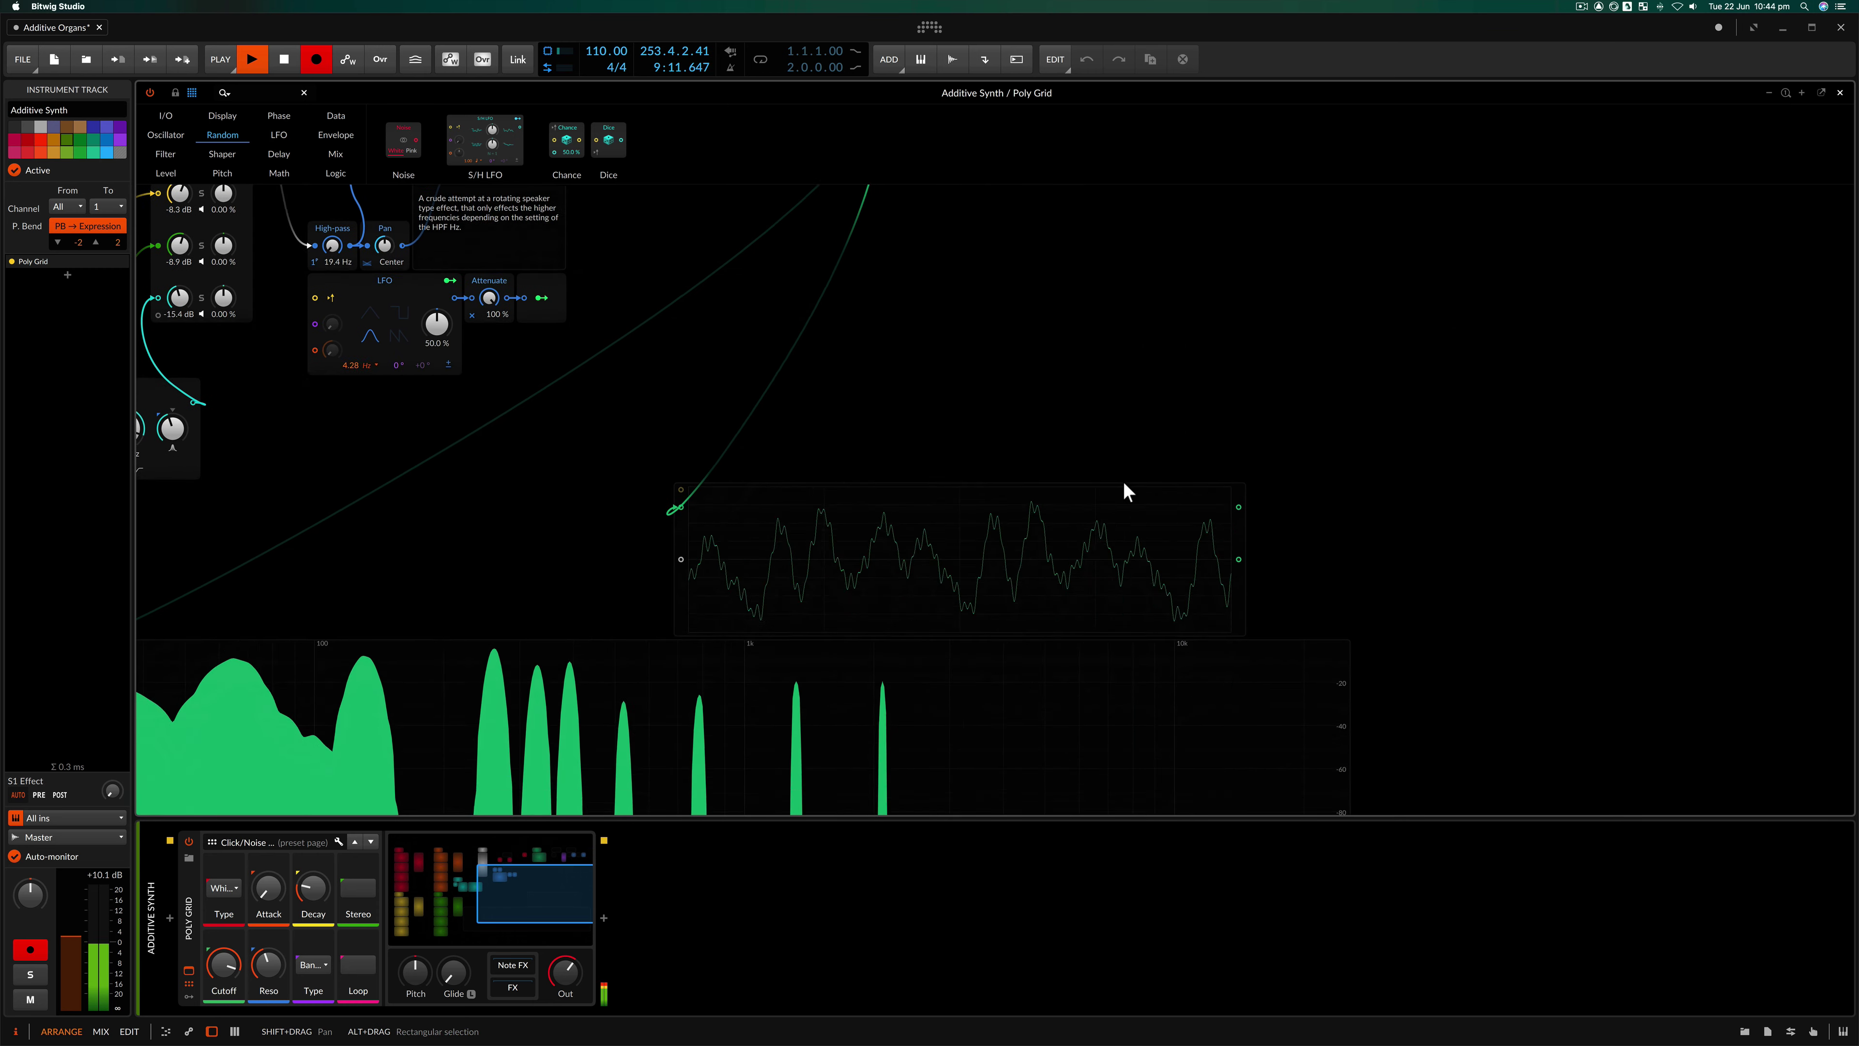
Review Poly Grid's preset remote control pages, from Organation Station to Osc Bank Mixer, in the Remote Controls Editor.
{"action": "scroll", "coordinate": [1125, 487], "scroll_direction": "down", "scroll_amount": 2}
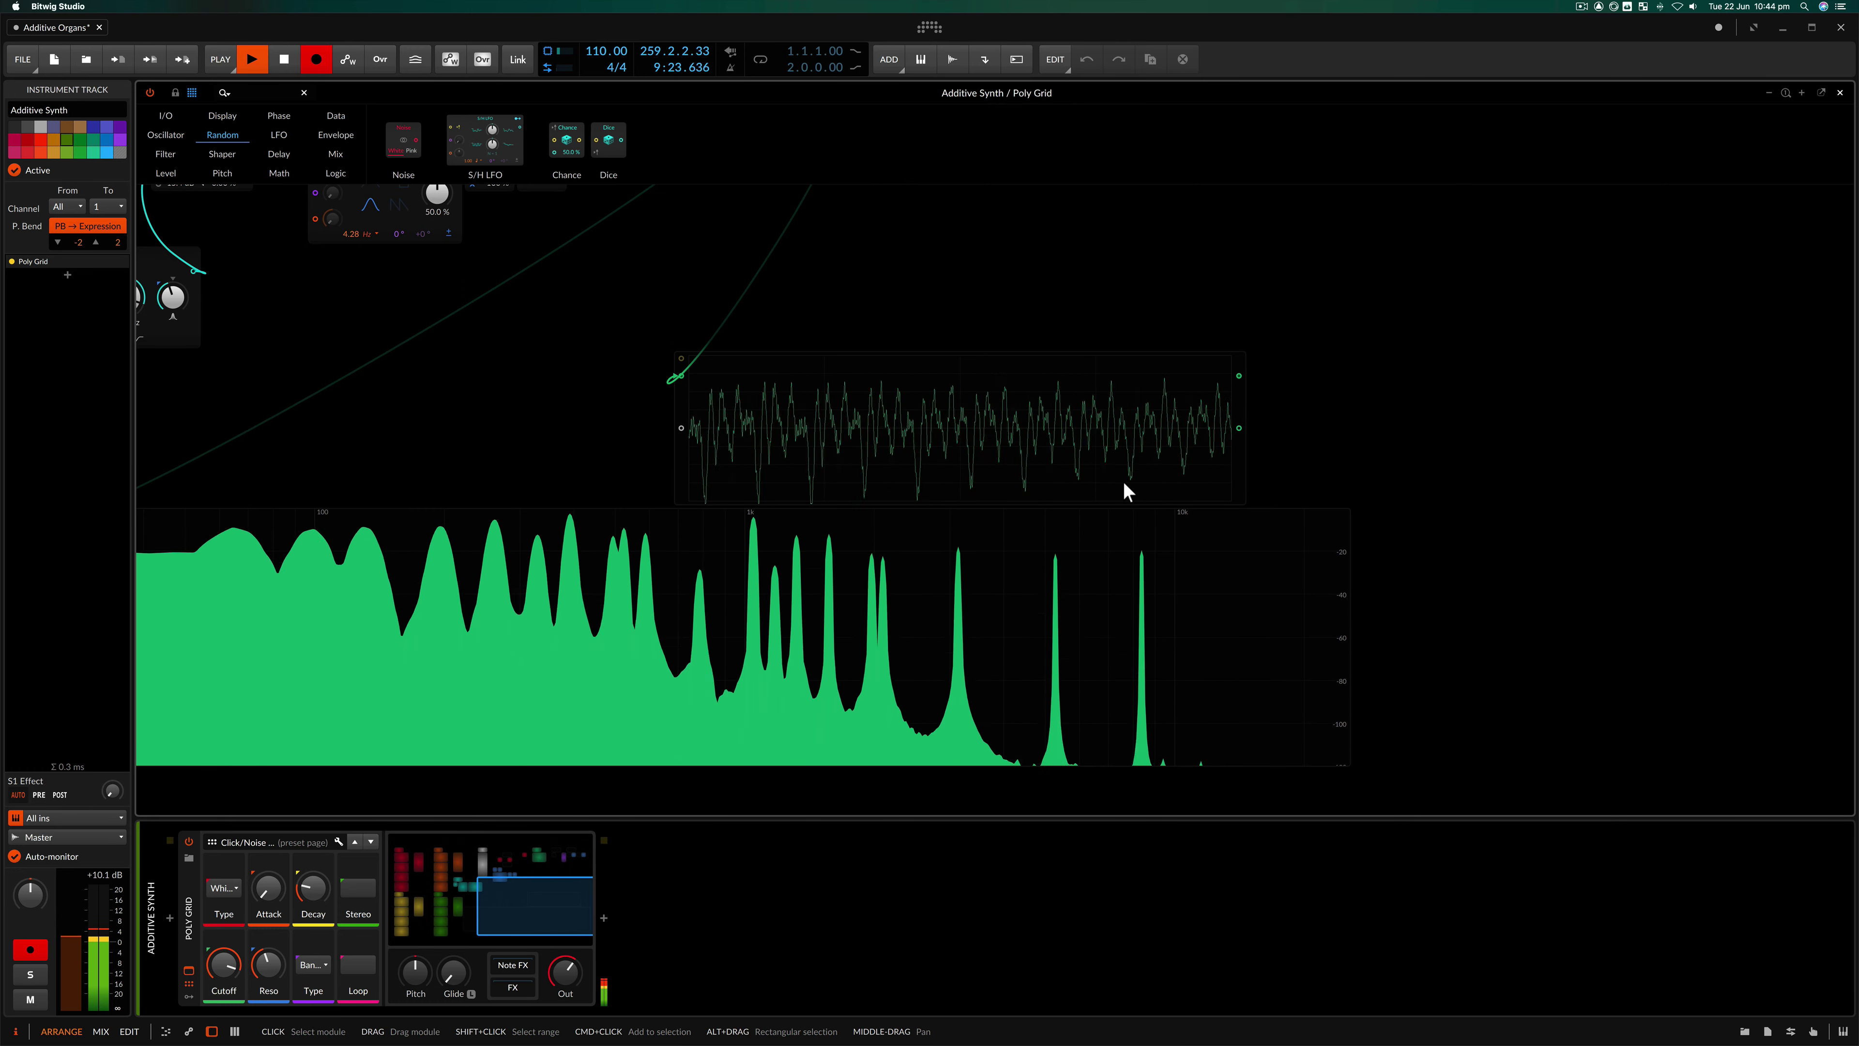
{"action": "scroll", "coordinate": [549, 454], "scroll_direction": "left", "scroll_amount": 5}
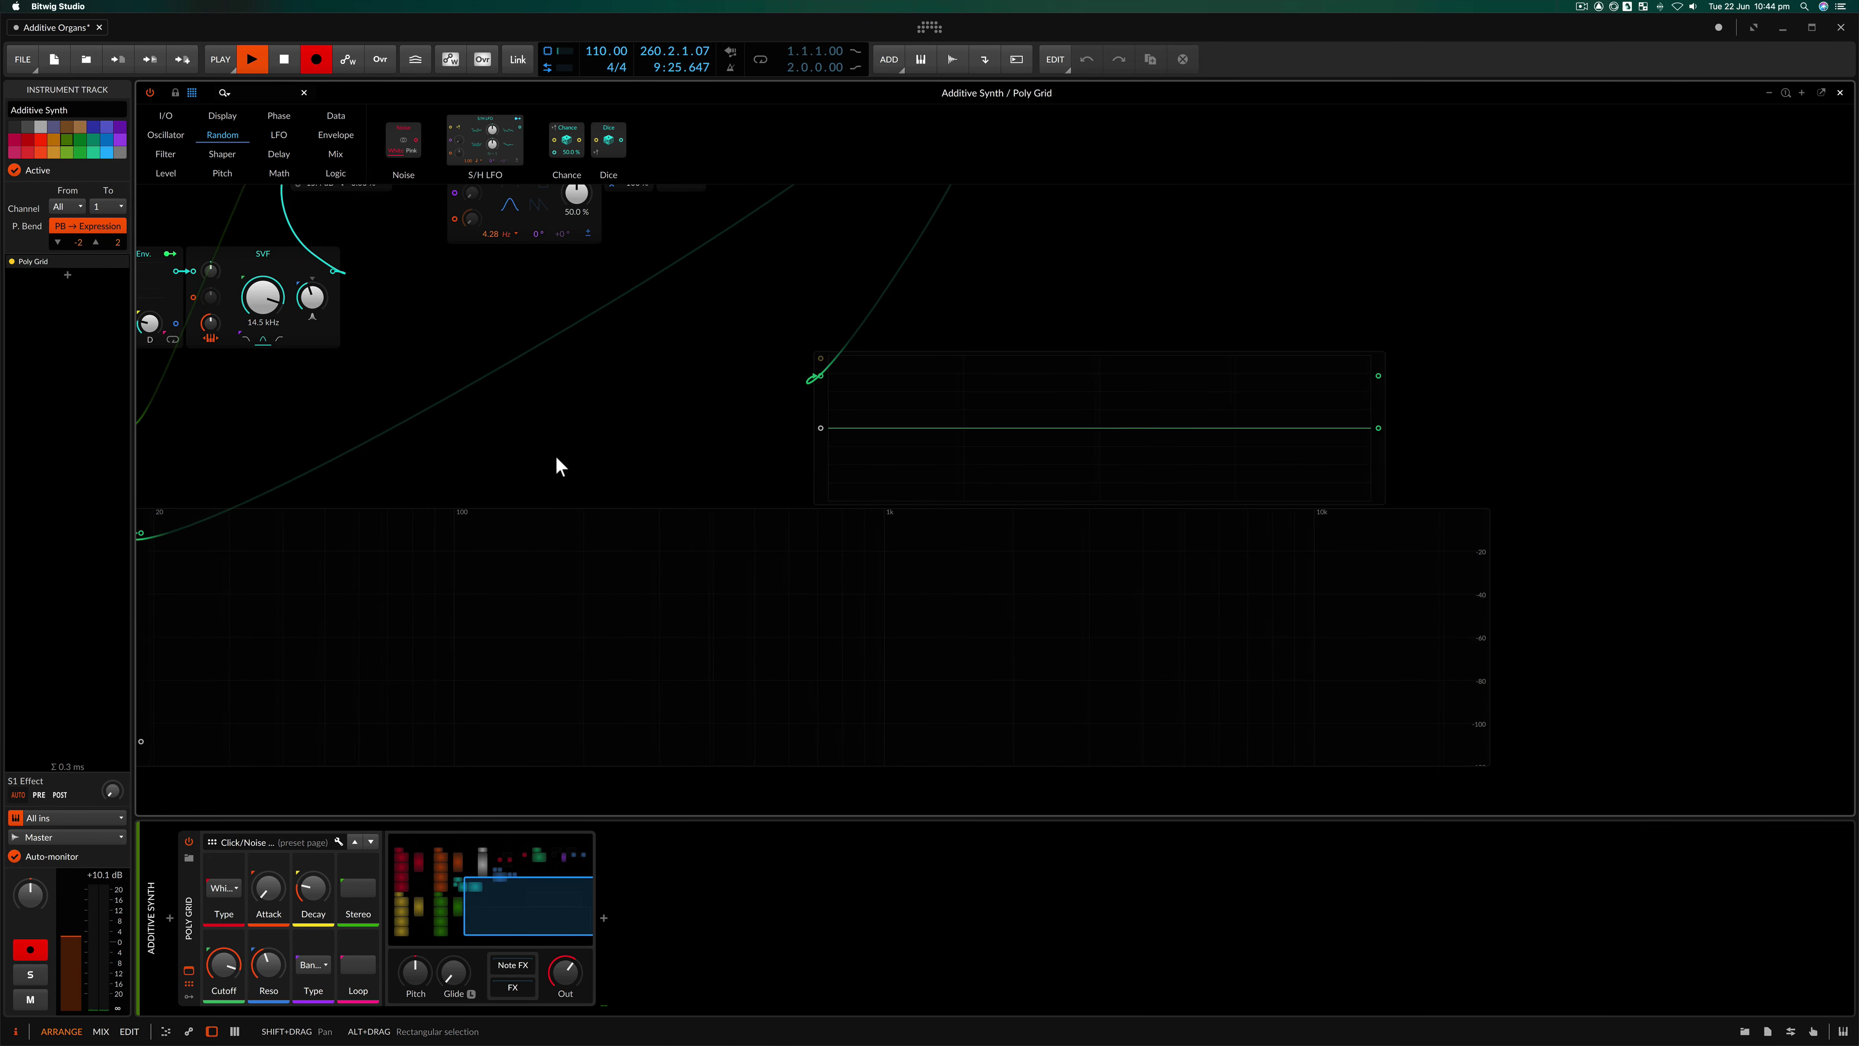
{"action": "scroll", "coordinate": [555, 467], "scroll_direction": "left", "scroll_amount": 15}
{"action": "scroll", "coordinate": [555, 466], "scroll_direction": "up", "scroll_amount": 5}
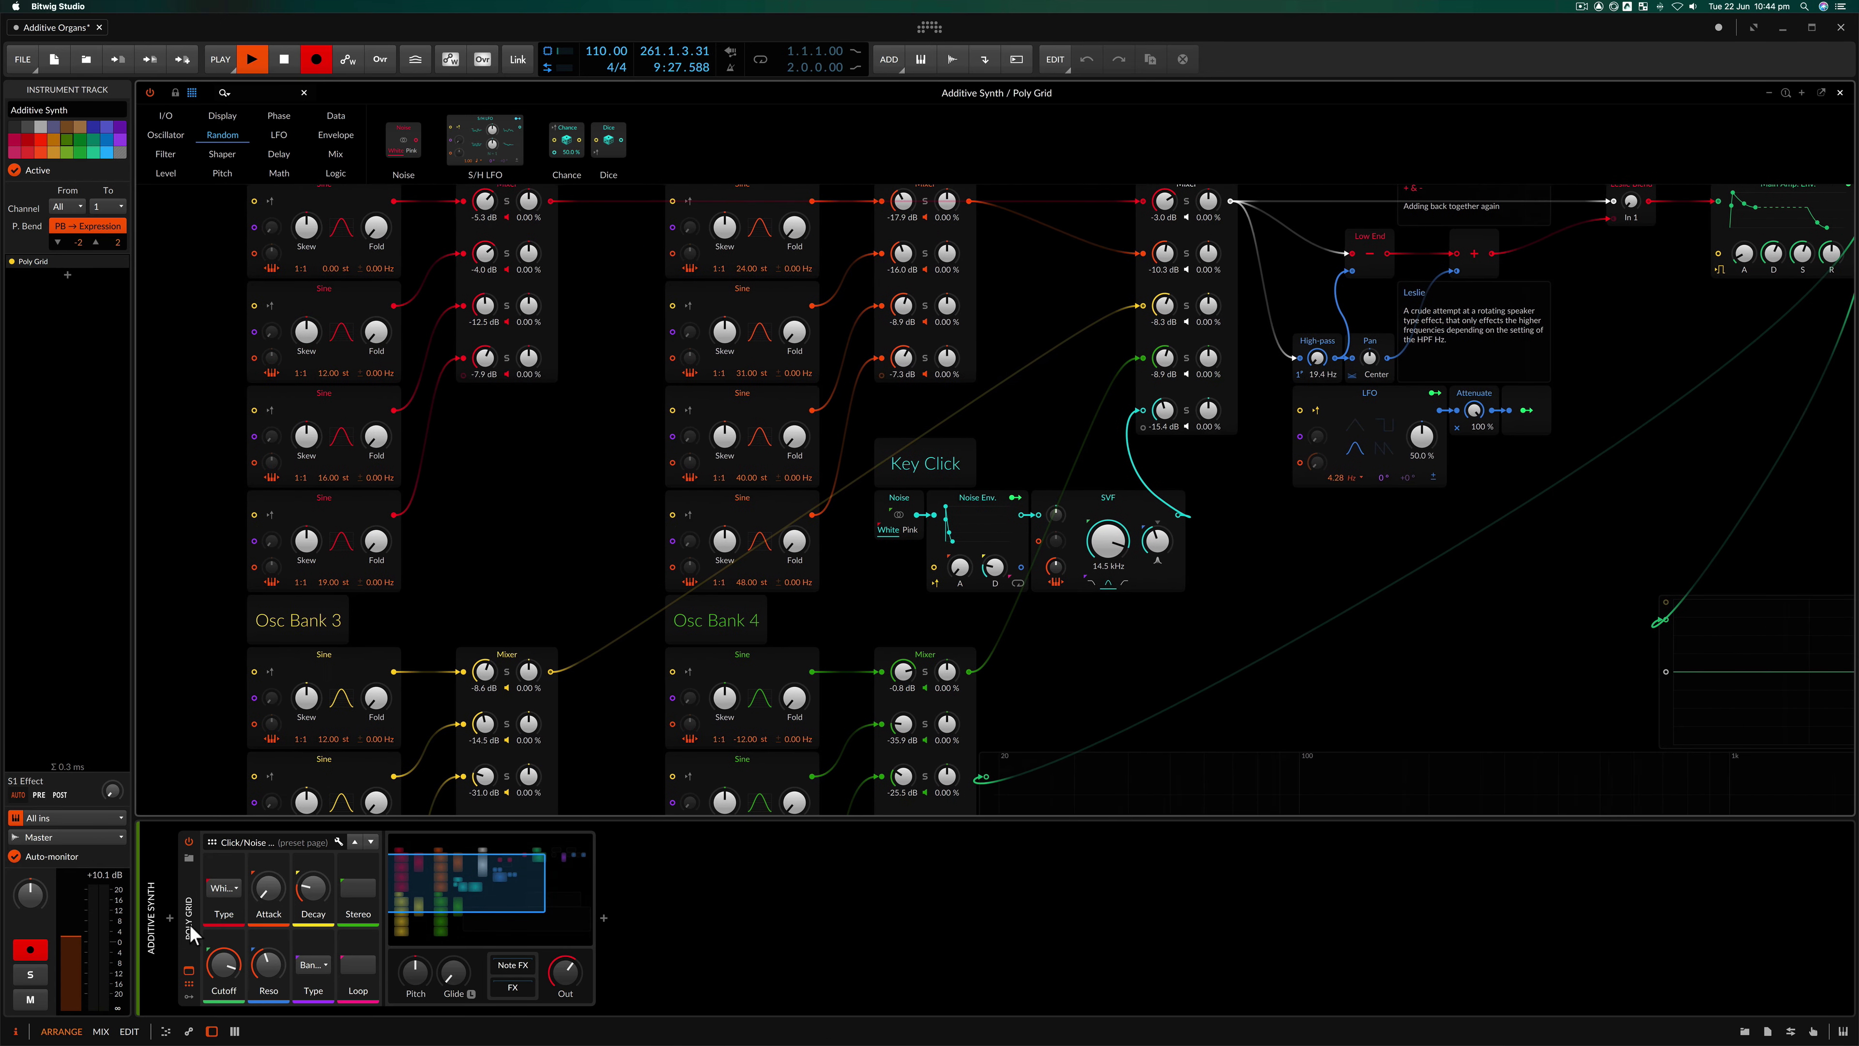
{"action": "left_click", "coordinate": [190, 983]}
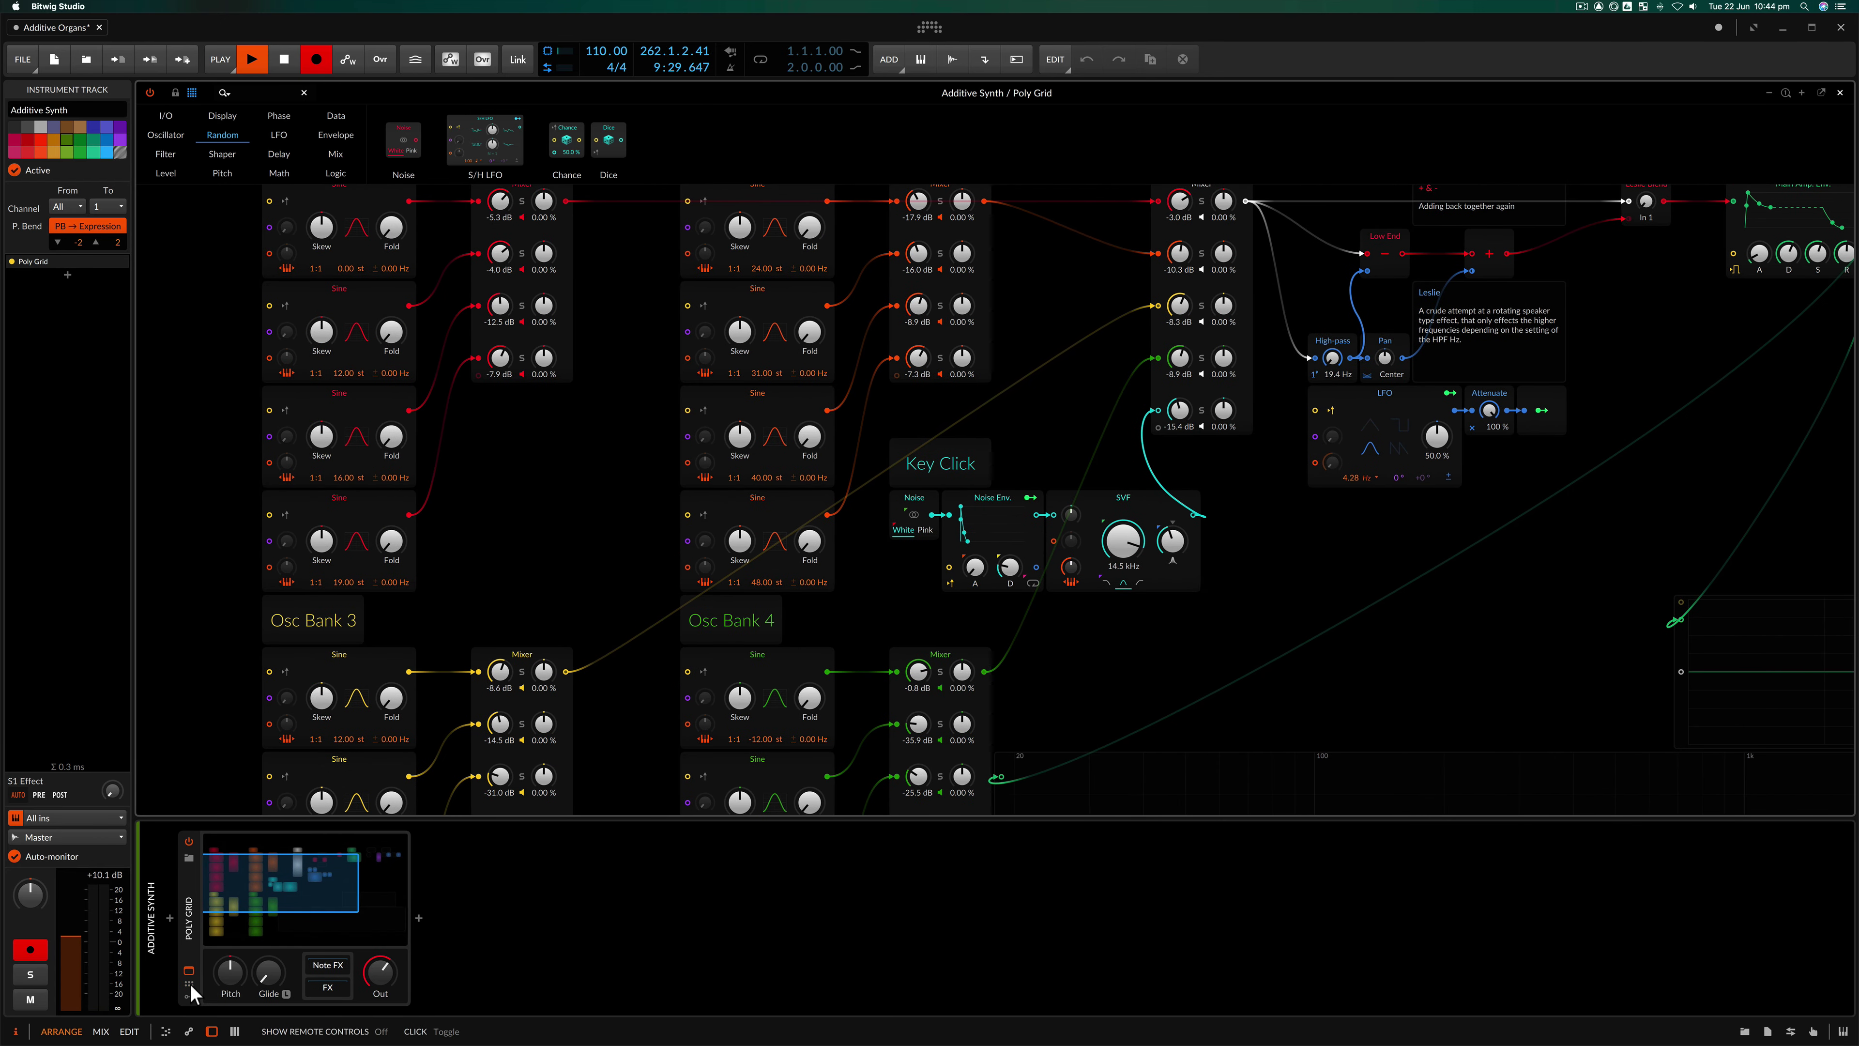
{"action": "left_click", "coordinate": [189, 983]}
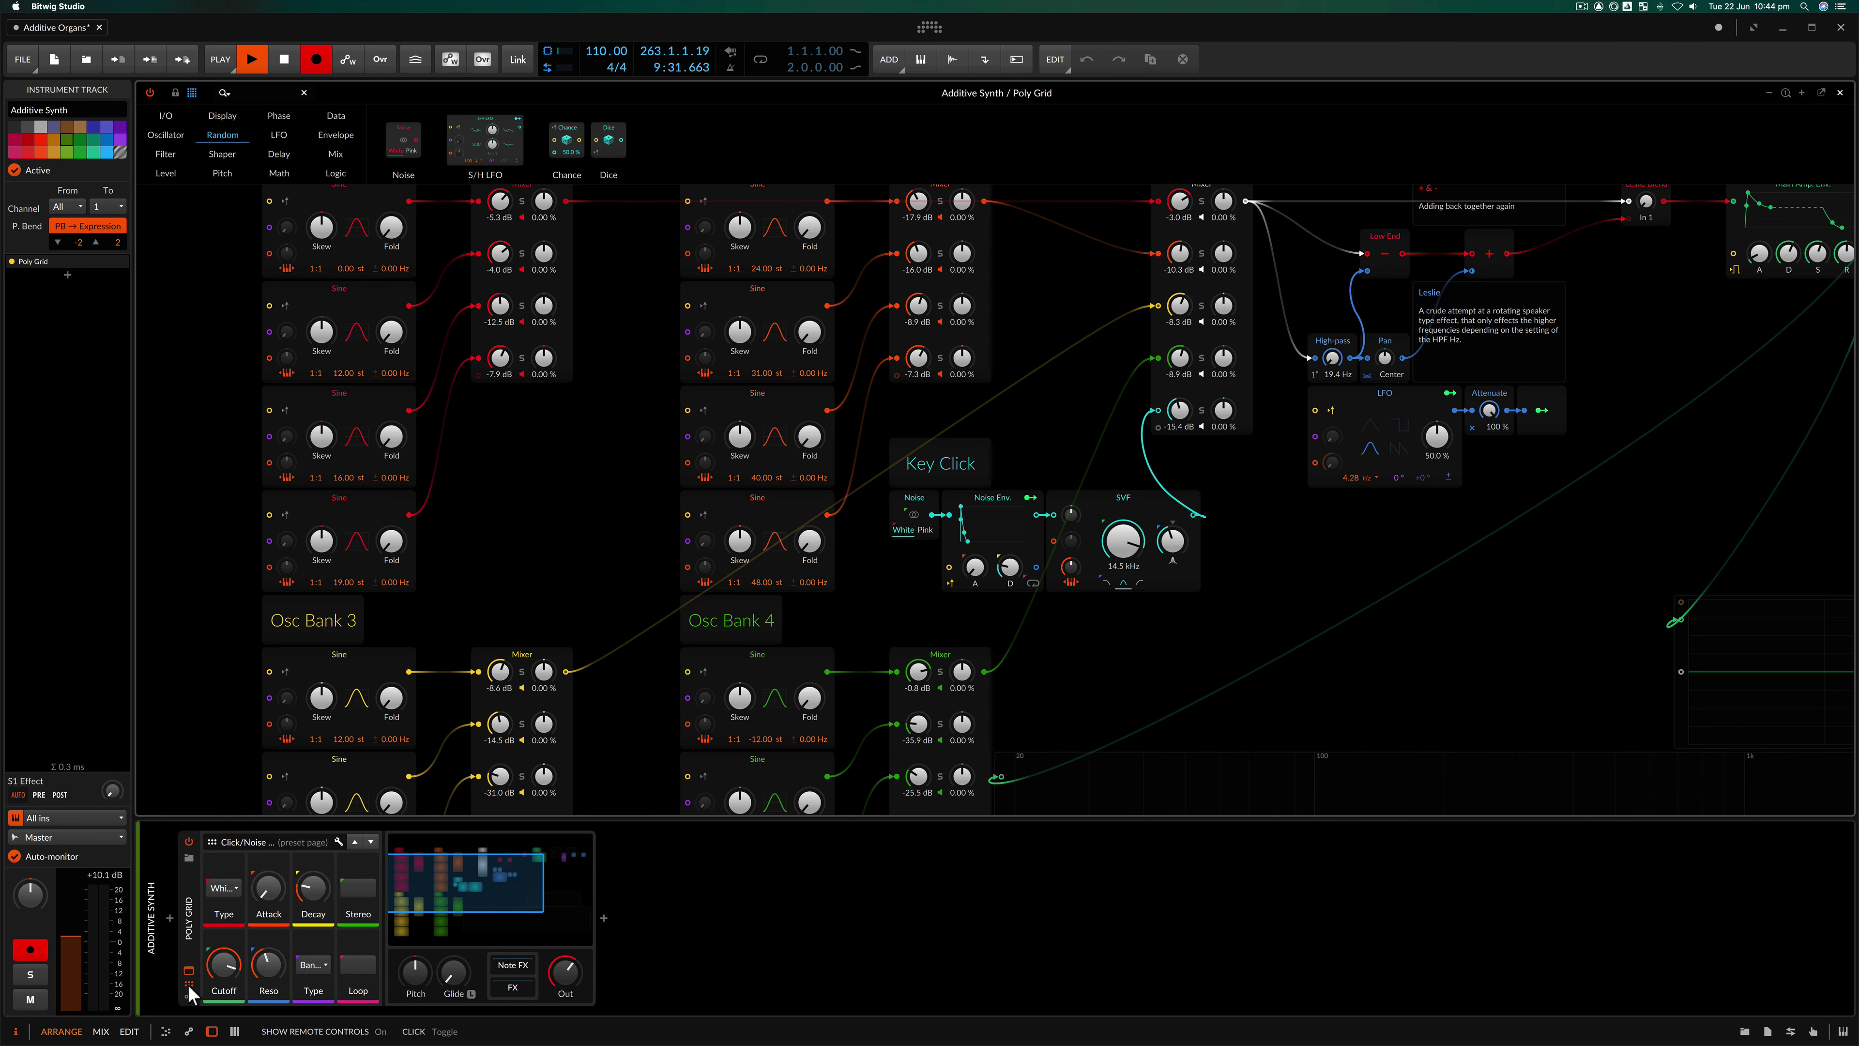
{"action": "left_click", "coordinate": [338, 842]}
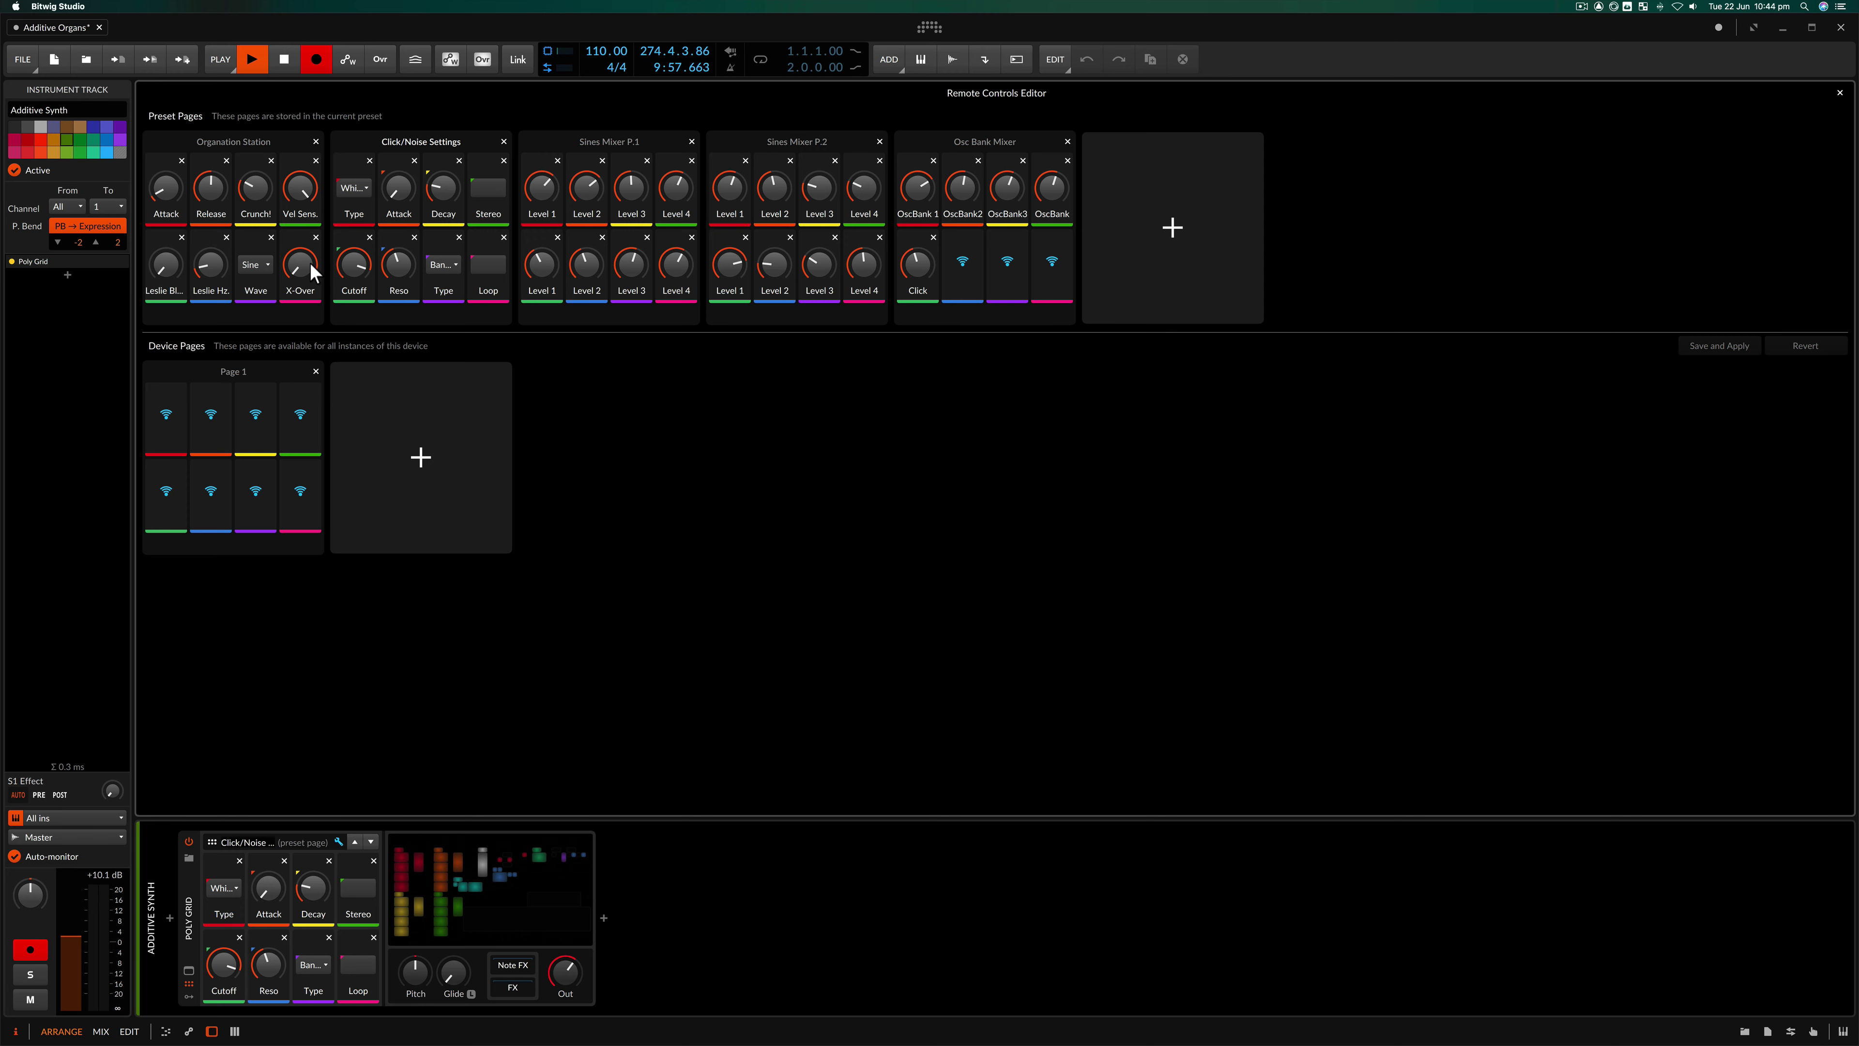
{"action": "left_click", "coordinate": [1839, 94]}
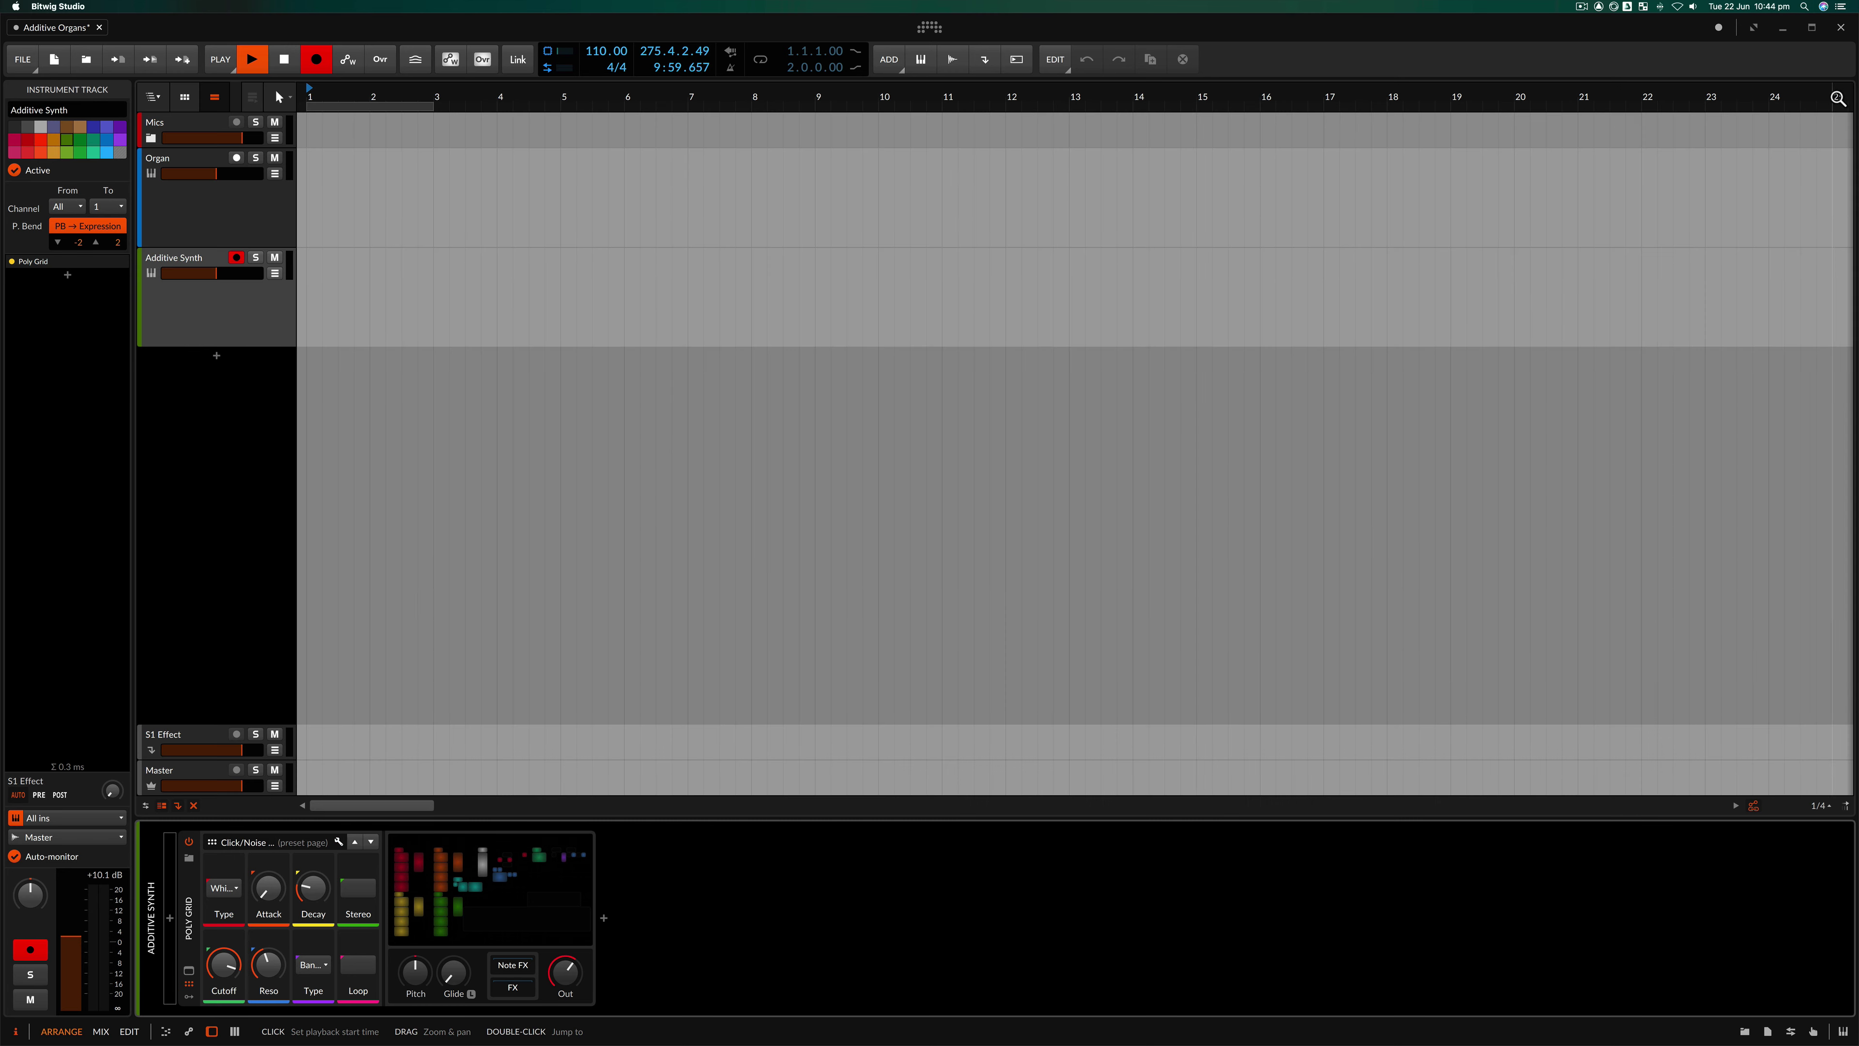
Show the Organation Station remote controls page and reopen the Poly Grid patch at the mixer, Leslie and envelope modules.
{"action": "left_click", "coordinate": [356, 844]}
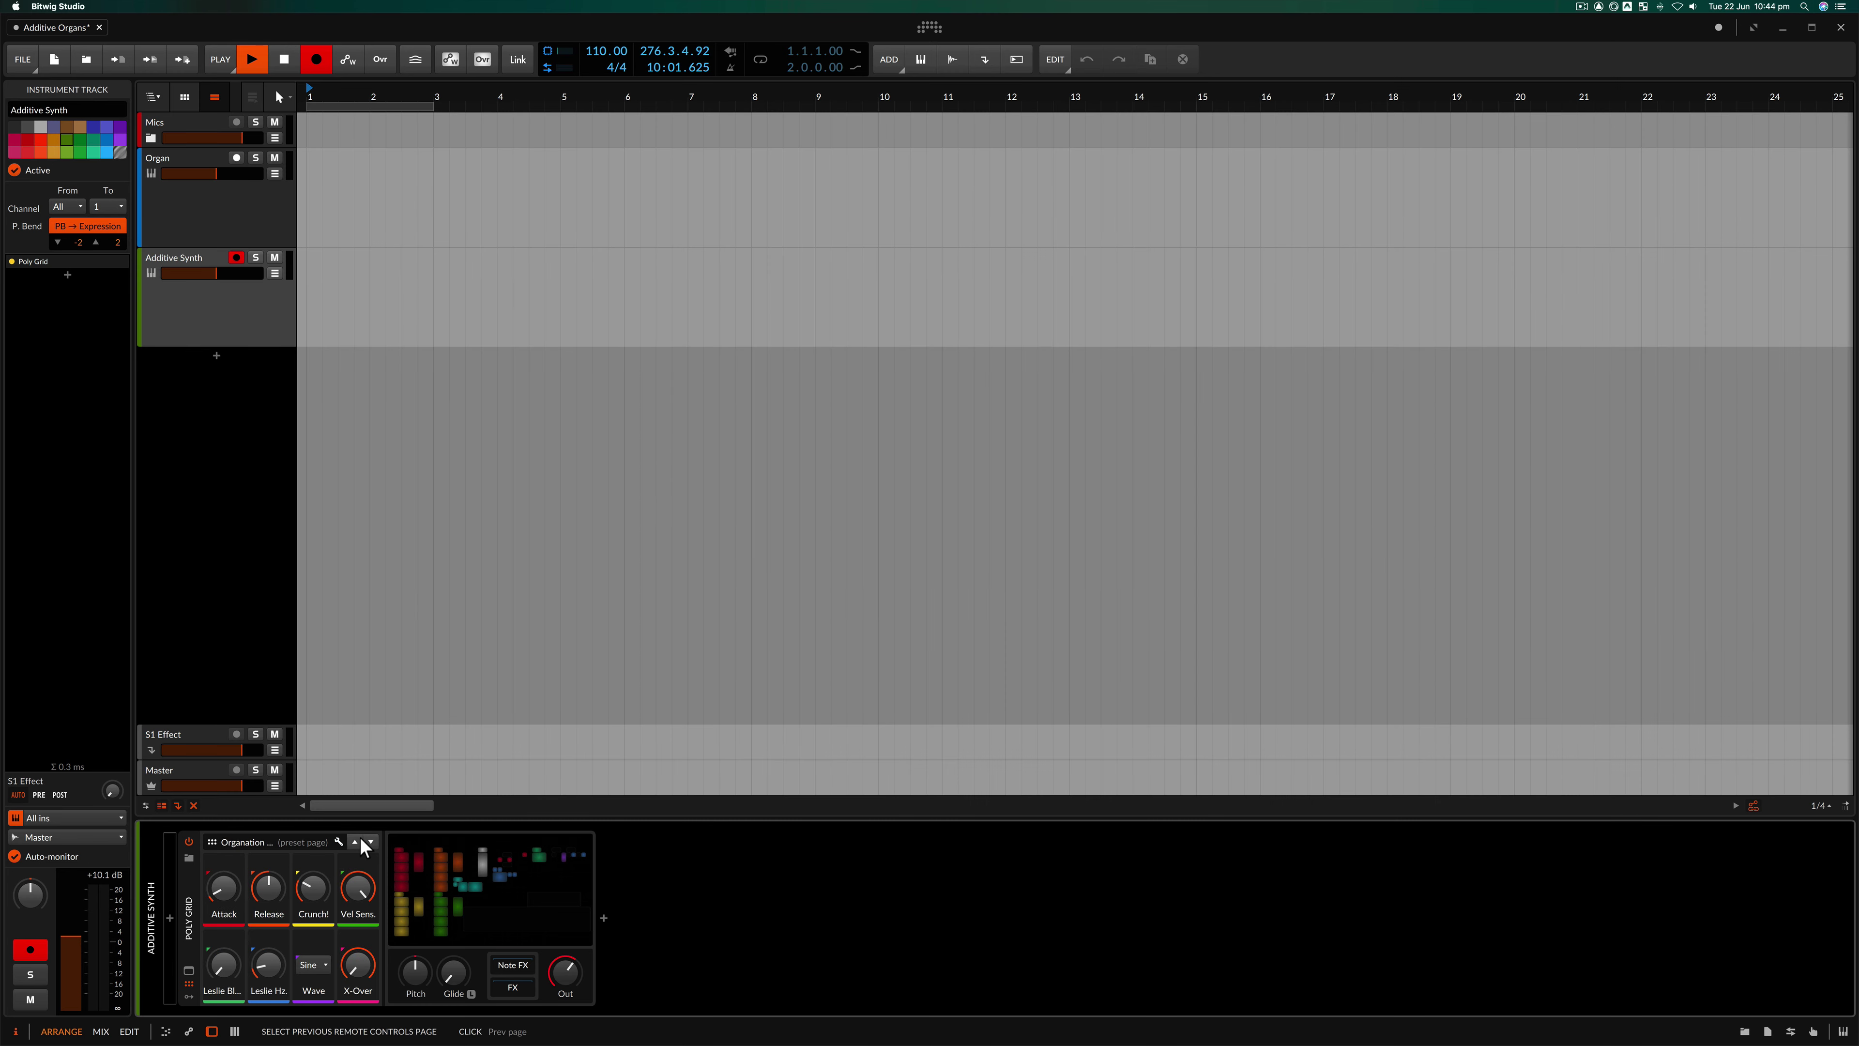
{"action": "left_click", "coordinate": [465, 886]}
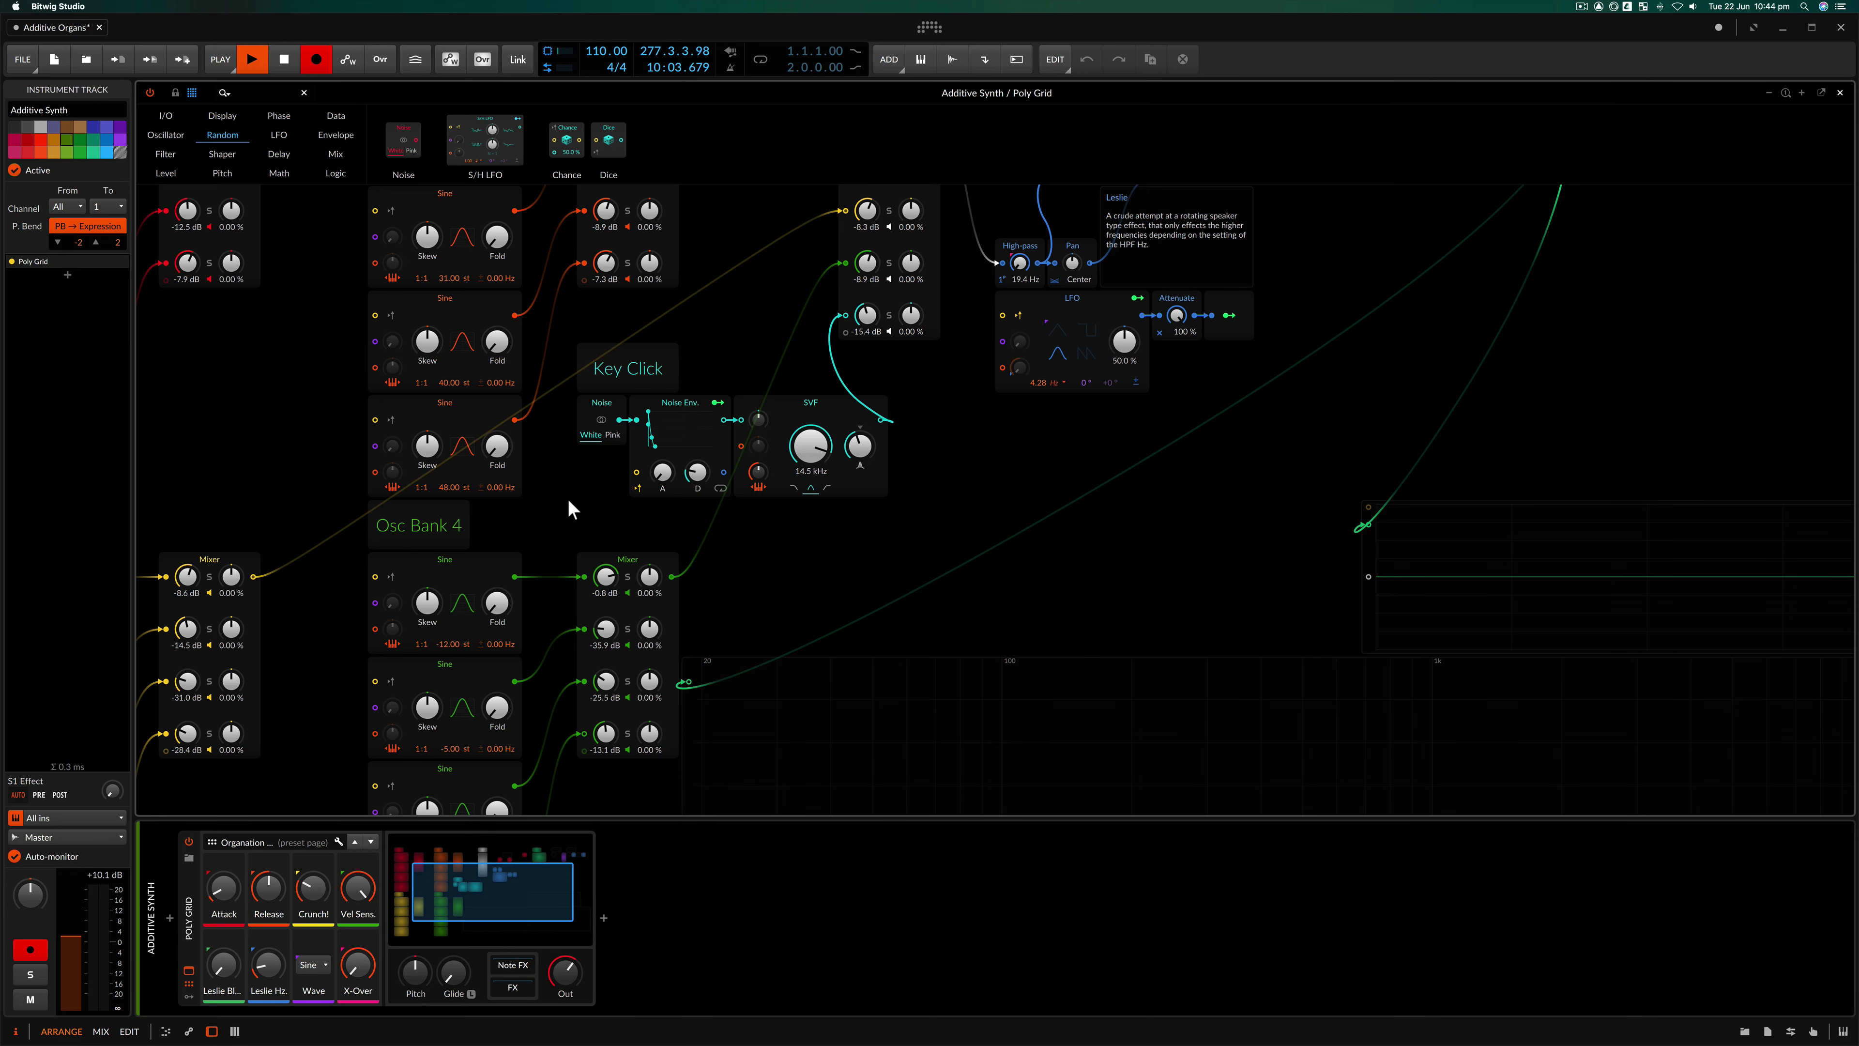
{"action": "scroll", "coordinate": [519, 582], "scroll_direction": "up", "scroll_amount": 5}
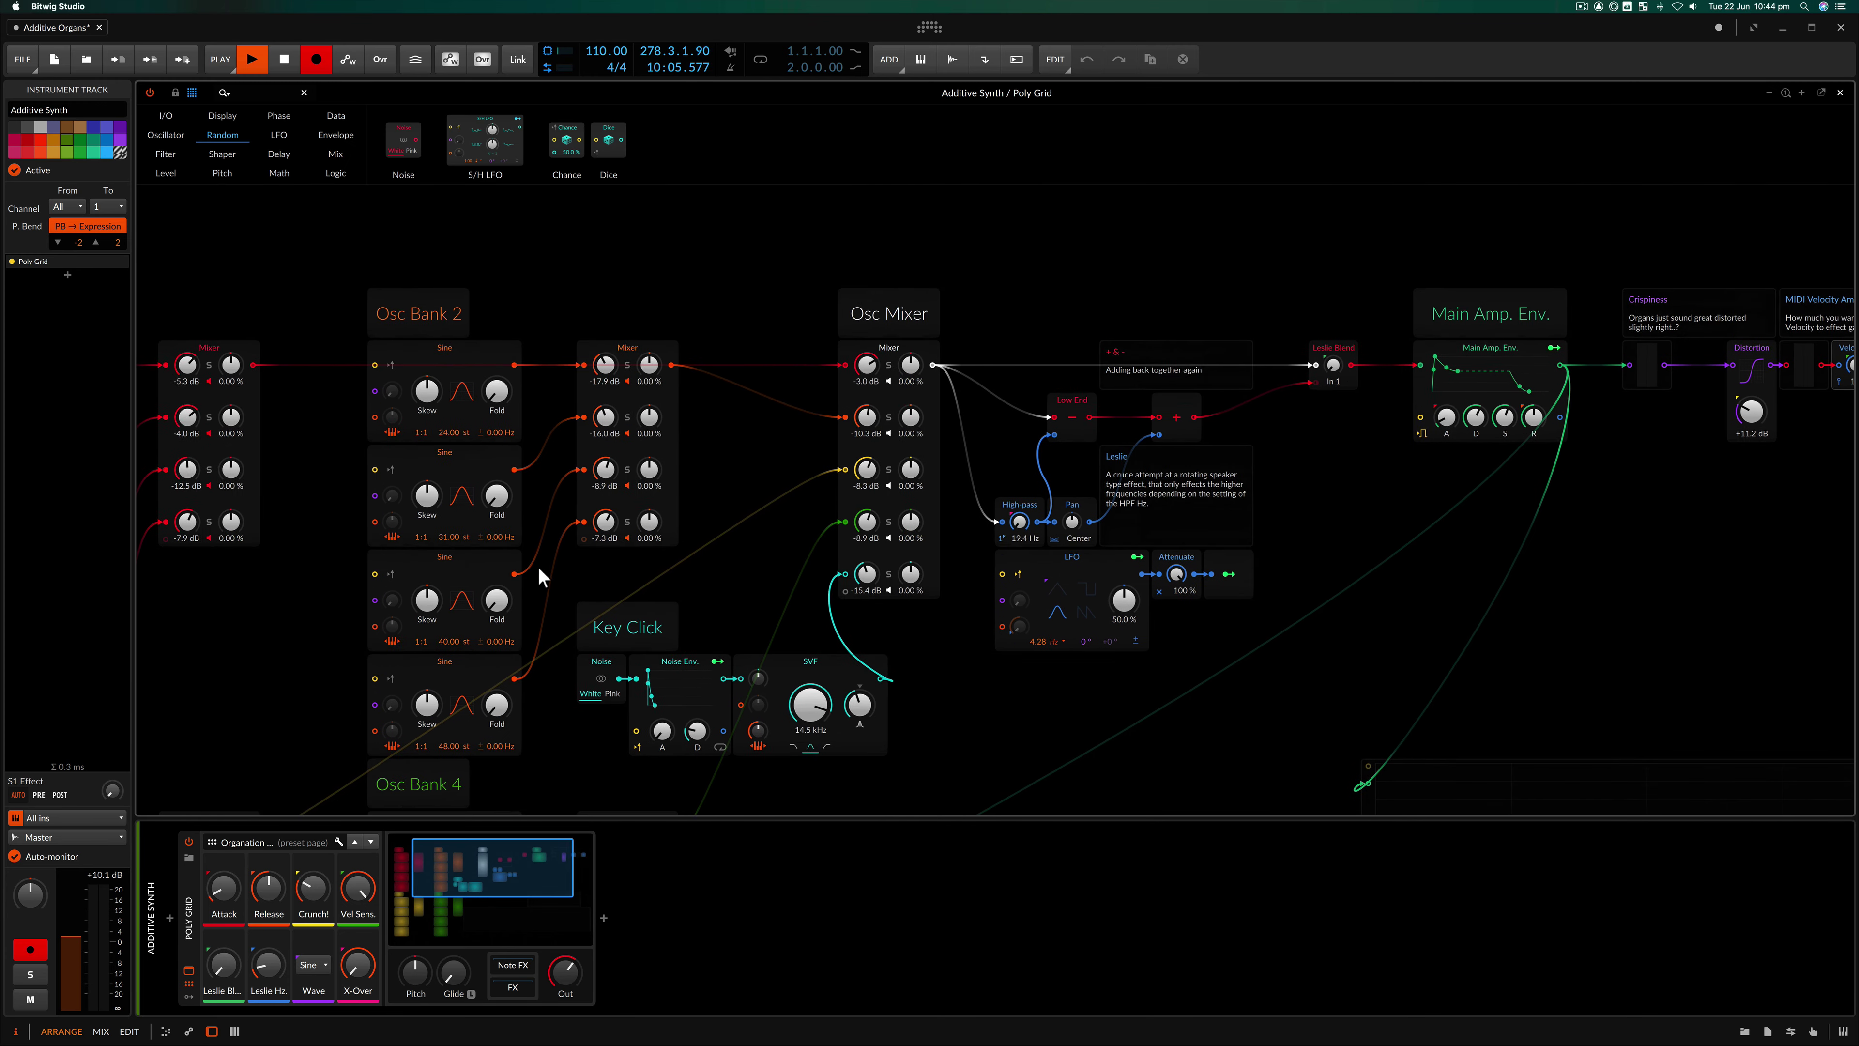
{"action": "scroll", "coordinate": [540, 578], "scroll_direction": "right", "scroll_amount": 4}
{"action": "scroll", "coordinate": [538, 568], "scroll_direction": "down", "scroll_amount": 3}
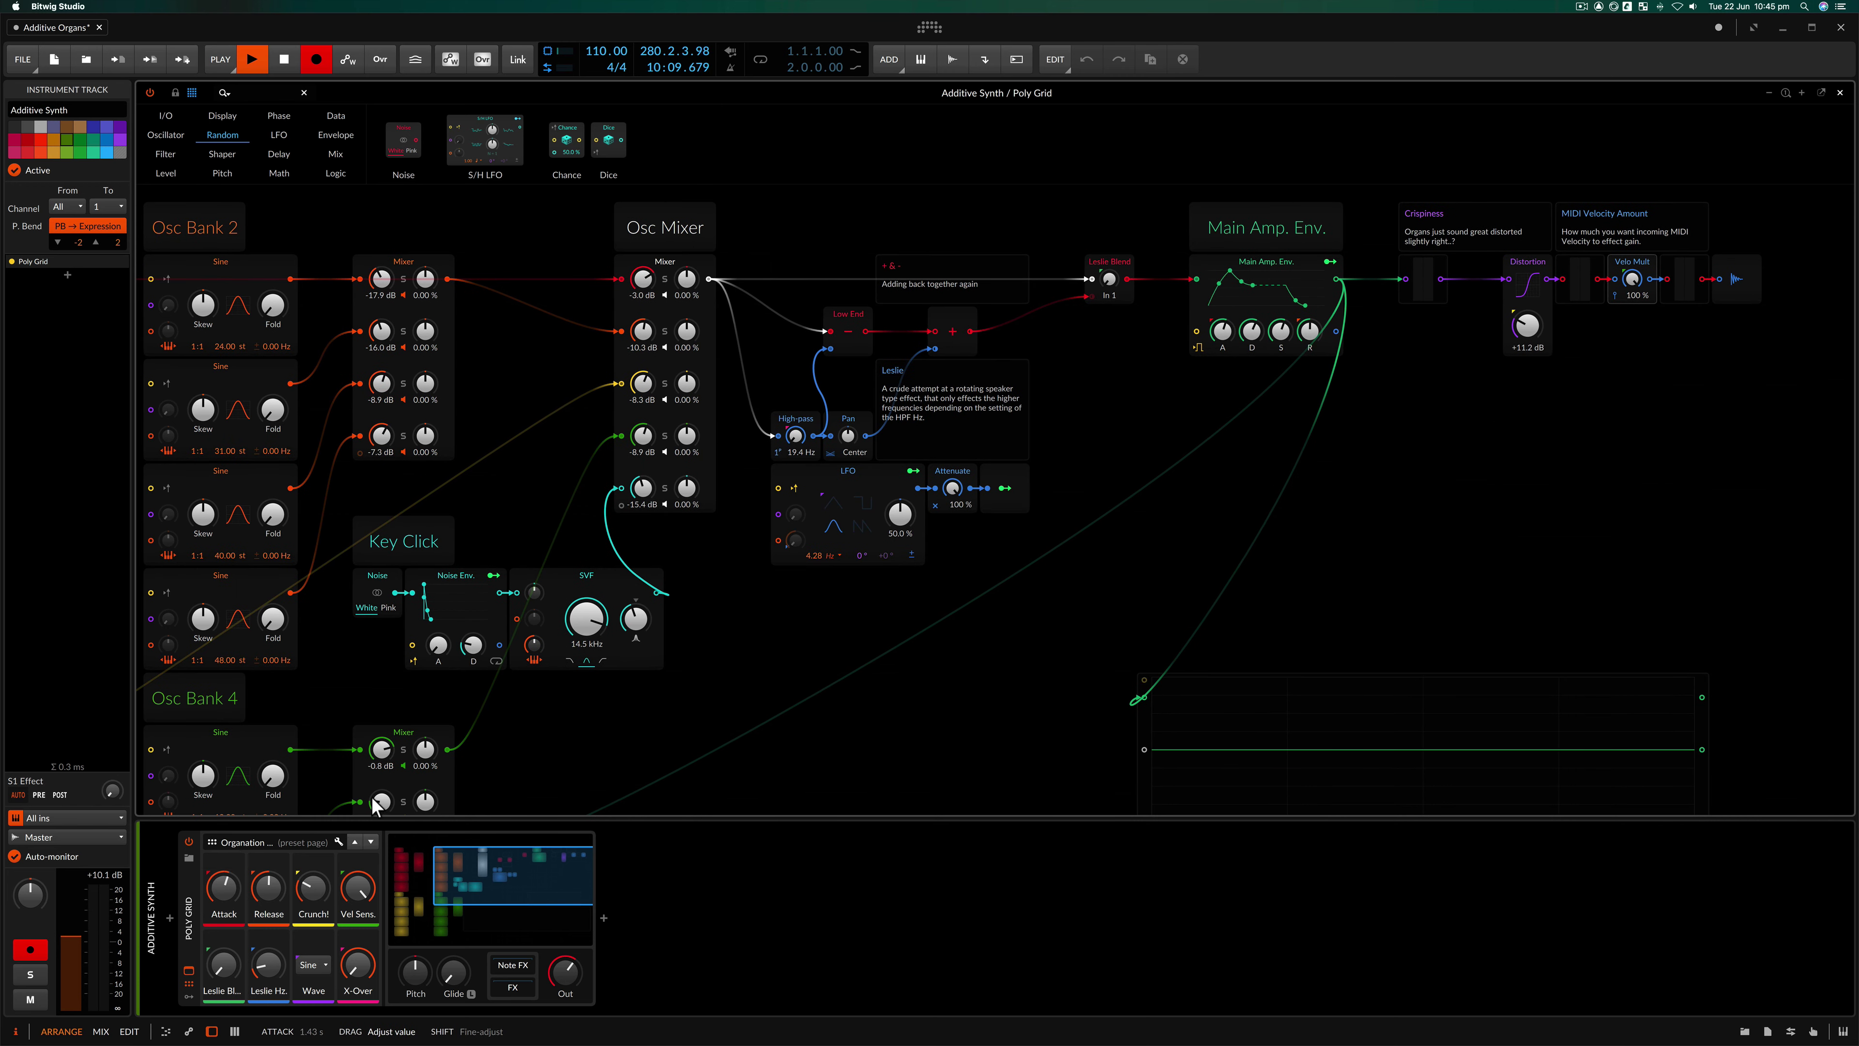
Shorten the Attack and raise Crunch! to +13.5 dB with the Organation Station remote controls.
{"action": "left_click_drag", "start_coordinate": [241, 877], "coordinate": [240, 948]}
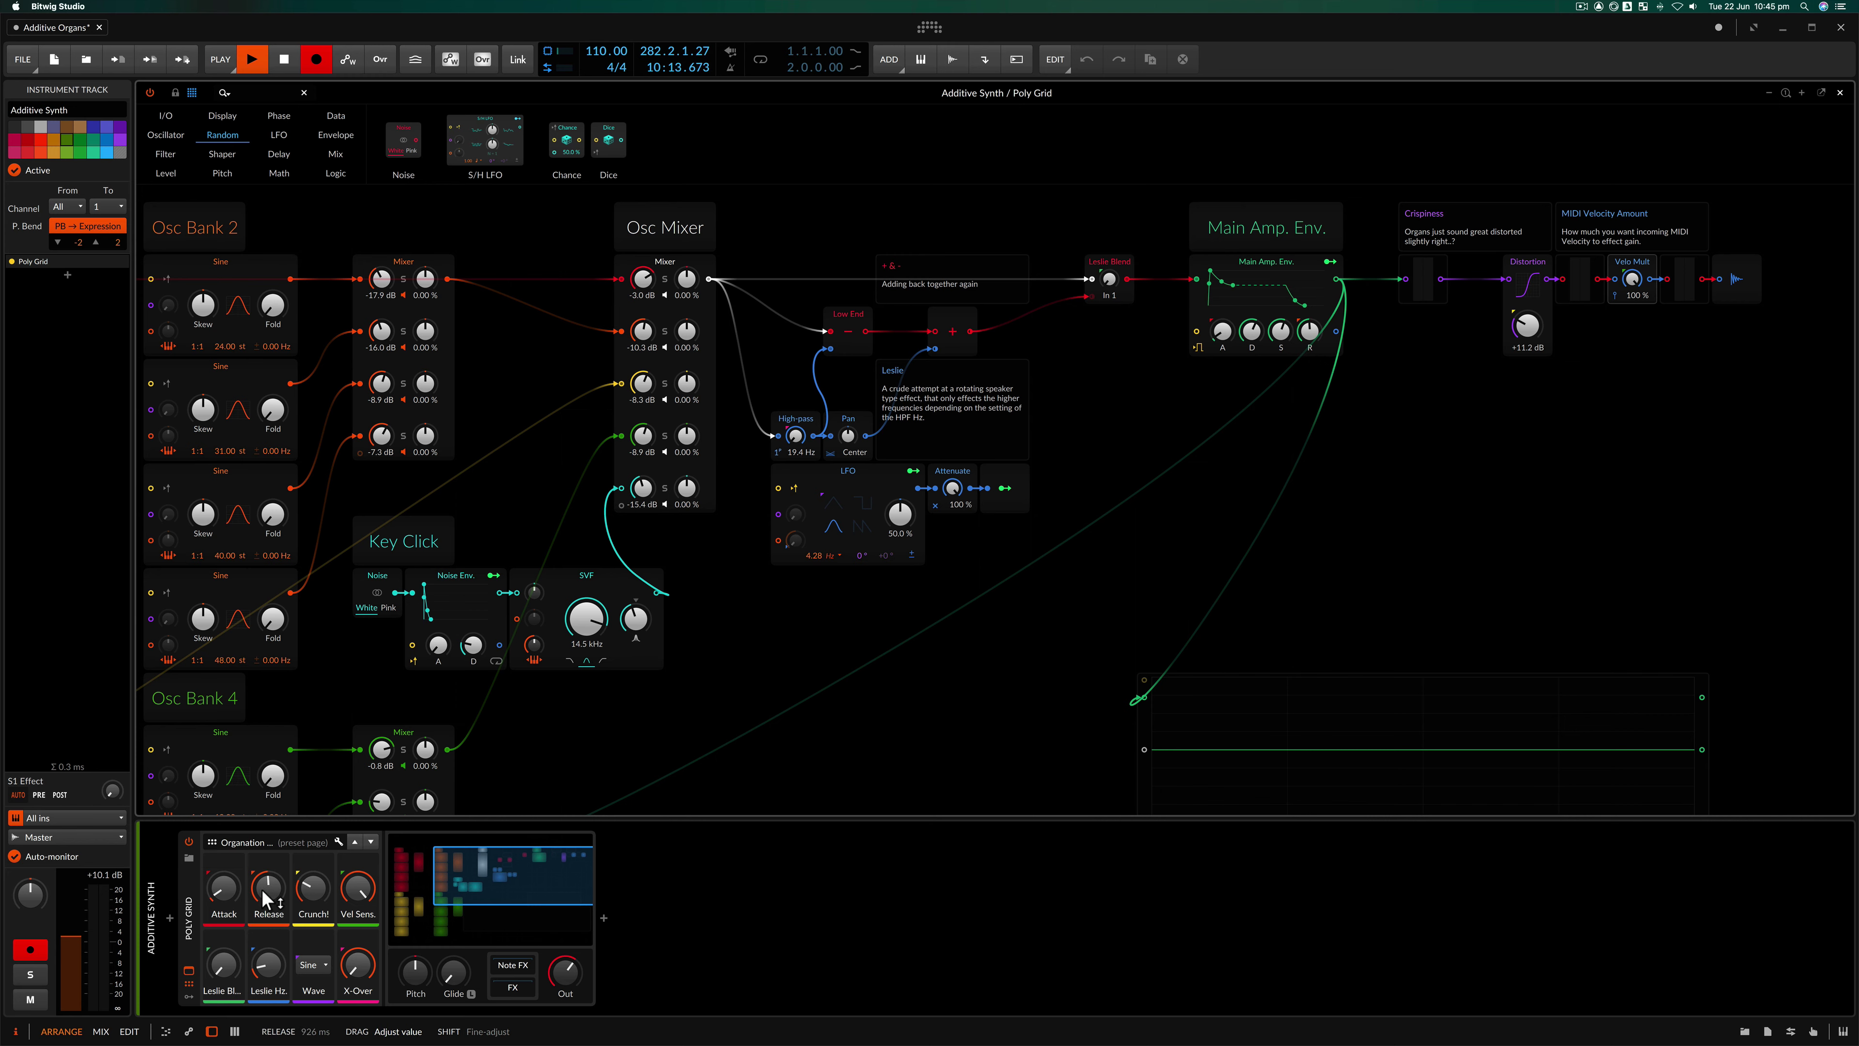
{"action": "left_click_drag", "start_coordinate": [313, 889], "coordinate": [313, 828]}
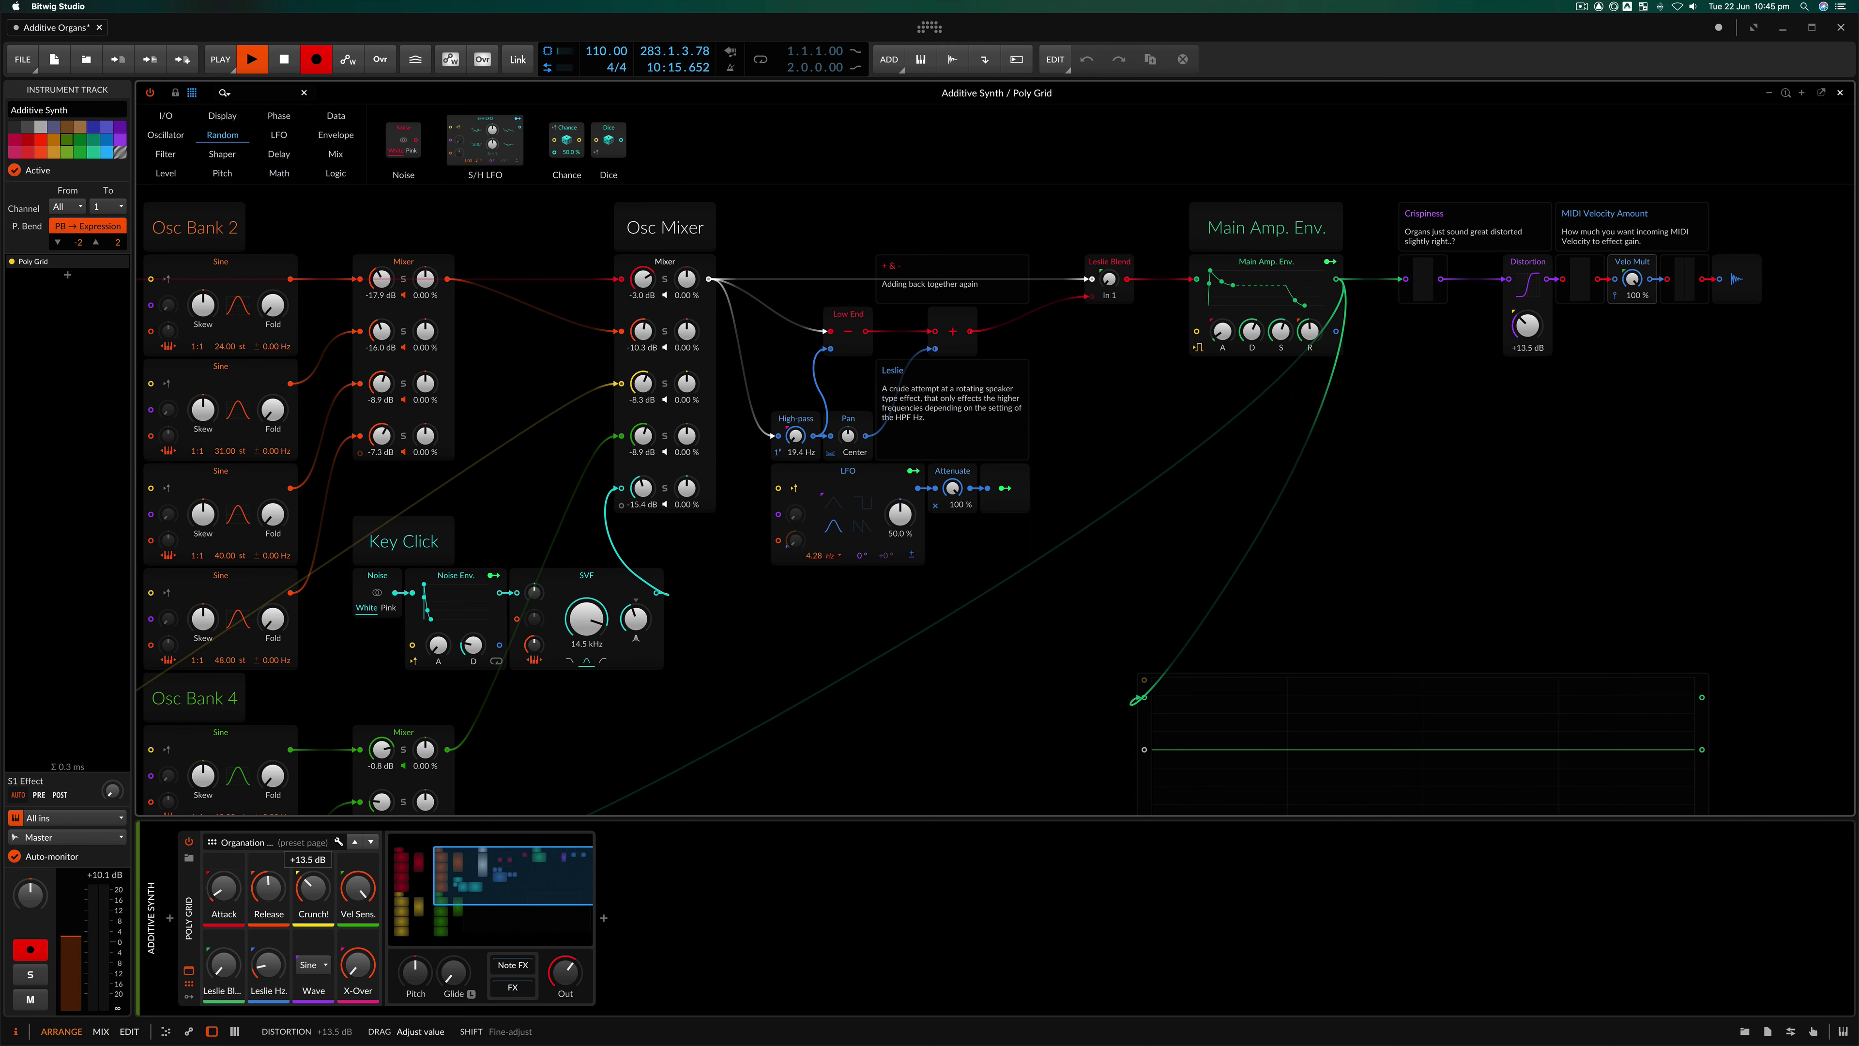
{"action": "mouse_move", "coordinate": [360, 887]}
{"action": "left_mouse_down"}
{"action": "mouse_move", "coordinate": [361, 927]}
{"action": "mouse_move", "coordinate": [361, 888]}
{"action": "left_mouse_up"}
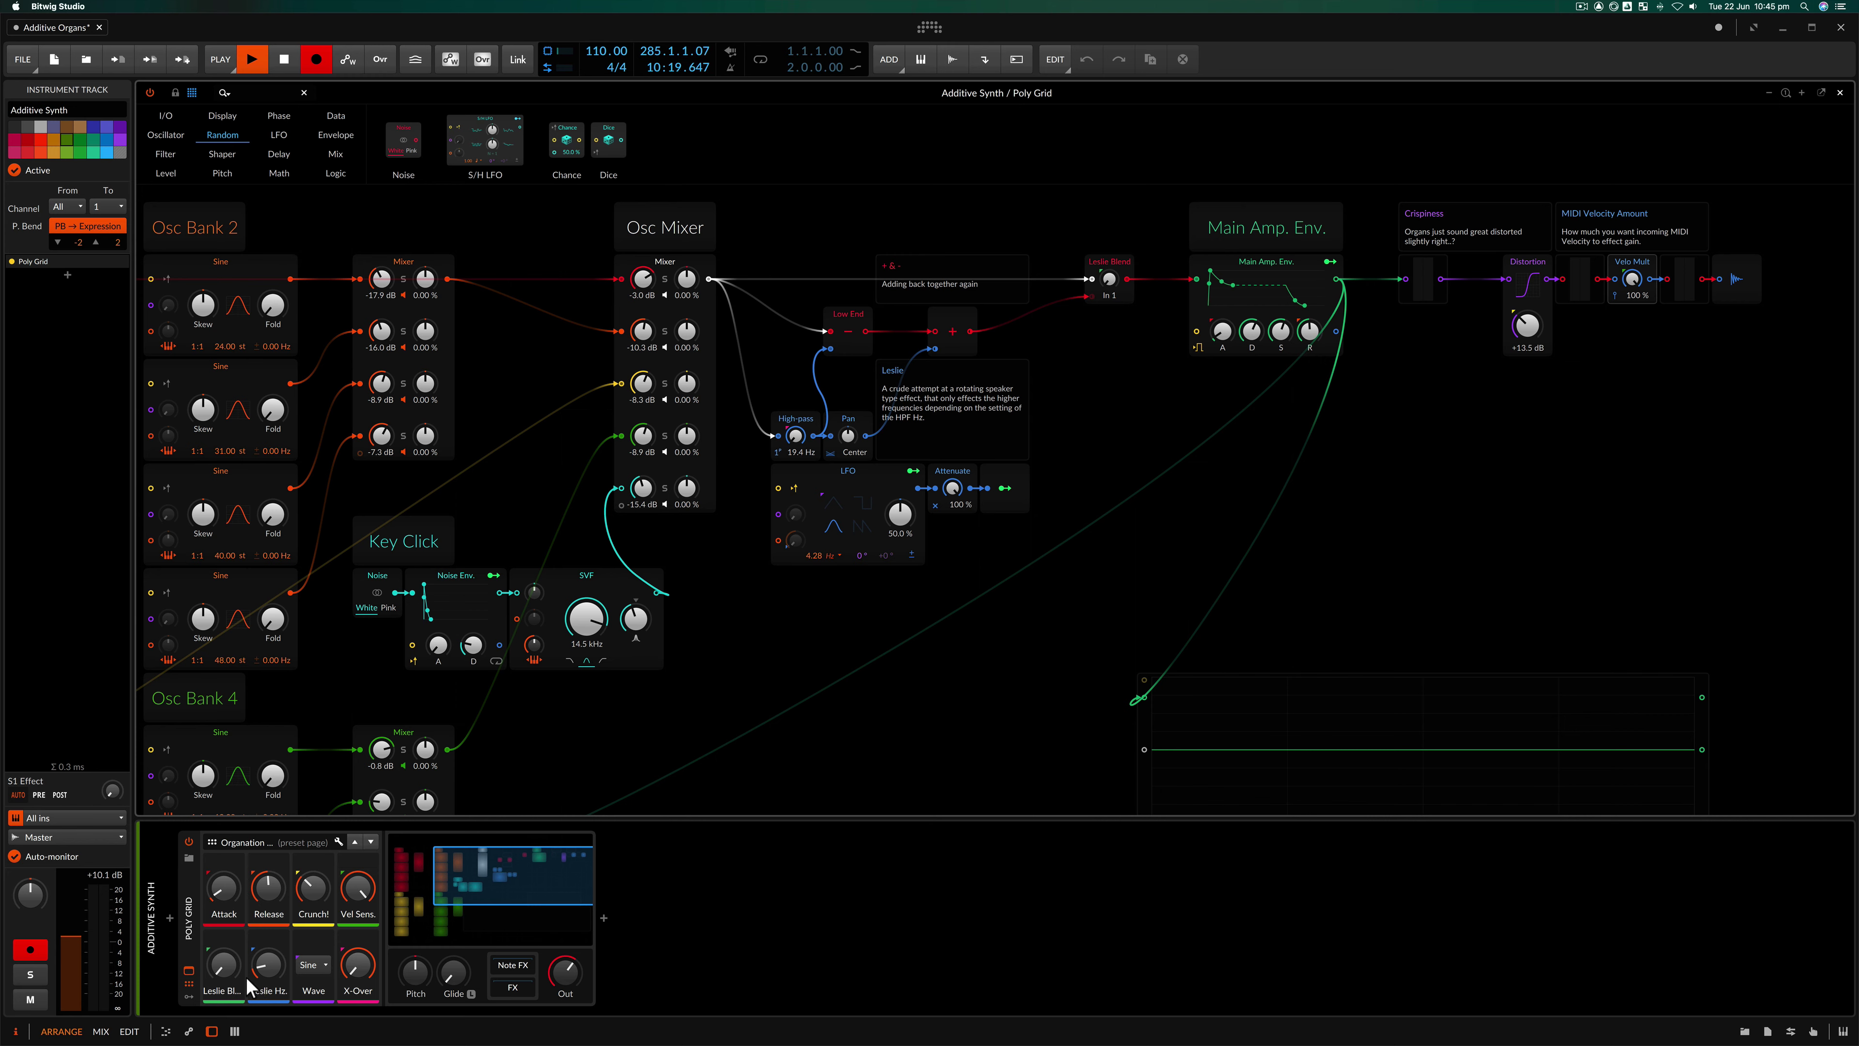
Set the Leslie blend to 99:1, the Leslie rate to 5.25 Hz and the crossover to 232 Hz.
{"action": "left_click_drag", "start_coordinate": [225, 965], "coordinate": [225, 879]}
{"action": "left_click_drag", "start_coordinate": [223, 966], "coordinate": [223, 963]}
{"action": "mouse_move", "coordinate": [269, 965]}
{"action": "left_click", "coordinate": [312, 966]}
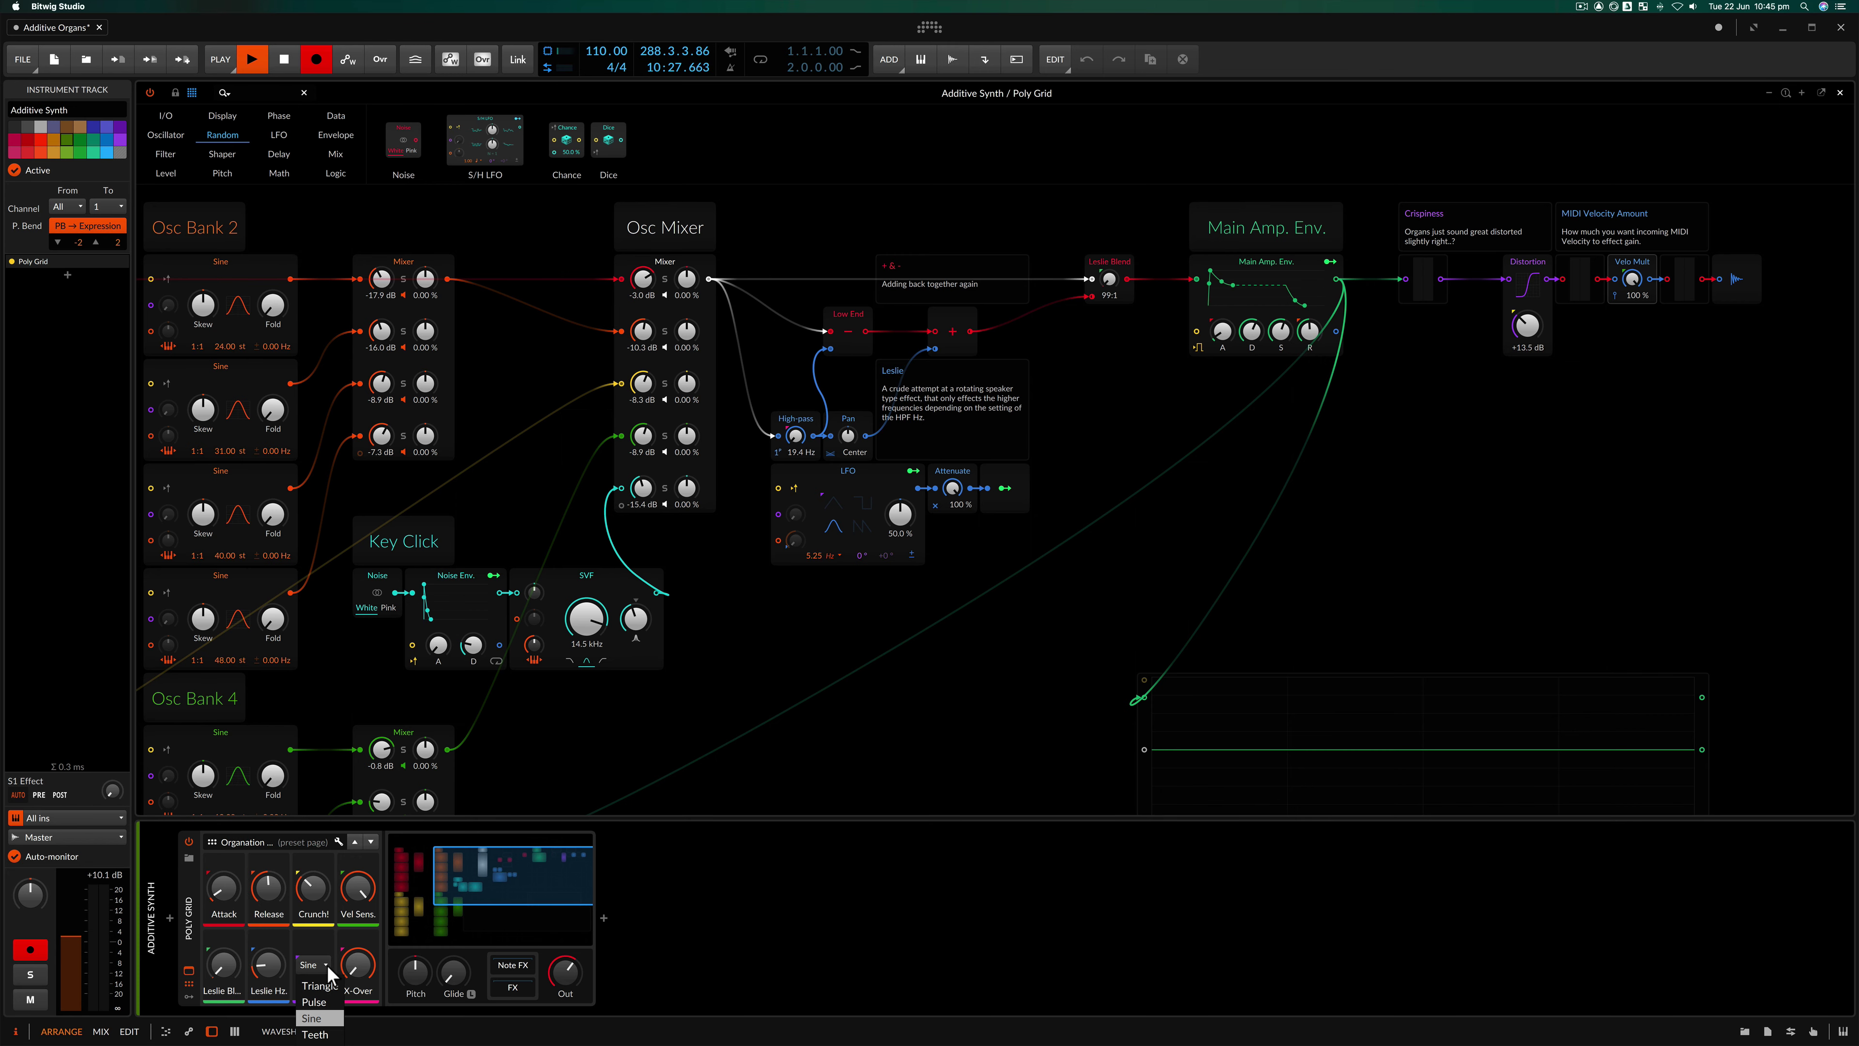
{"action": "left_click", "coordinate": [445, 919]}
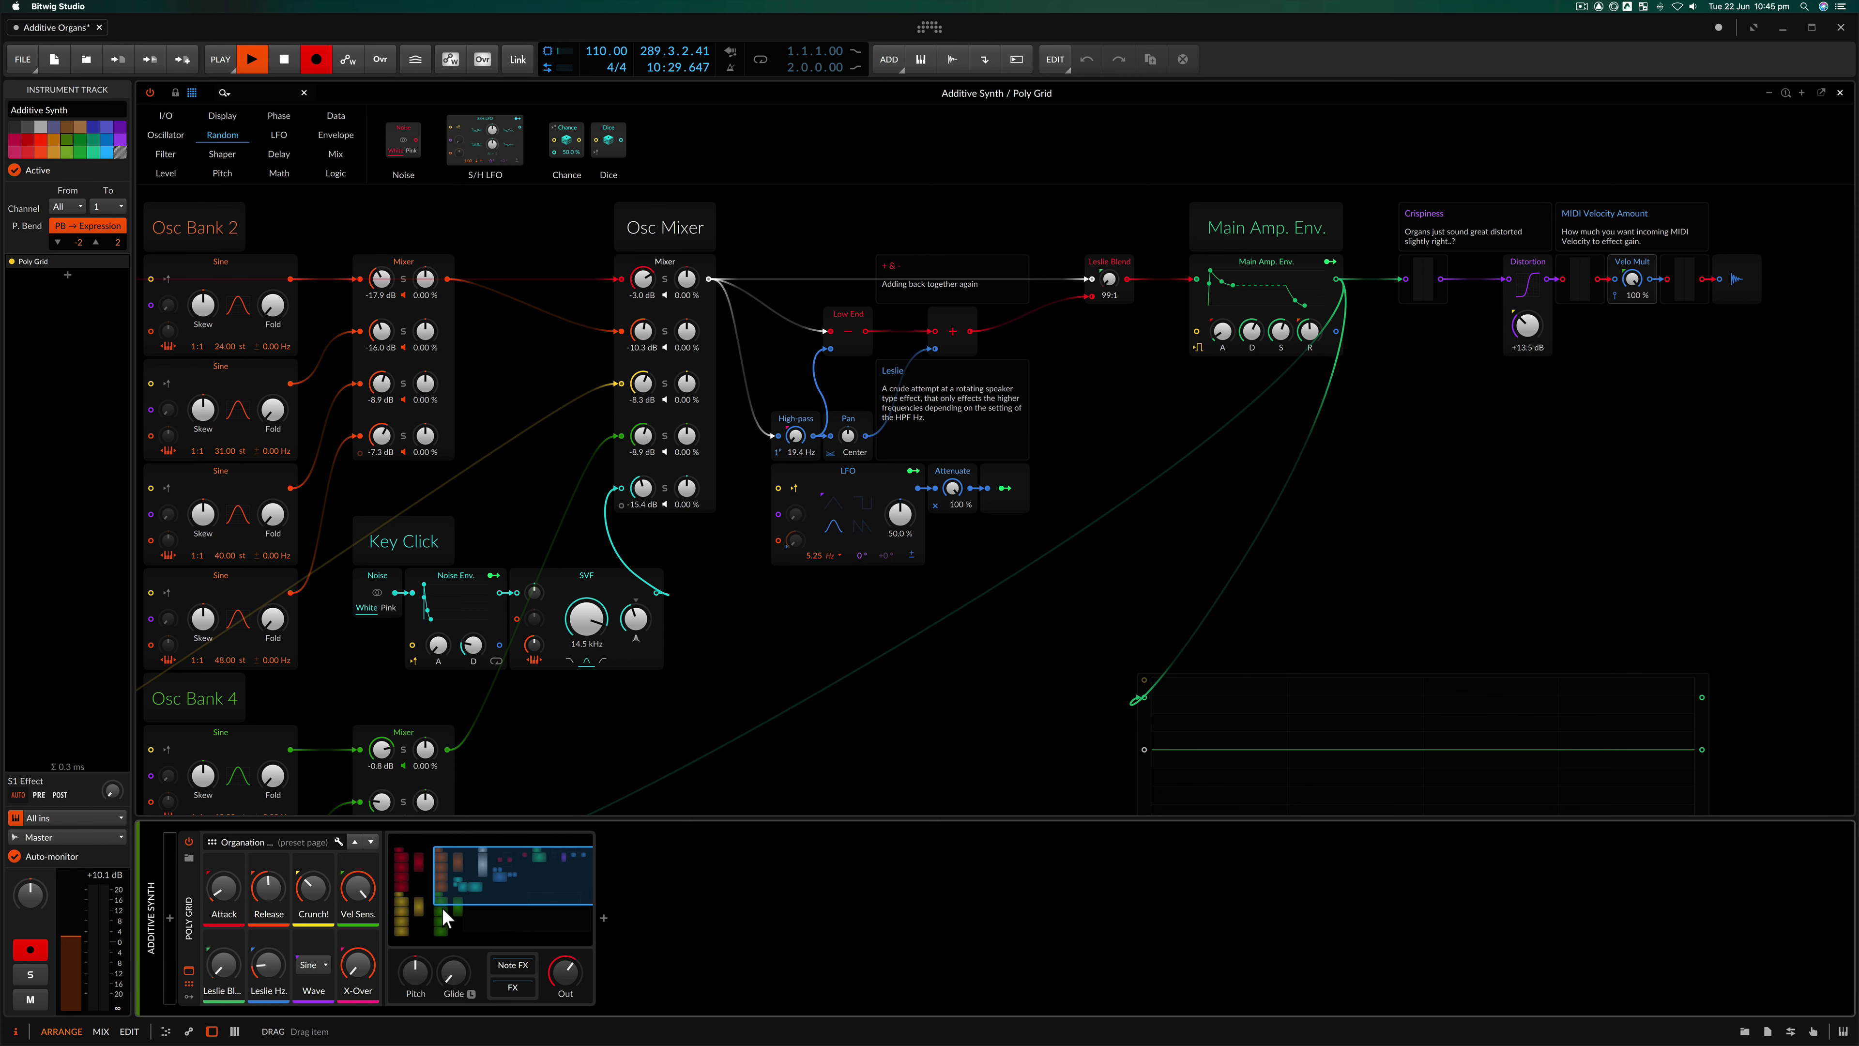
{"action": "left_click_drag", "start_coordinate": [358, 978], "coordinate": [358, 945]}
Review the click/noise, sines mixer and oscillator bank mixer remote control pages, ending on Organation Station.
{"action": "left_click", "coordinate": [369, 841]}
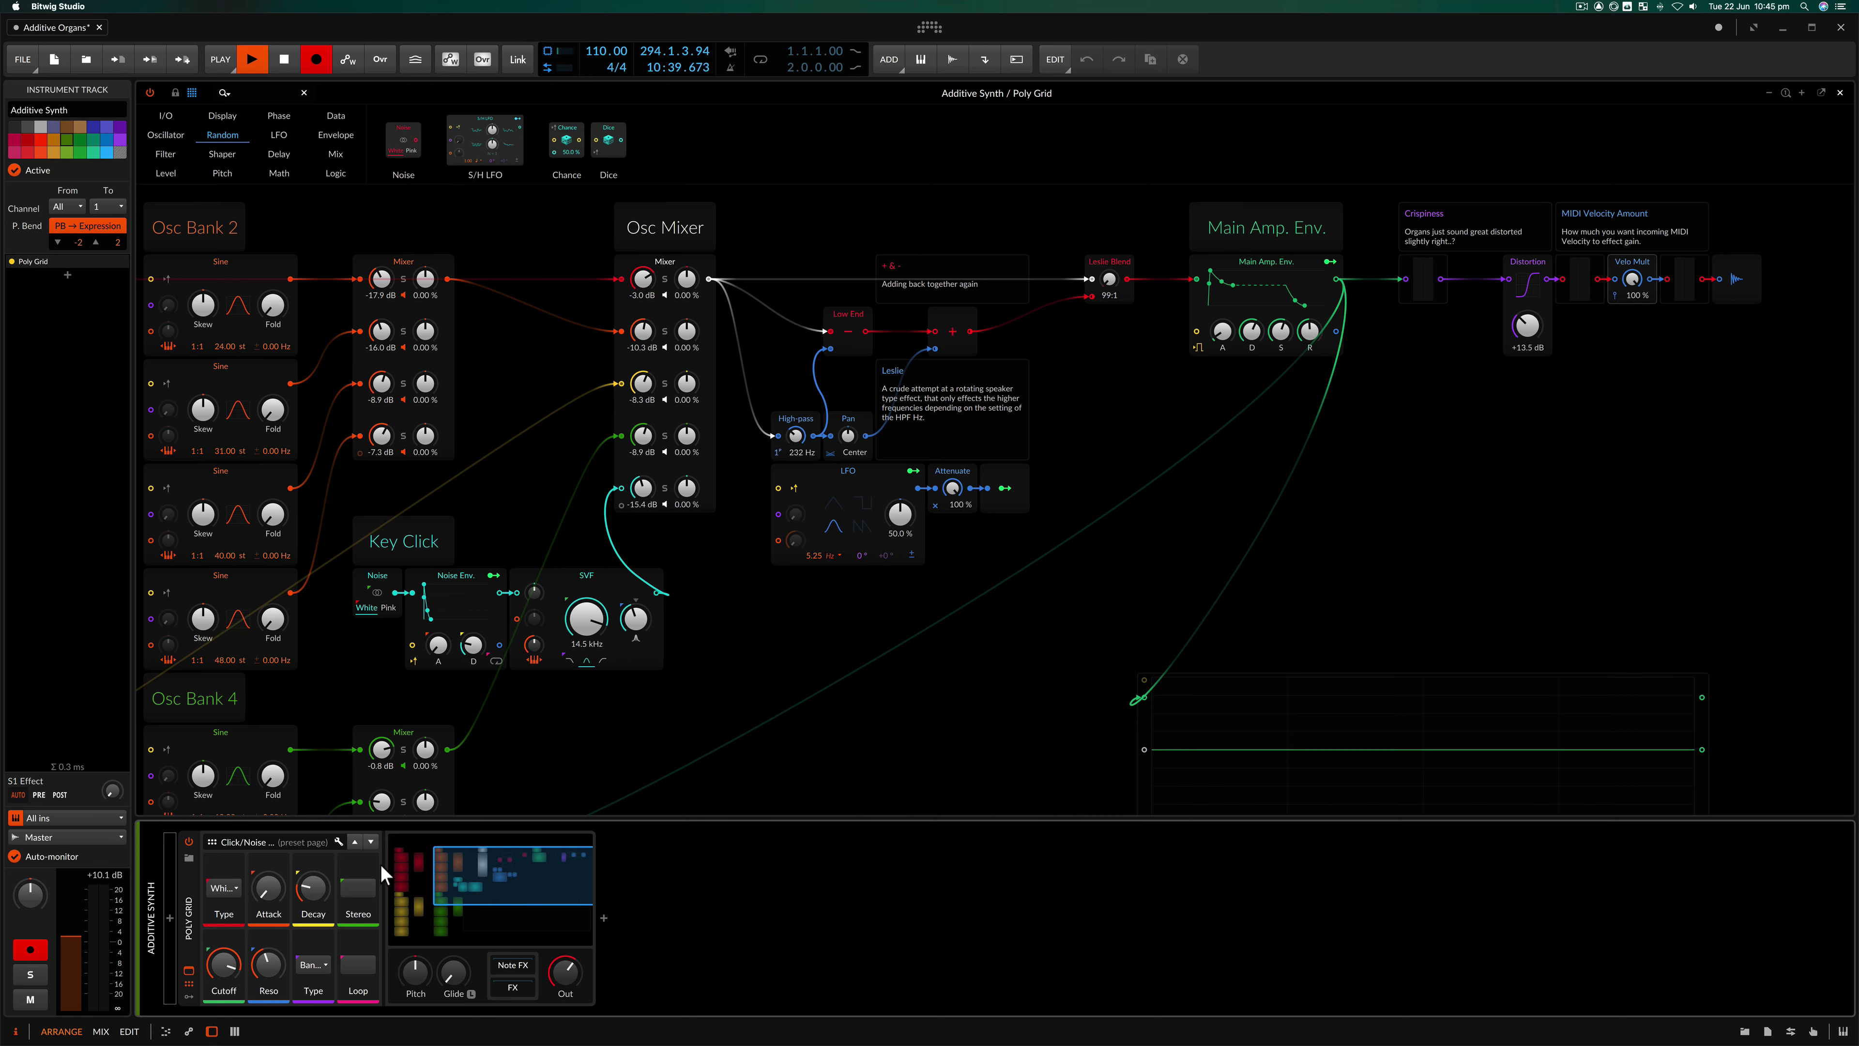
{"action": "left_click", "coordinate": [371, 842]}
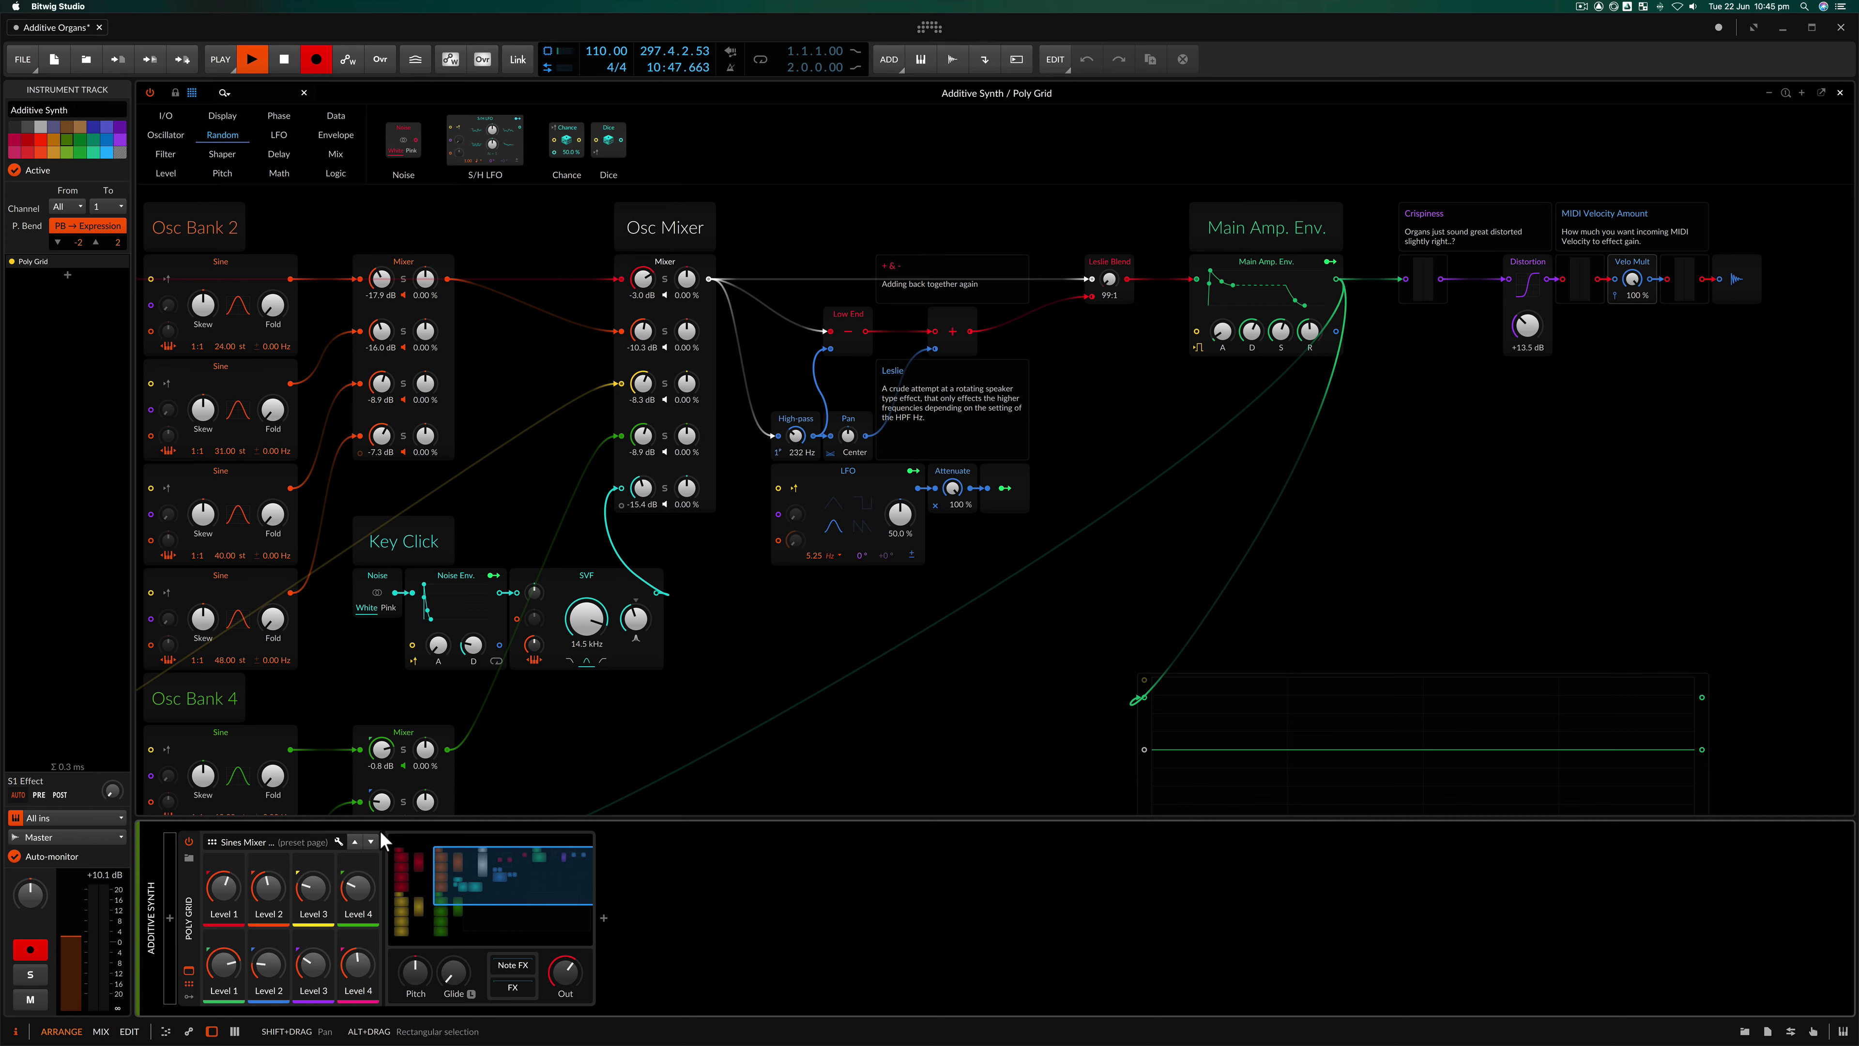
{"action": "left_click", "coordinate": [371, 844]}
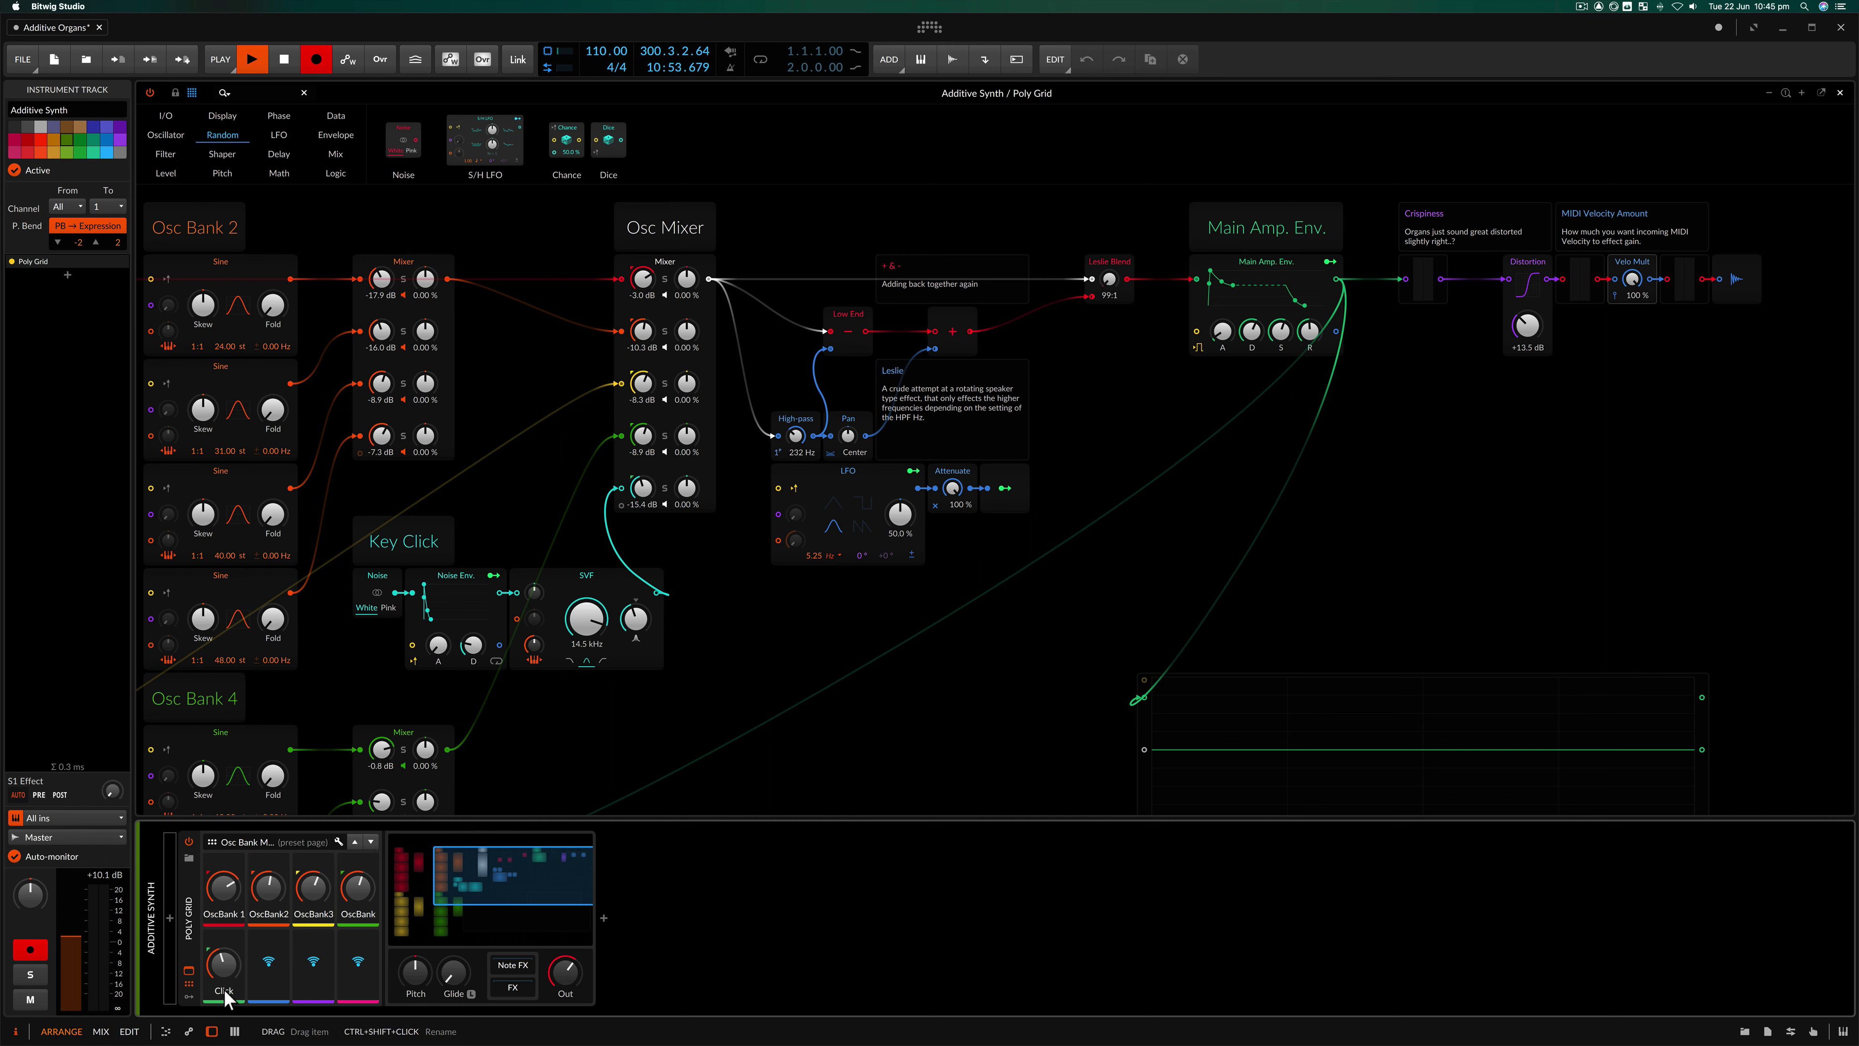
{"action": "left_click", "coordinate": [356, 841]}
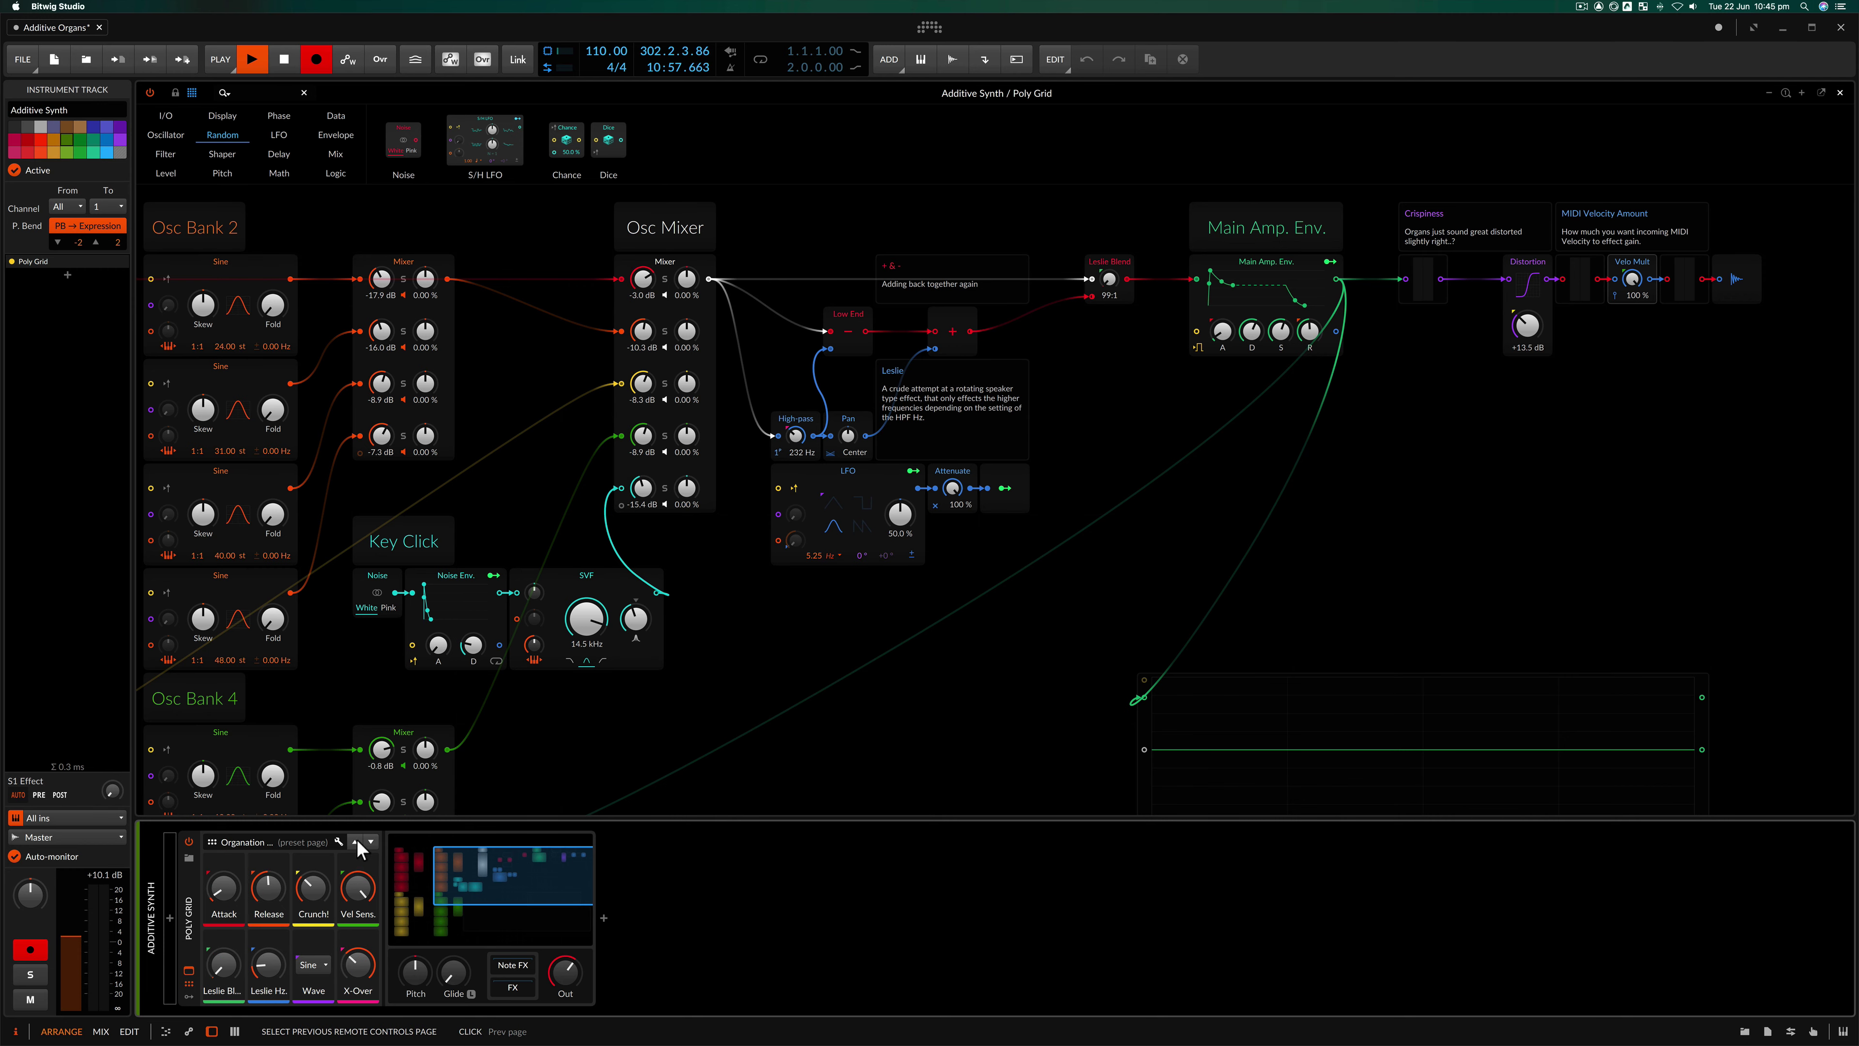
Examine the whole patch once more, from the four oscillator banks to the Osc Mixer, Key Click and Leslie sections.
{"action": "scroll", "coordinate": [509, 523], "scroll_direction": "left", "scroll_amount": 6}
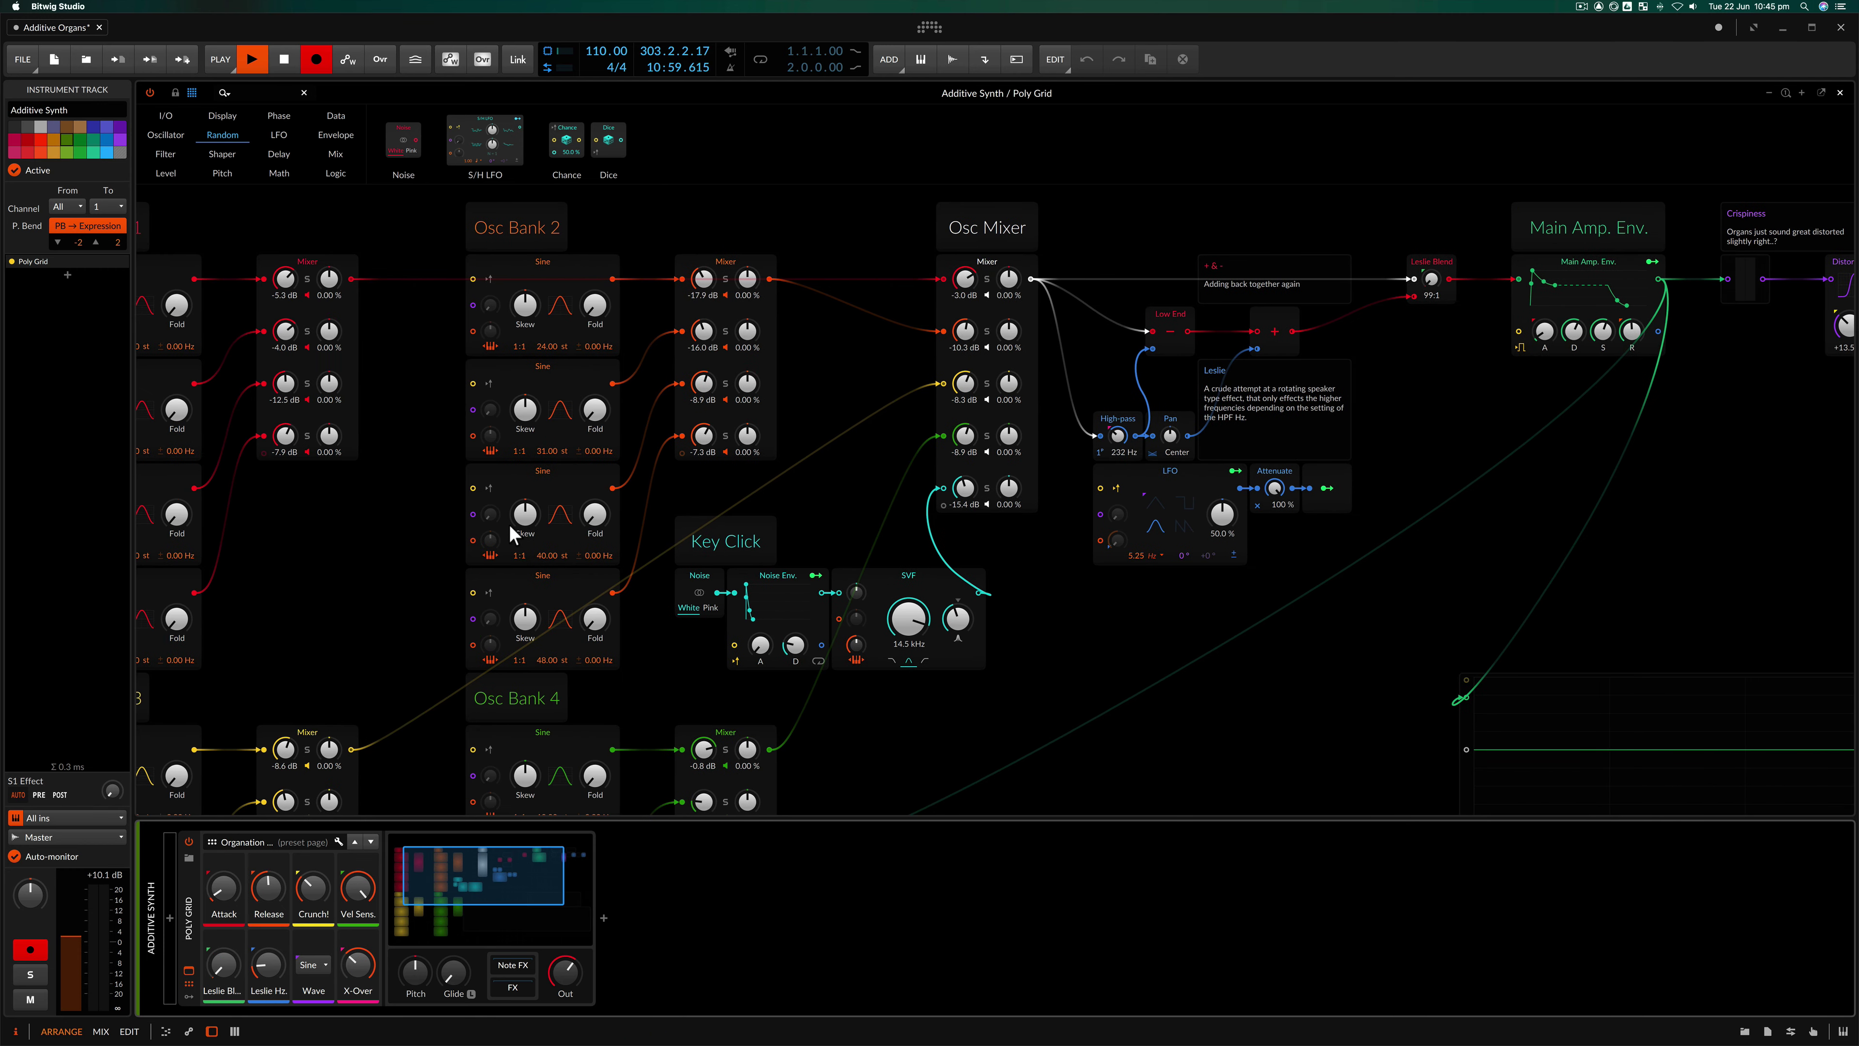
{"action": "scroll", "coordinate": [510, 527], "scroll_direction": "left", "scroll_amount": 5}
{"action": "scroll", "coordinate": [510, 527], "scroll_direction": "down", "scroll_amount": 7}
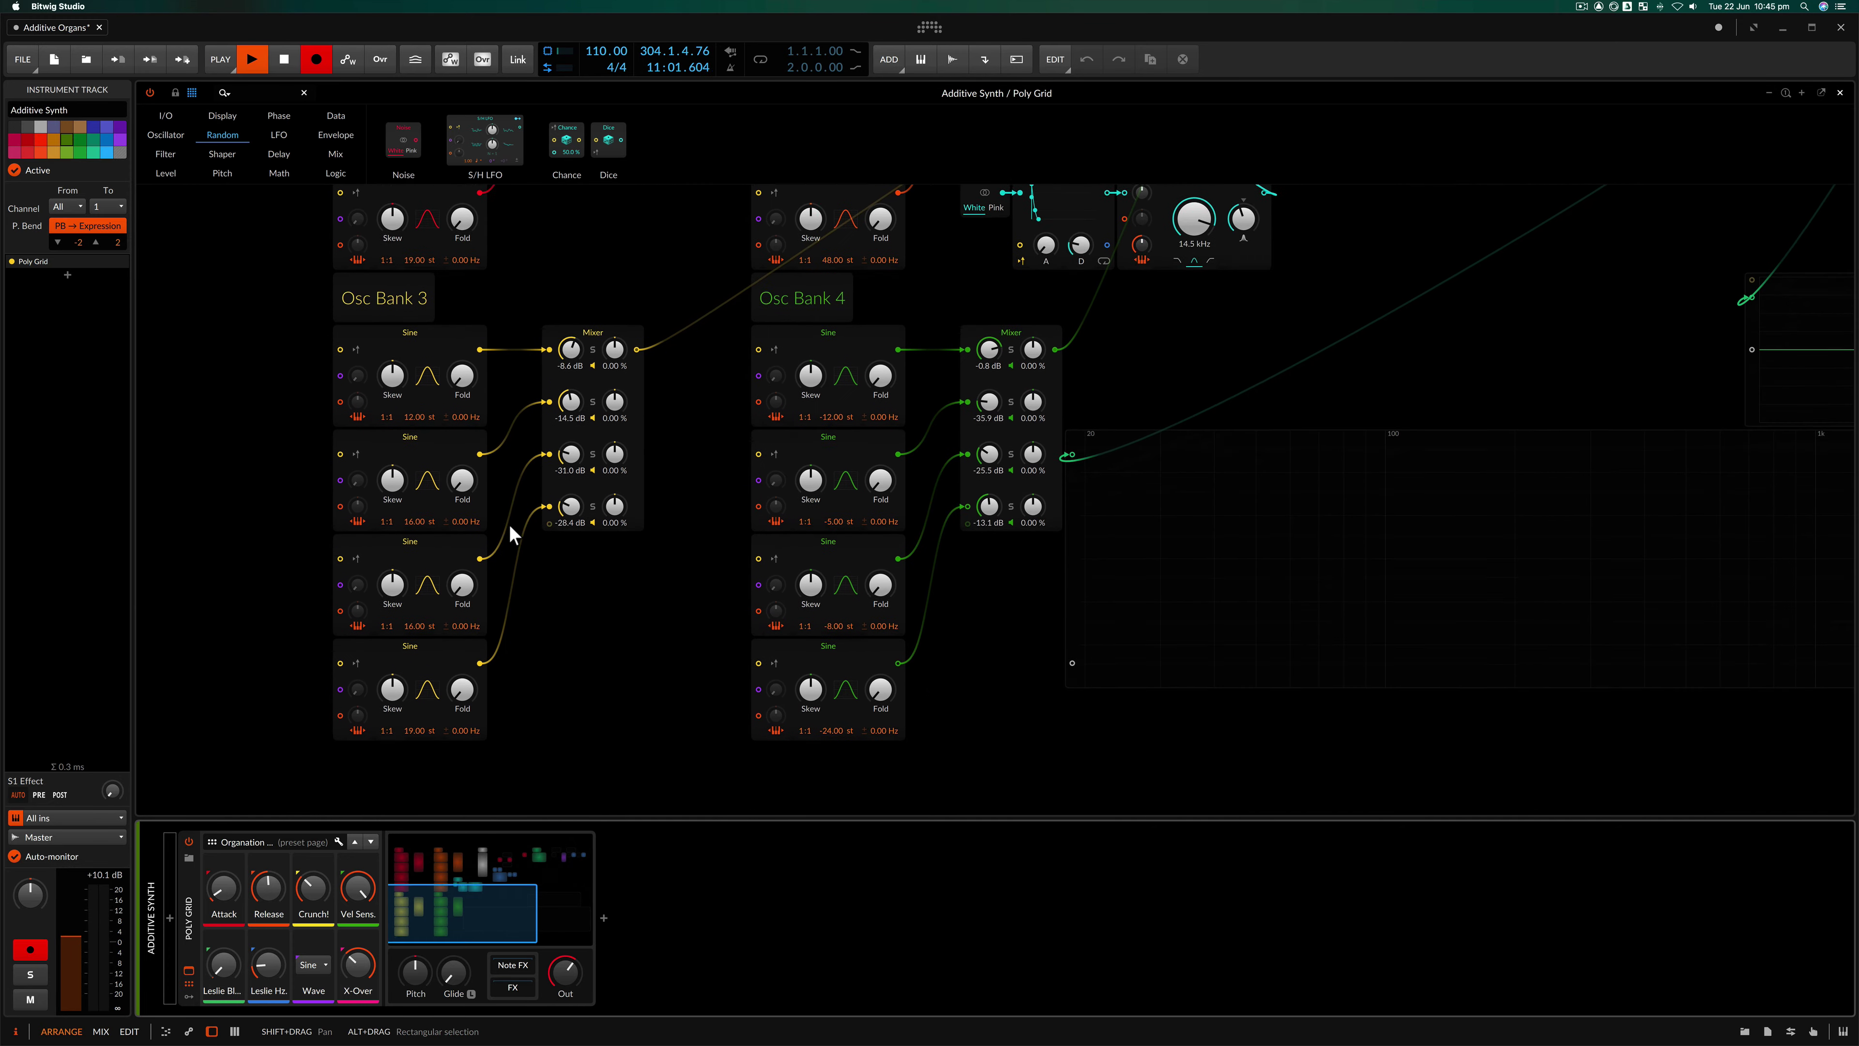
{"action": "scroll", "coordinate": [511, 529], "scroll_direction": "down", "scroll_amount": 2}
{"action": "scroll", "coordinate": [510, 528], "scroll_direction": "right", "scroll_amount": 3}
{"action": "scroll", "coordinate": [512, 534], "scroll_direction": "up", "scroll_amount": 10}
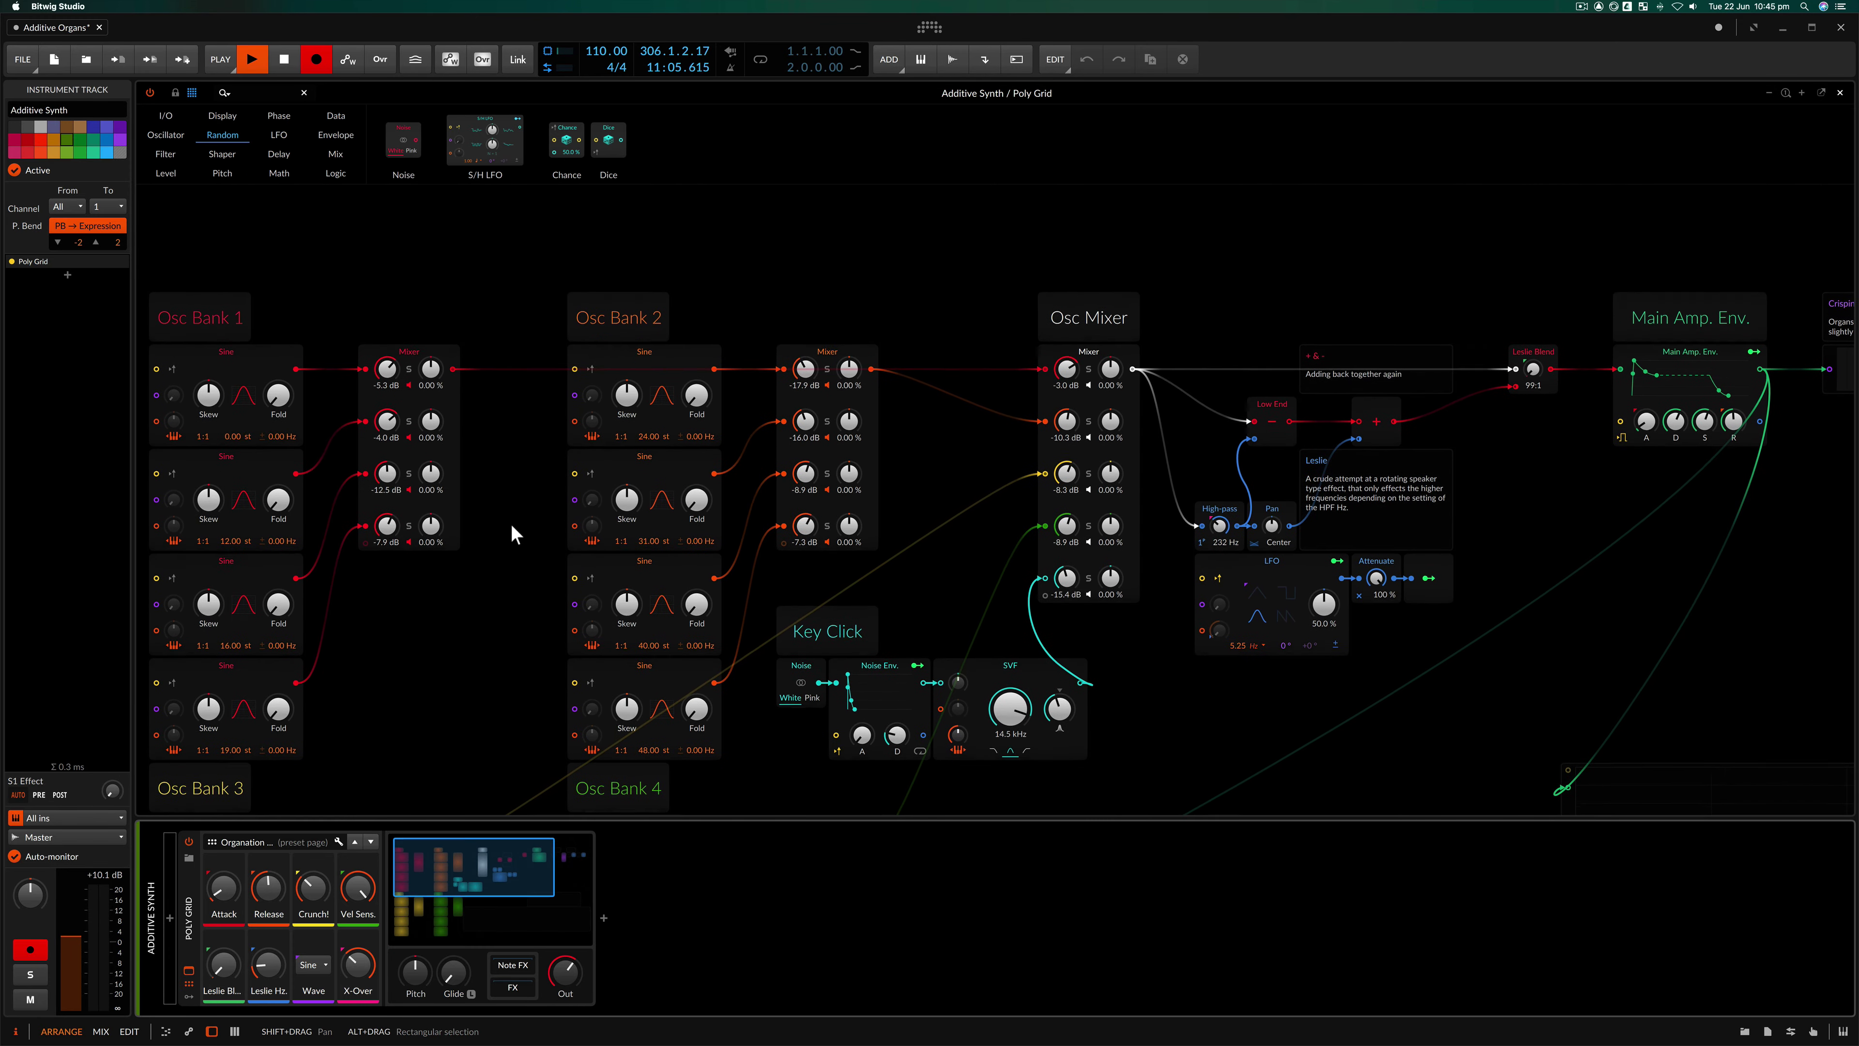
{"action": "scroll", "coordinate": [513, 534], "scroll_direction": "down", "scroll_amount": 3}
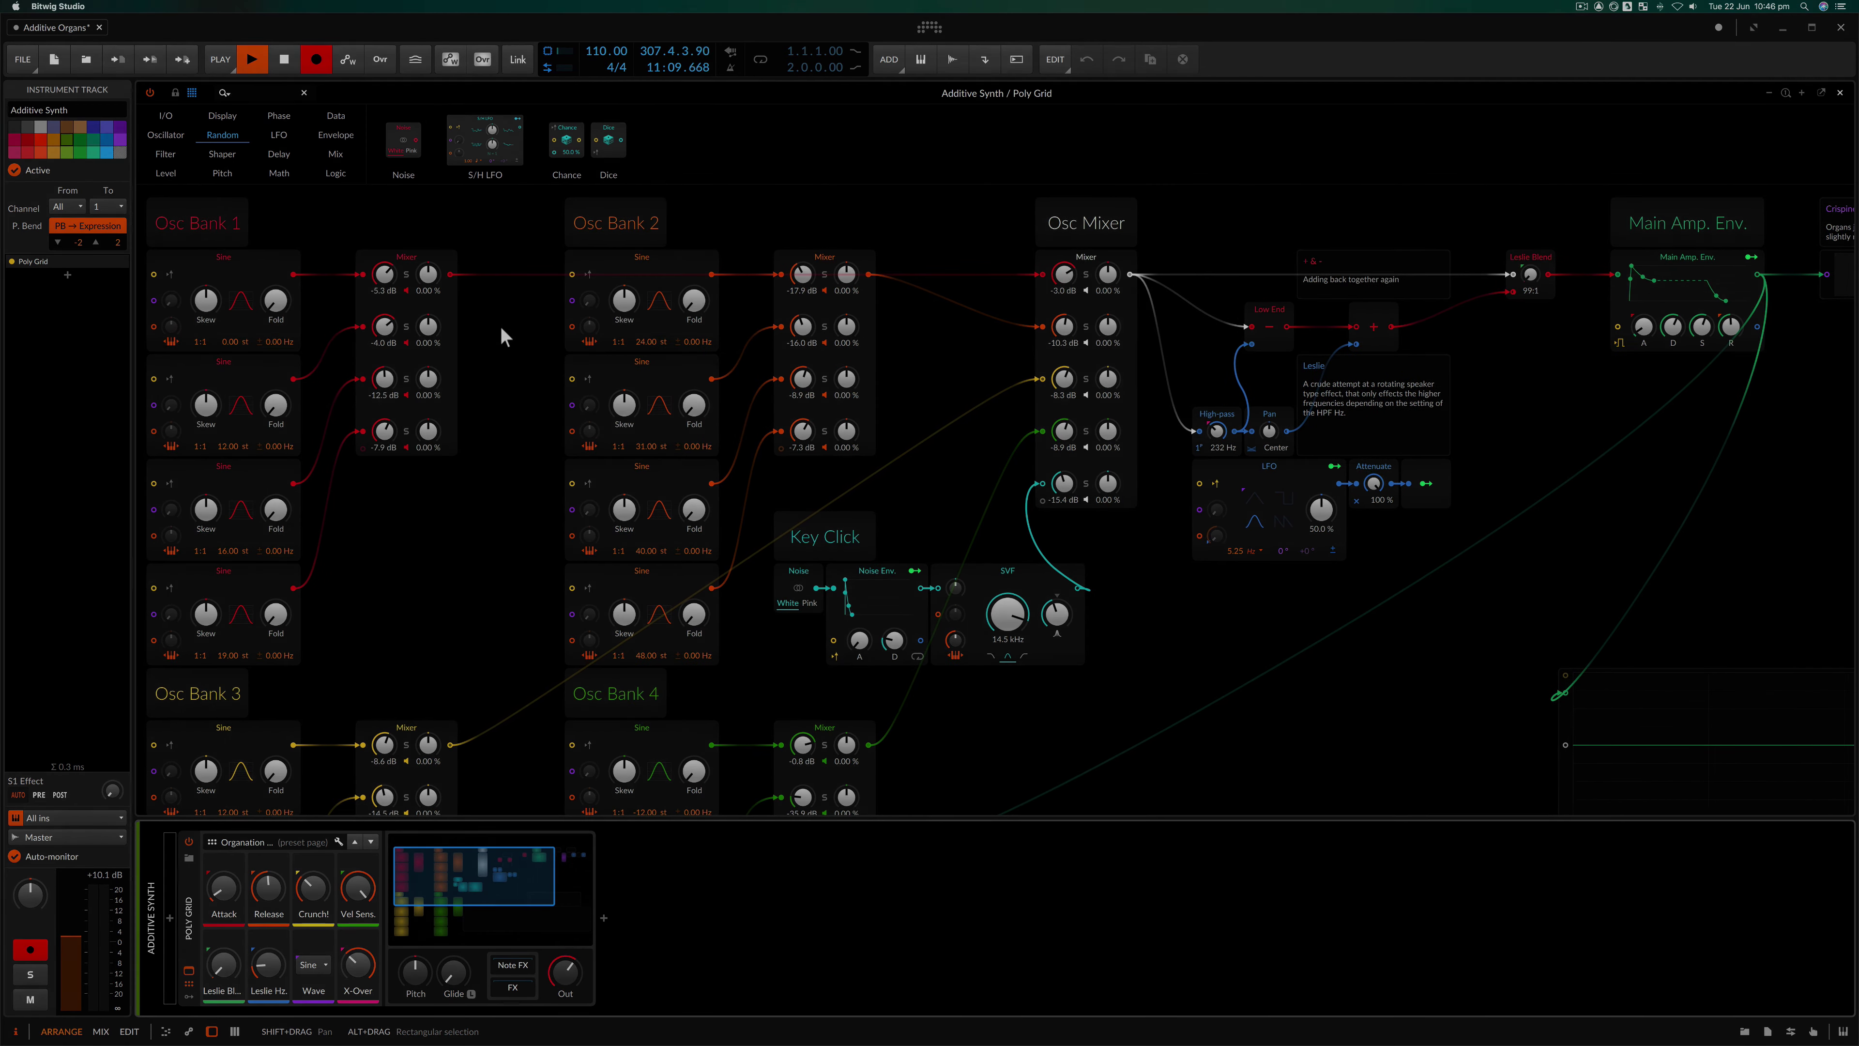
{"action": "scroll", "coordinate": [502, 326], "scroll_direction": "up", "scroll_amount": 1}
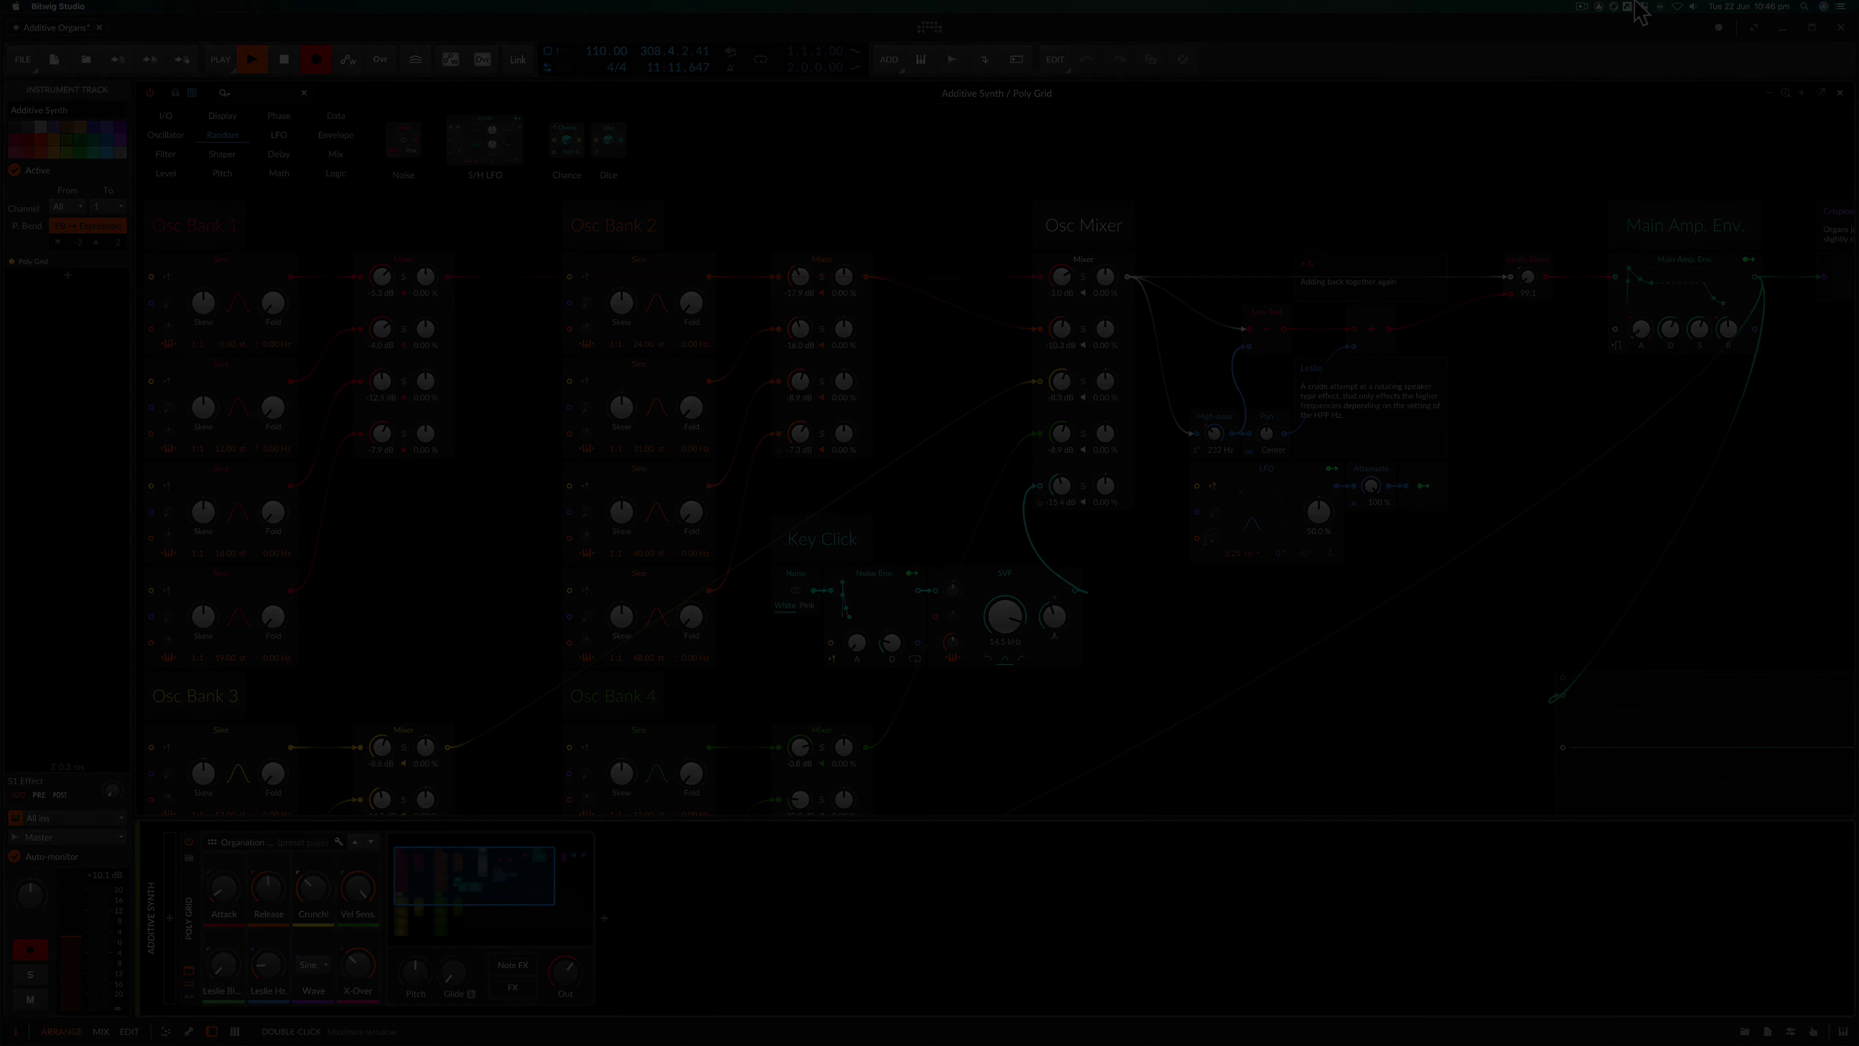